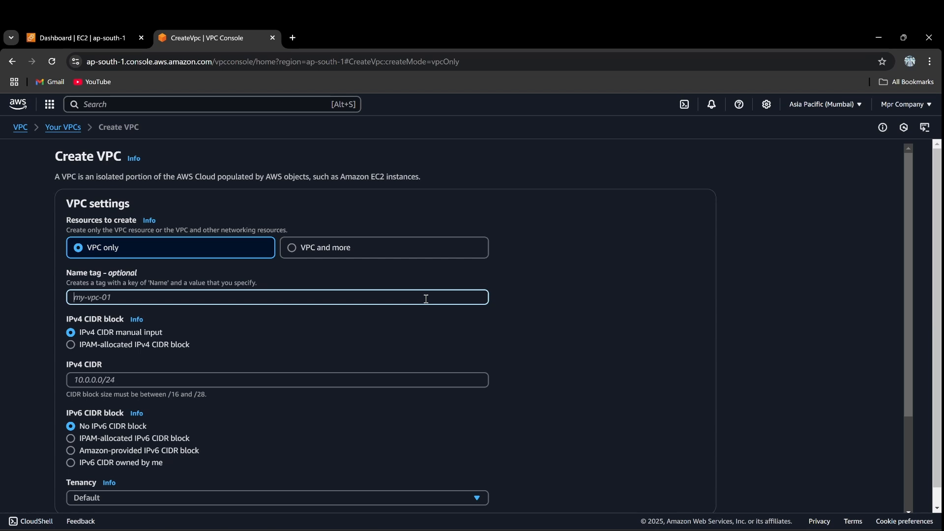
# - Create a VPC named myVPC with the IPv4 CIDR 15.0.0.0/16 and refresh the list of VPCs
pyautogui.write('myVPC')
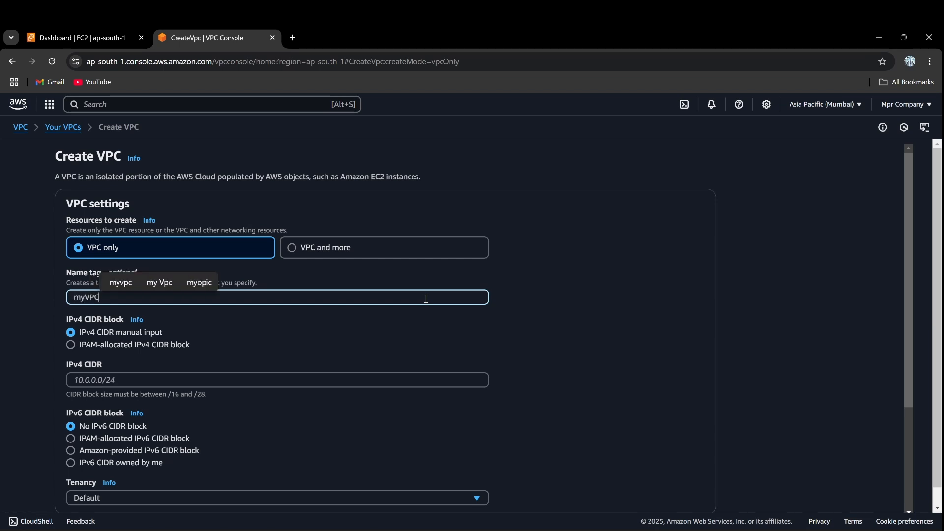
pyautogui.scroll(-3, 422, 293)
pyautogui.click(398, 233)
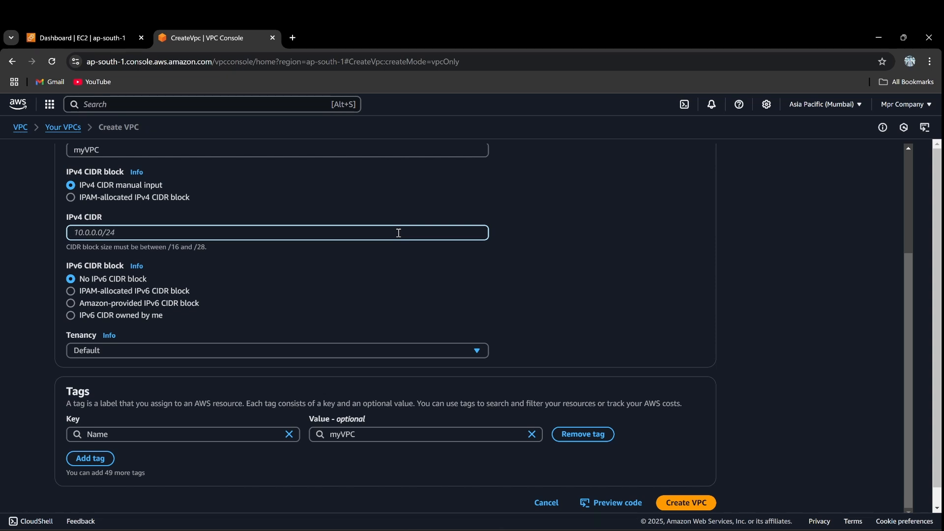
pyautogui.write('15.0.0.0/16')
pyautogui.scroll(-1, 354, 303)
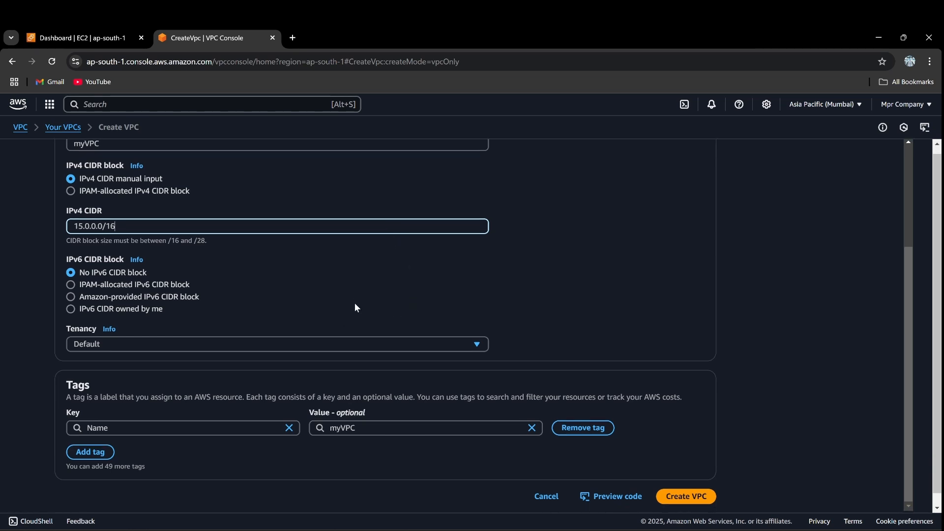
pyautogui.click(688, 485)
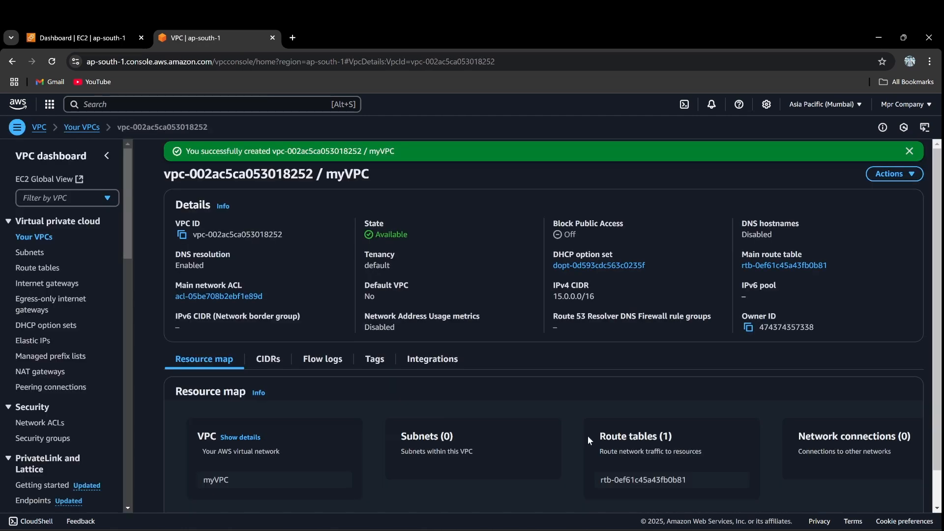
pyautogui.click(907, 152)
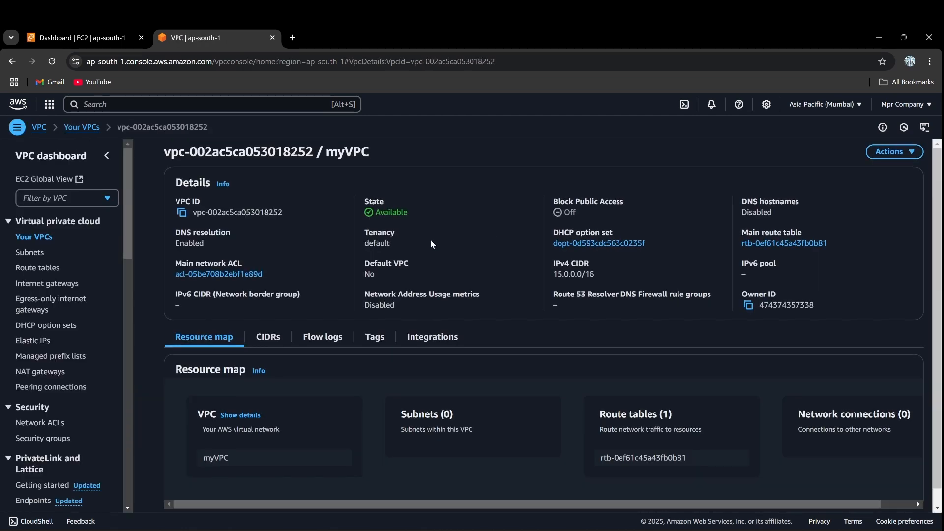
pyautogui.click(25, 238)
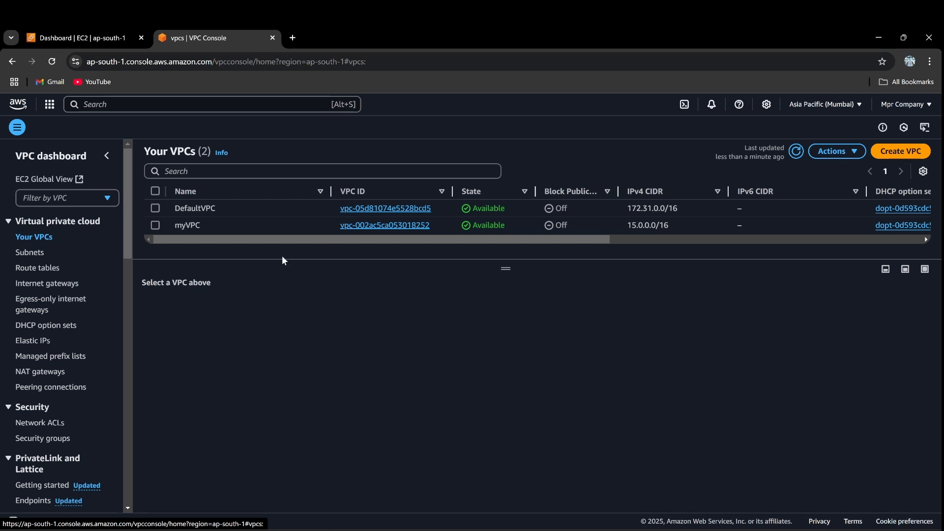
pyautogui.click(794, 152)
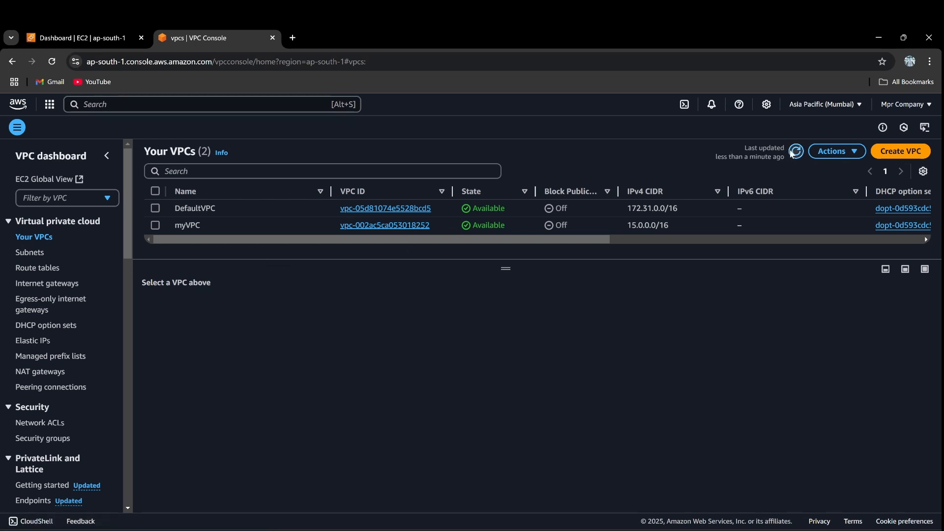
# - Start creating a new subnet and choose myVPC as its VPC
pyautogui.click(39, 253)
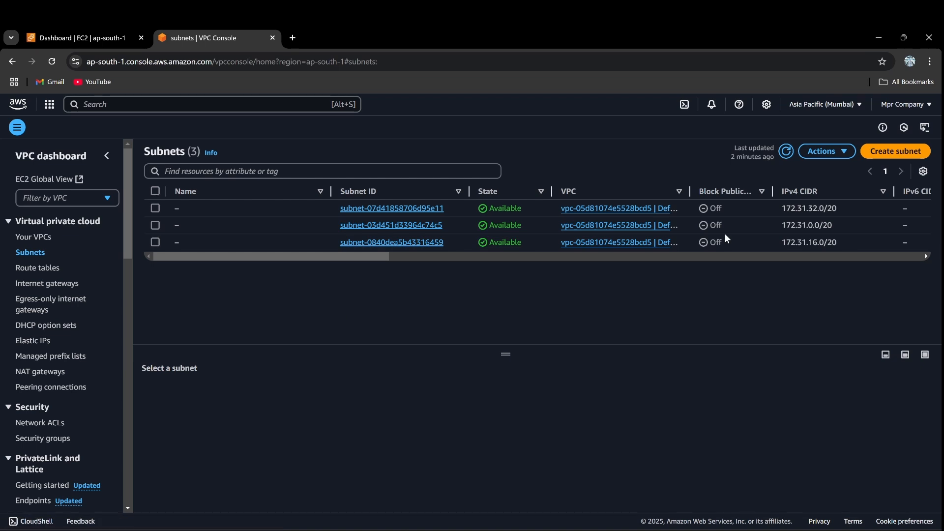
pyautogui.click(885, 154)
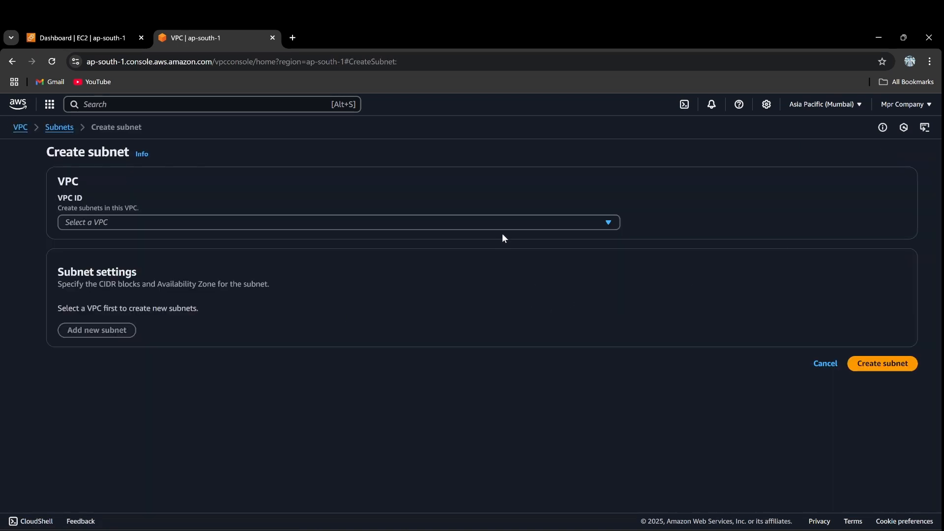
pyautogui.click(504, 222)
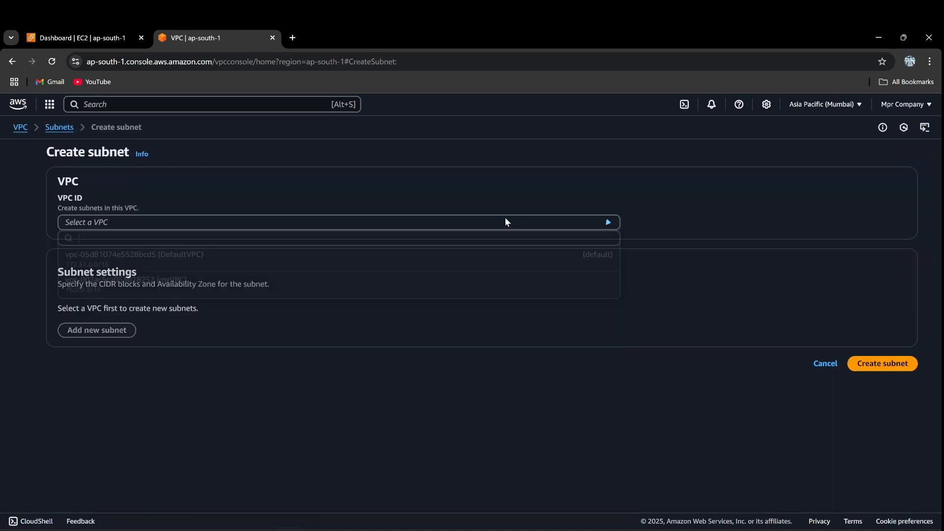
pyautogui.click(435, 297)
pyautogui.scroll(-3, 407, 315)
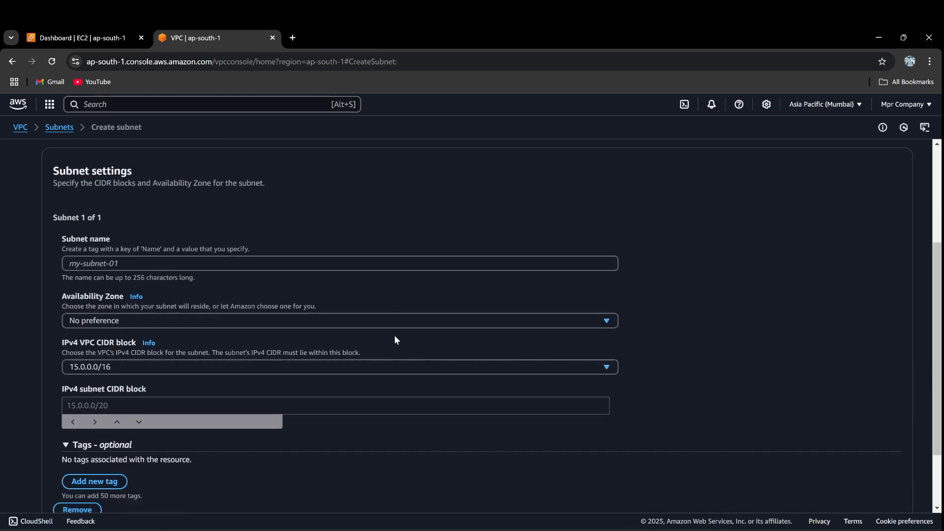
# - Name the subnet pubsubnet and place it in the Asia Pacific (Mumbai) / ap-south-1a Availability Zone
pyautogui.click(397, 265)
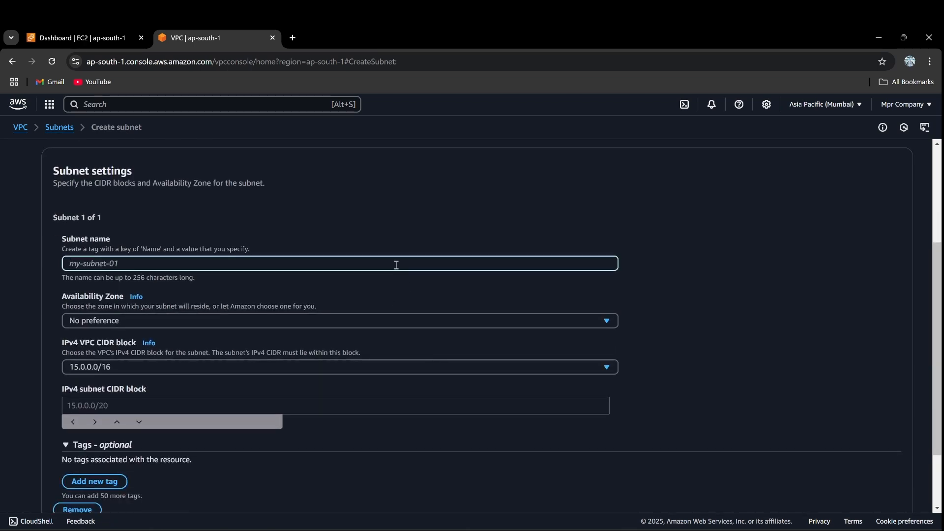
pyautogui.write('pubsubn')
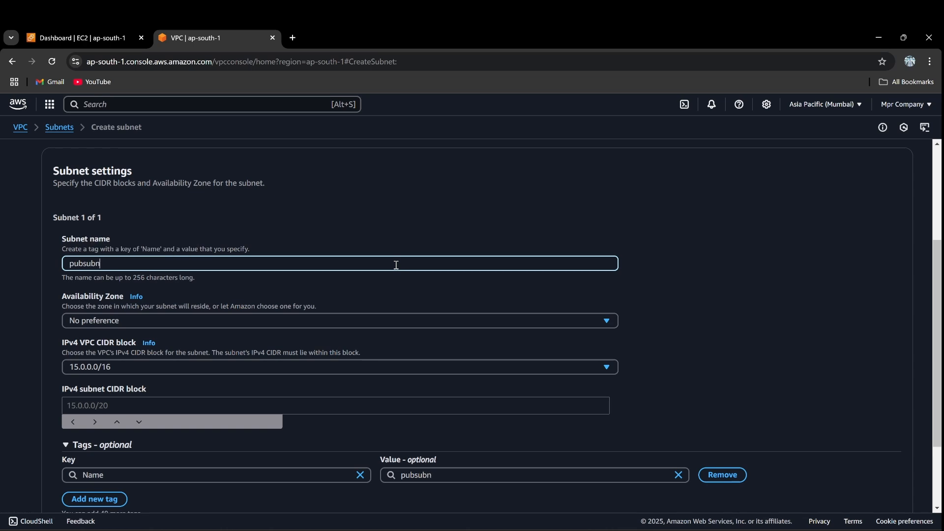
pyautogui.write('et')
pyautogui.scroll(-2, 398, 268)
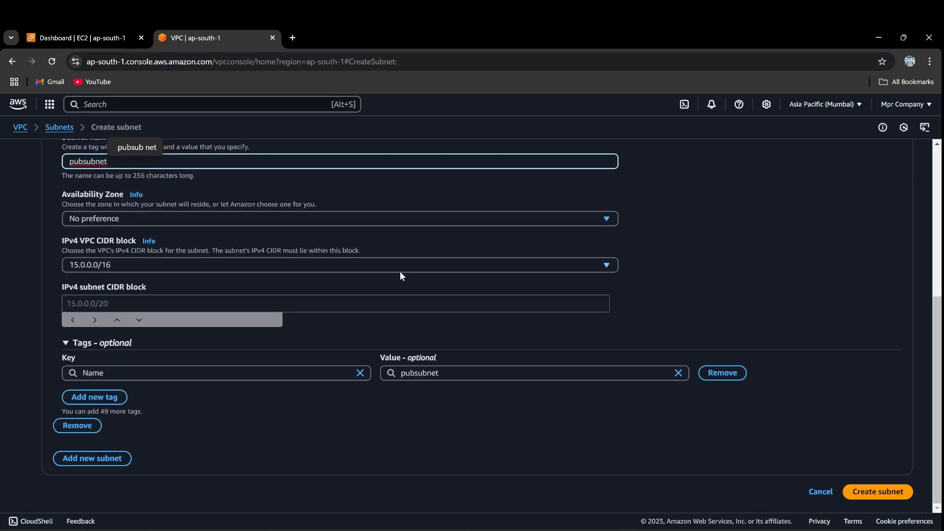
pyautogui.click(441, 219)
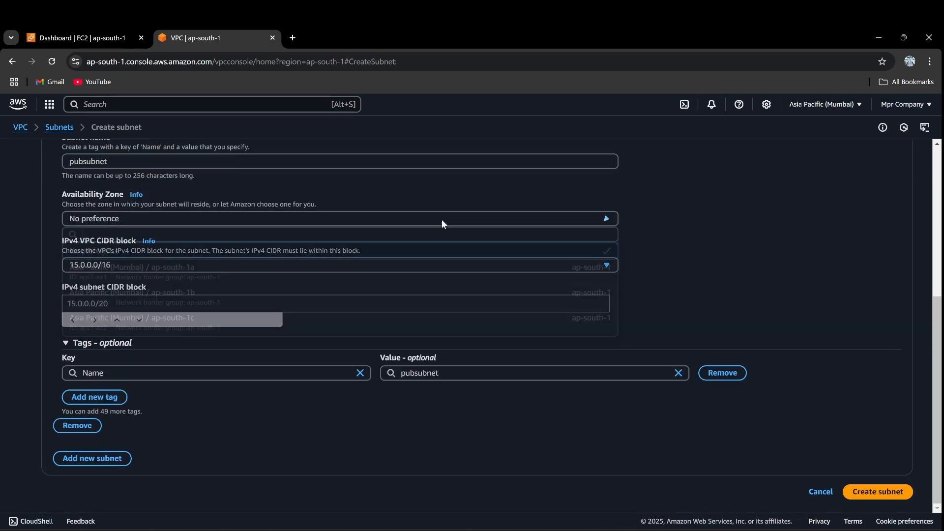
pyautogui.click(426, 277)
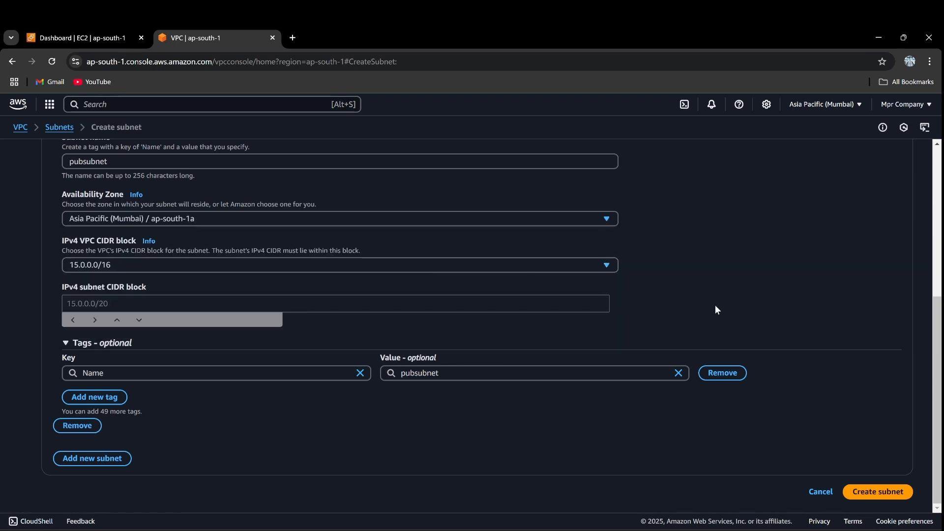
# - Set the IPv4 subnet CIDR block to 15.0.1.0/24, create the subnet and show the full subnet list
pyautogui.click(500, 300)
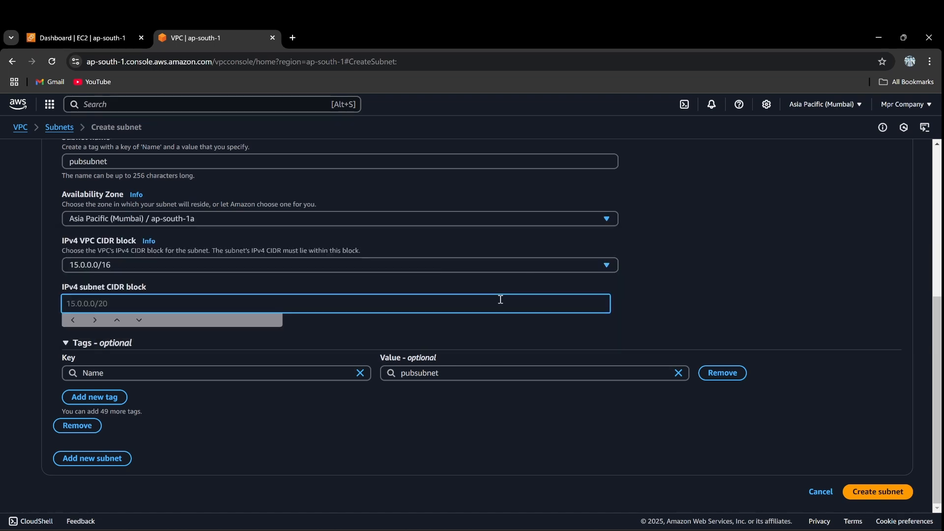
pyautogui.write('15.0.1.0/24')
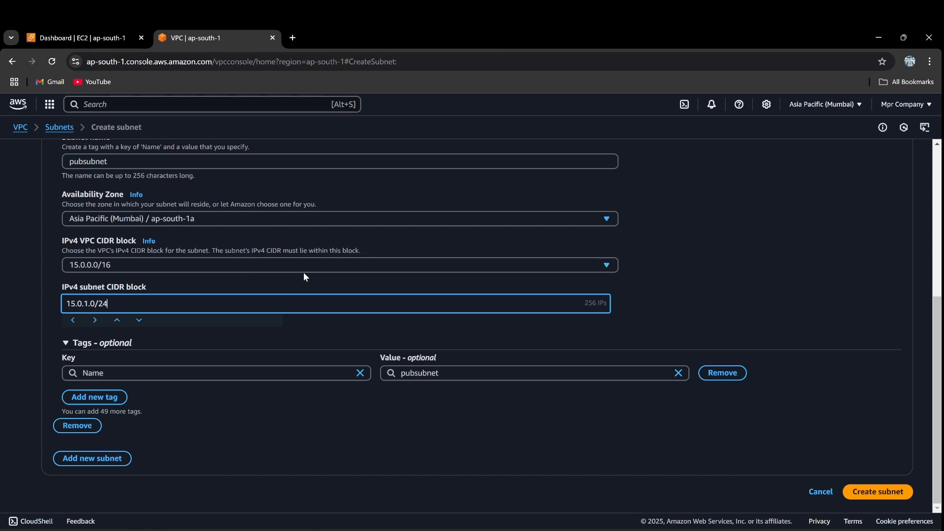
pyautogui.scroll(5, 785, 327)
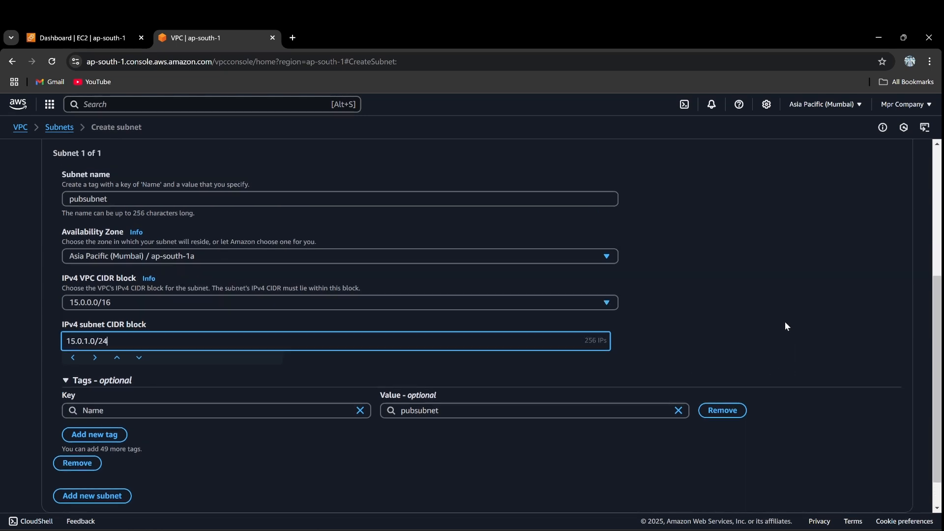
pyautogui.scroll(-5, 784, 321)
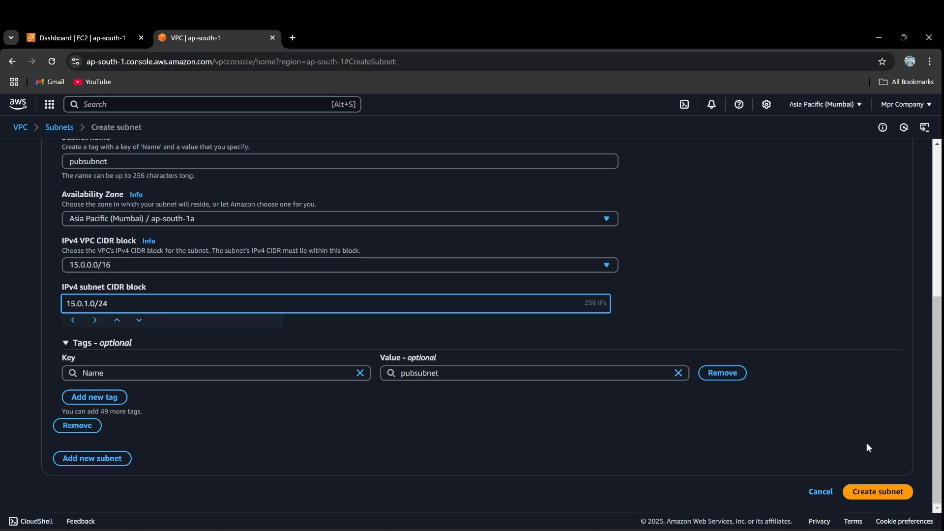
pyautogui.click(878, 492)
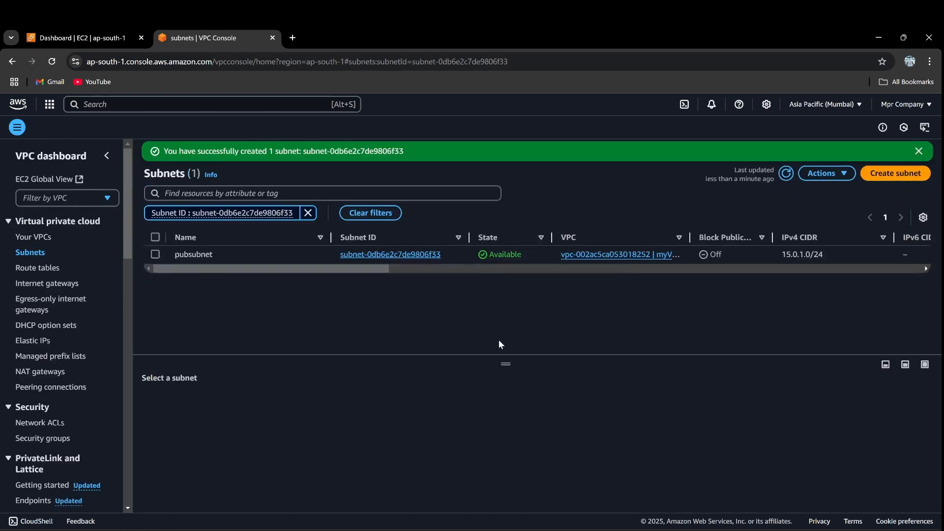
pyautogui.click(918, 151)
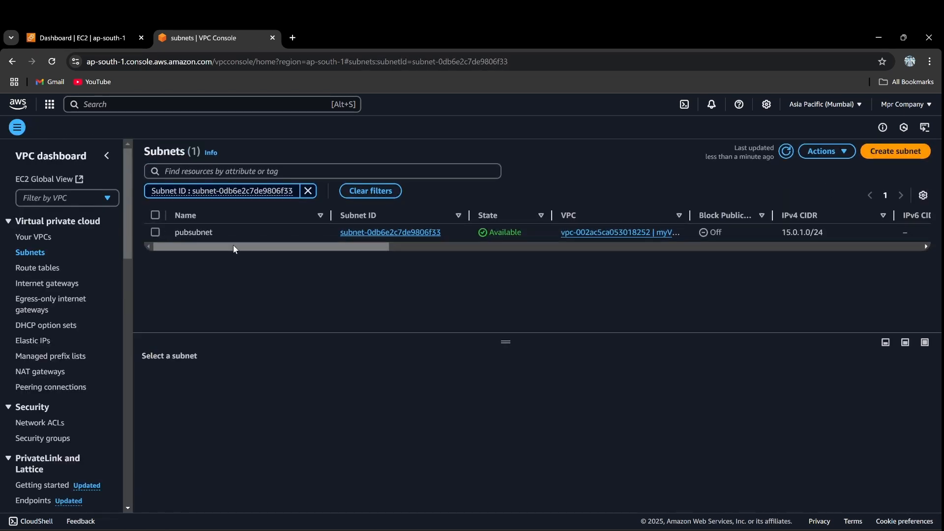
pyautogui.click(27, 255)
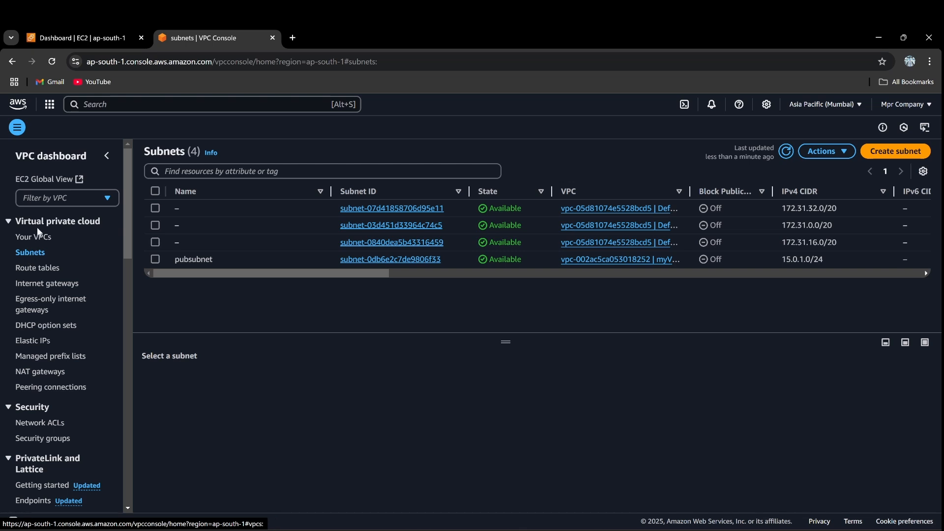
# - Filter the VPC console by myVPC and list the subnets belonging to it
pyautogui.click(40, 237)
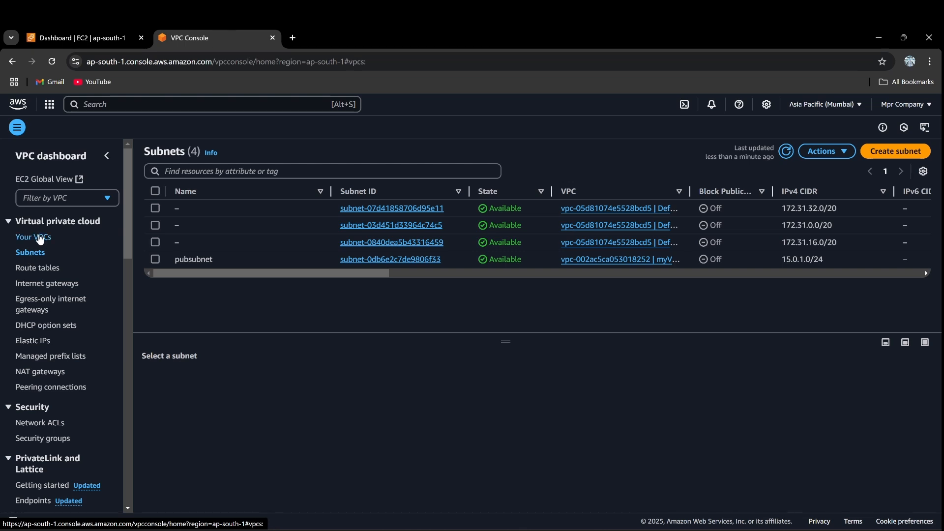
pyautogui.click(84, 197)
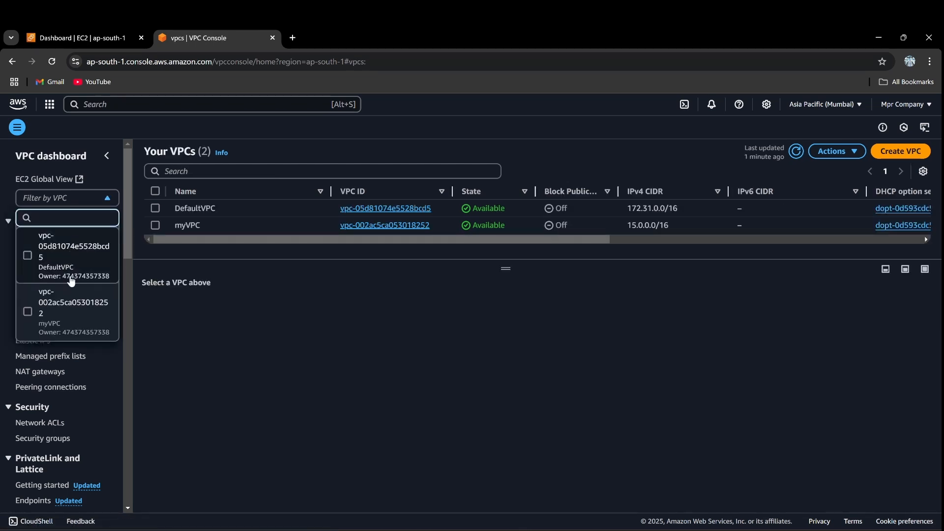
pyautogui.click(67, 323)
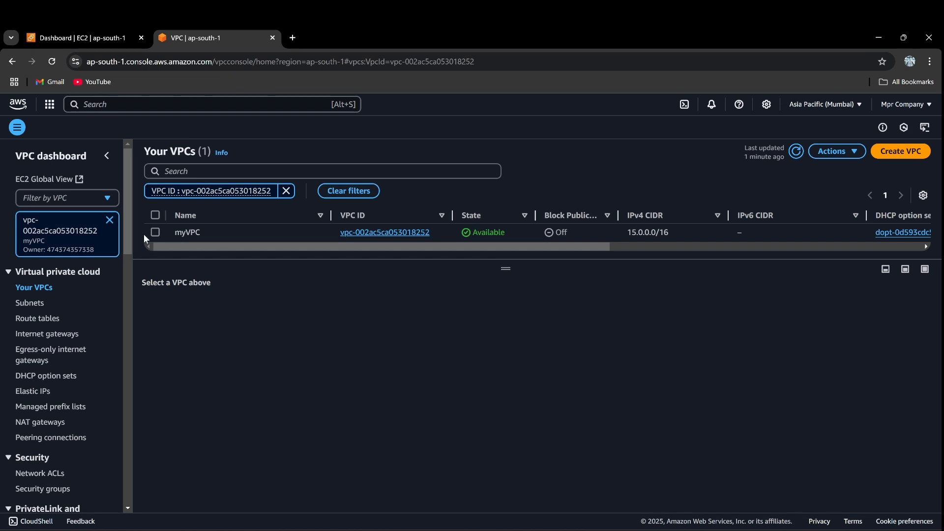
pyautogui.click(36, 306)
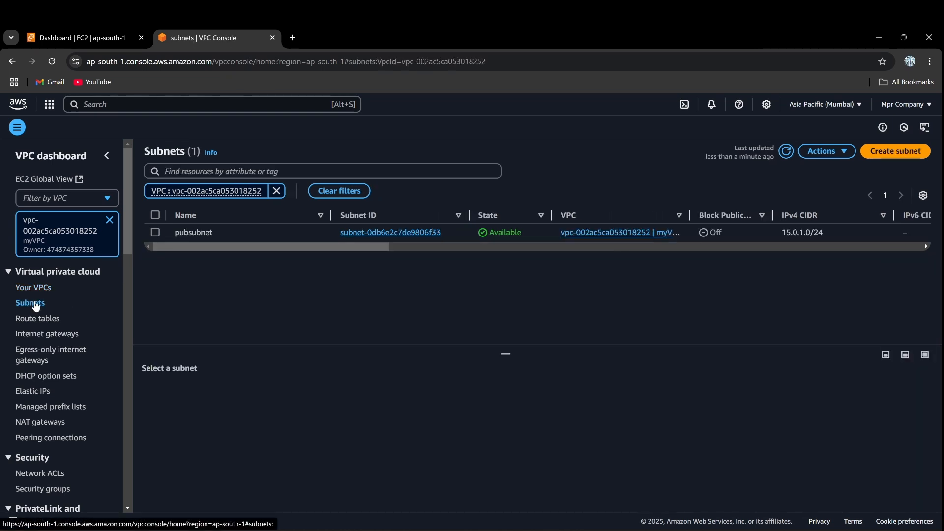
# - Return to the VPC list and display the resource map of myVPC
pyautogui.click(36, 289)
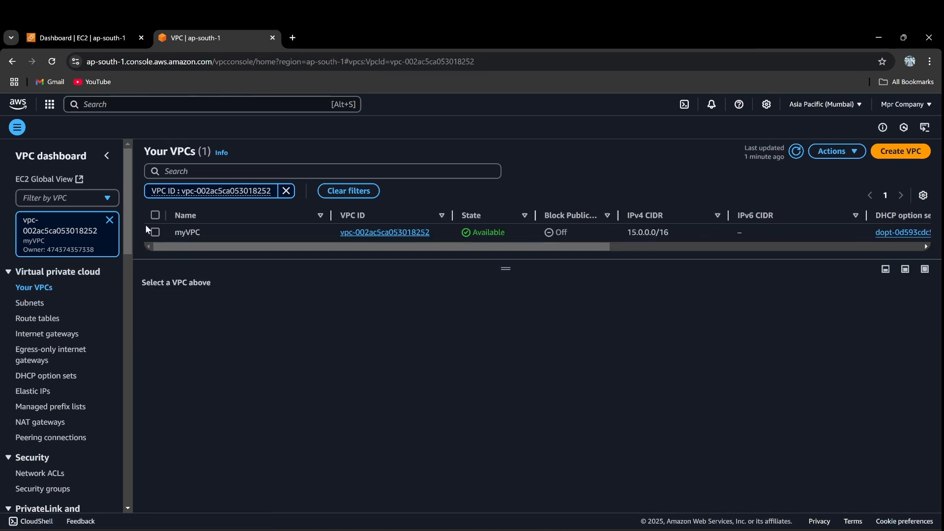
pyautogui.click(155, 232)
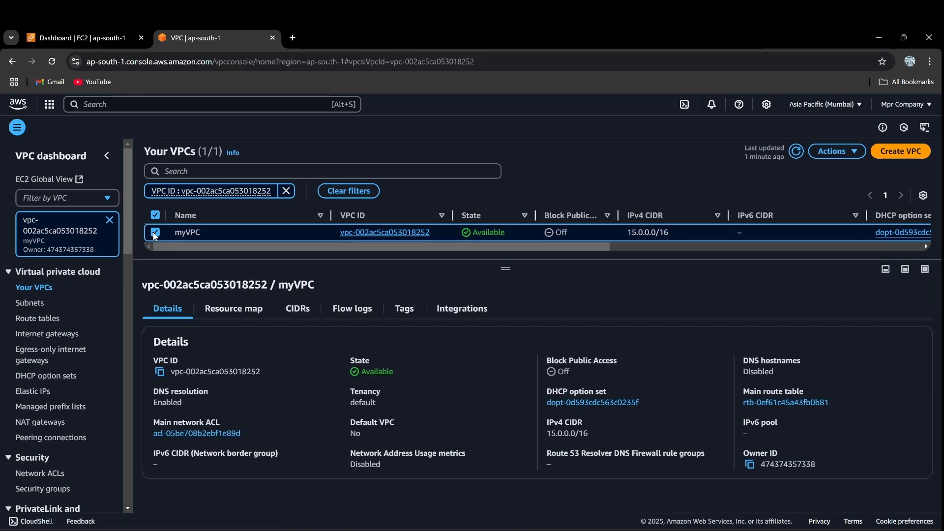
pyautogui.click(260, 315)
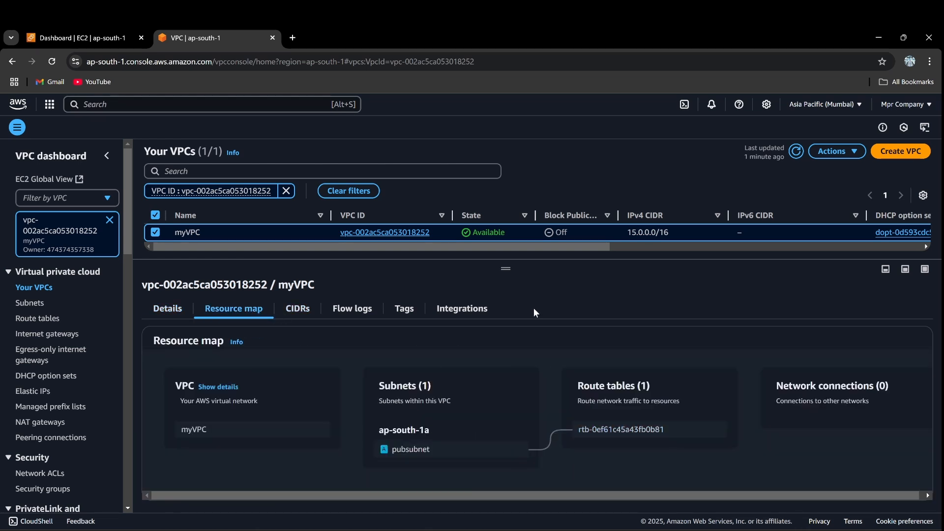
# - Switch to the EC2 console and start launching a new instance named pubins
pyautogui.click(107, 38)
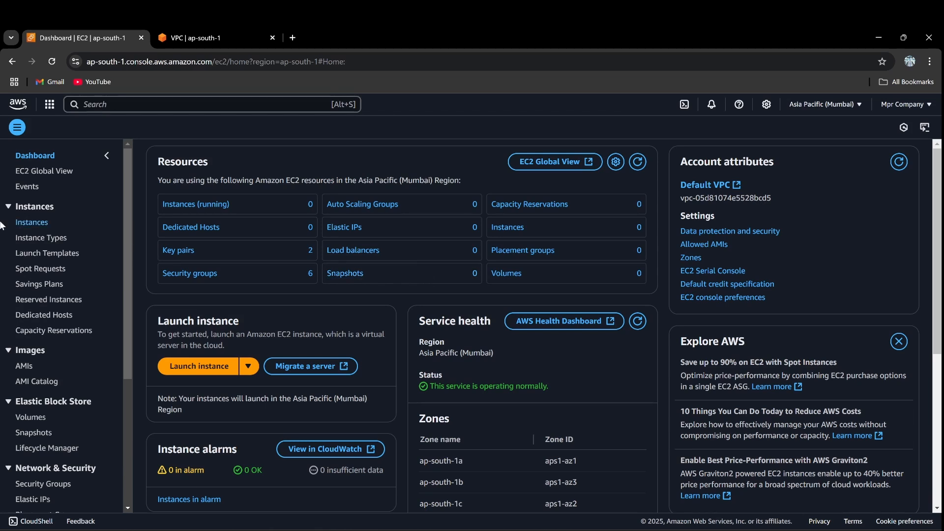
pyautogui.click(30, 224)
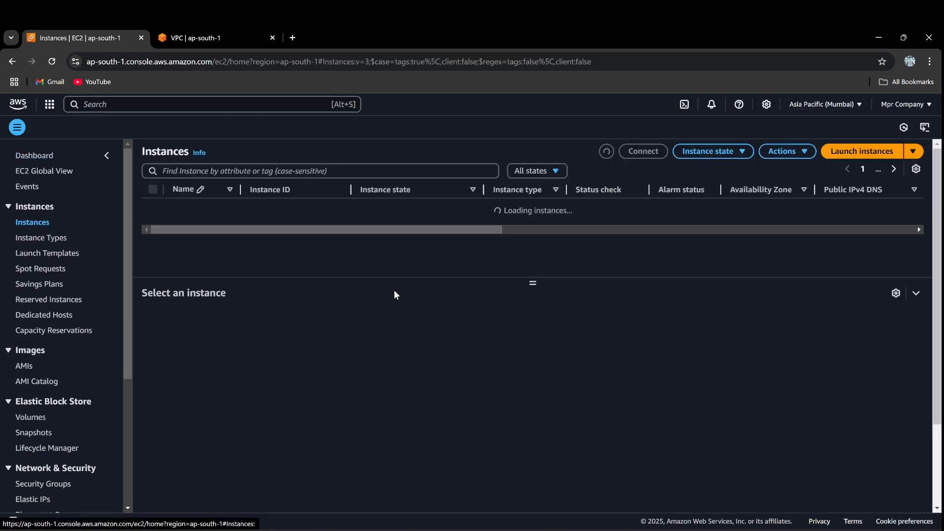
pyautogui.click(861, 151)
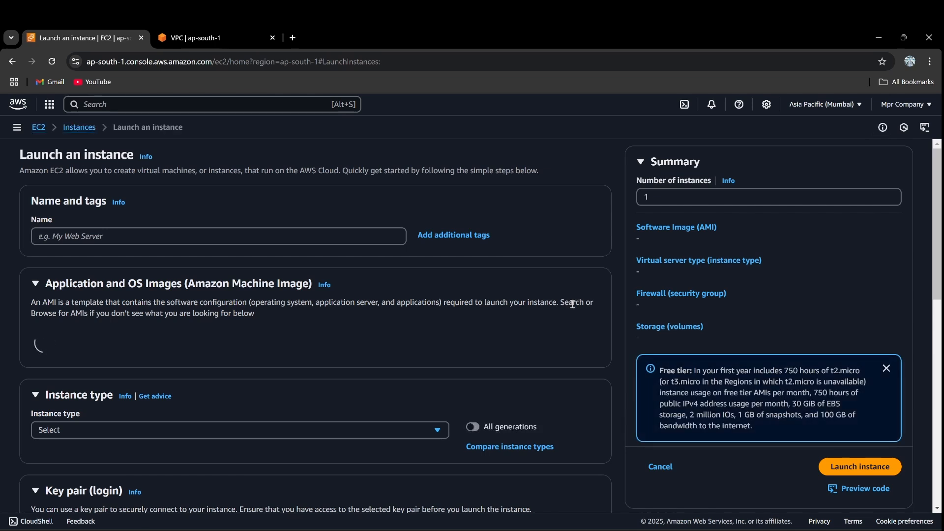
pyautogui.click(245, 237)
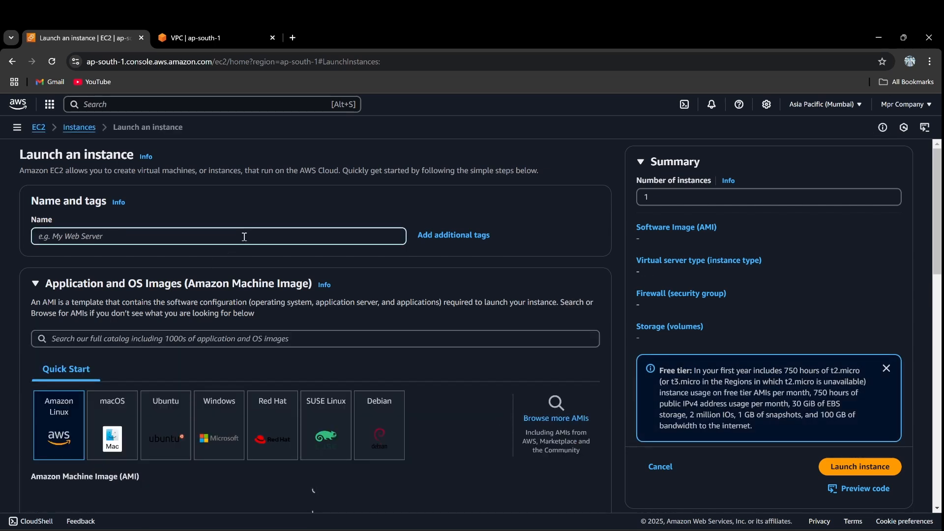
pyautogui.write('pubins')
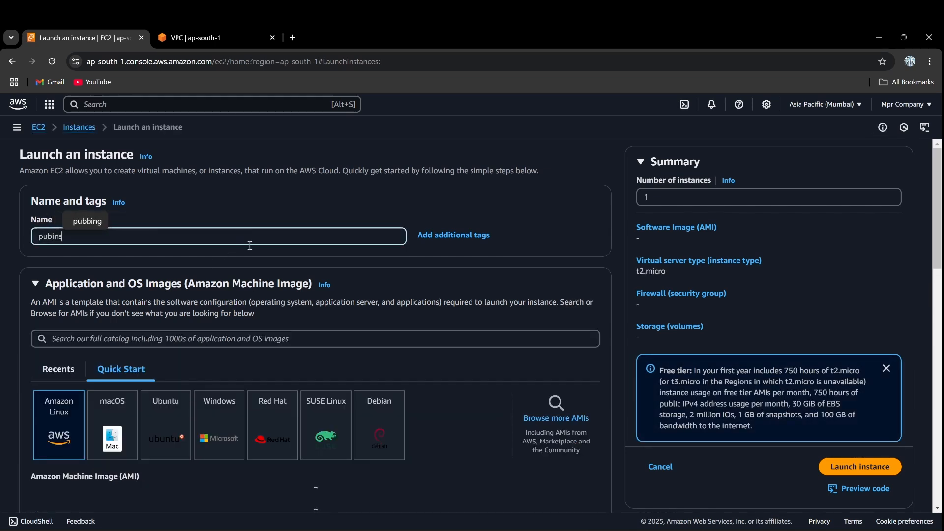
# - Choose Amazon Linux 2 AMI (HVM) - Kernel 5.10, SSD Volume Type as the machine image for the new instance
pyautogui.scroll(-2, 476, 295)
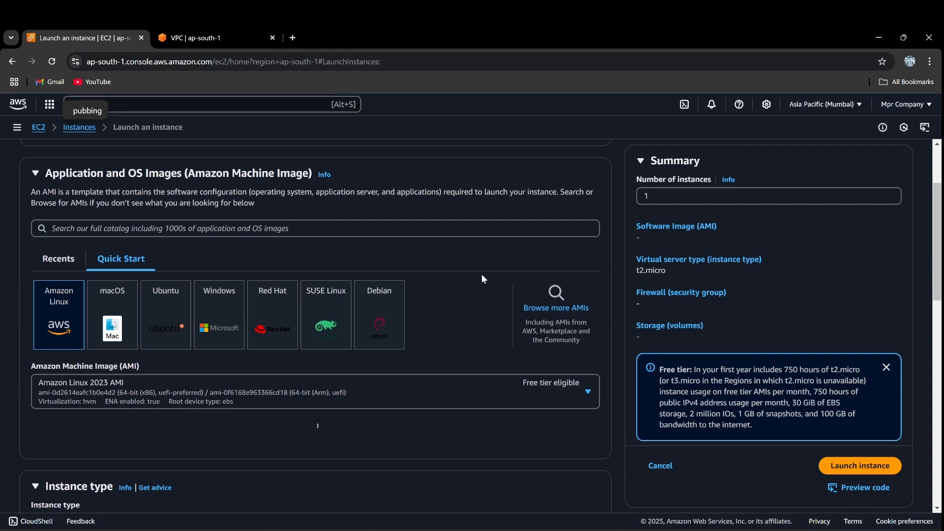
pyautogui.scroll(-2, 482, 278)
pyautogui.click(548, 285)
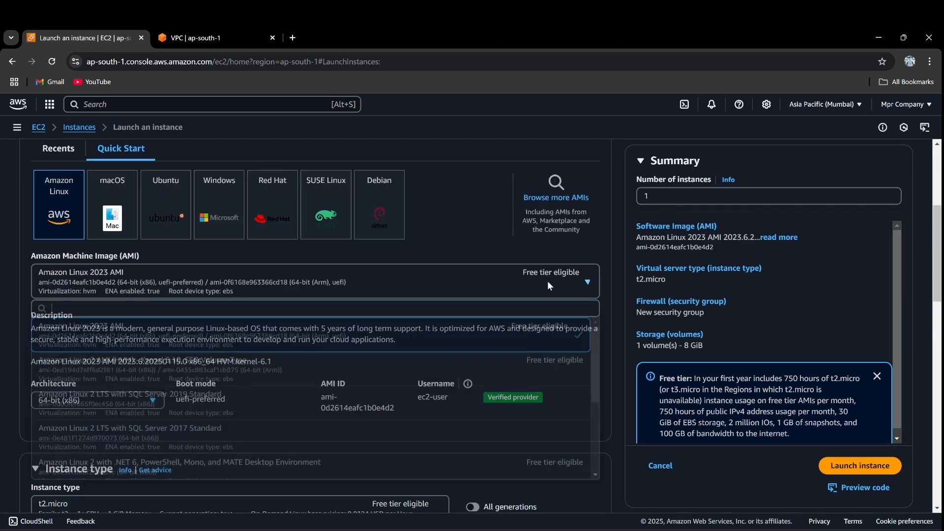
pyautogui.click(479, 377)
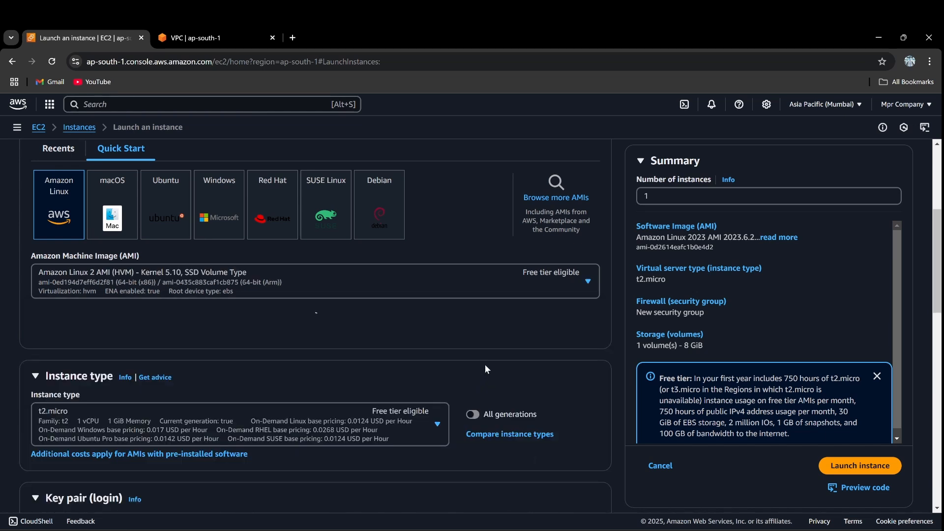
pyautogui.scroll(-3, 486, 364)
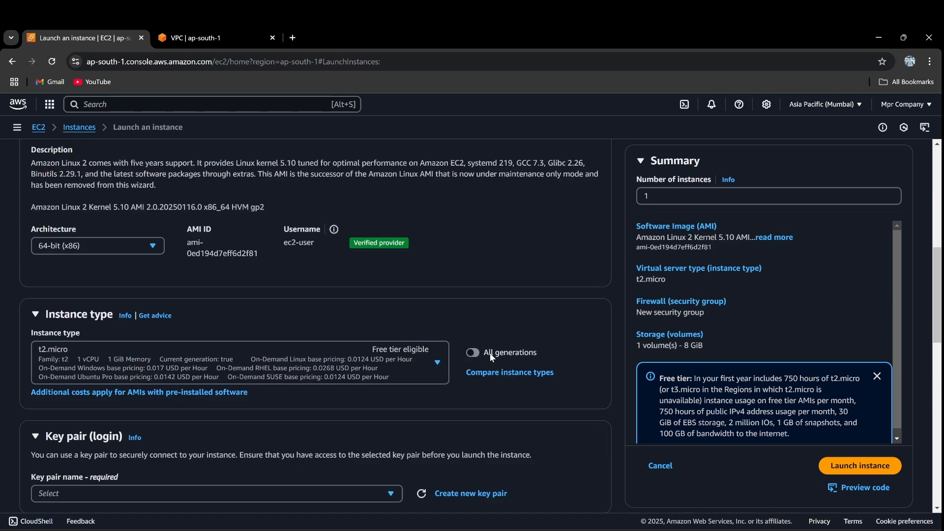
pyautogui.scroll(4, 492, 352)
pyautogui.scroll(2, 492, 350)
pyautogui.scroll(-10, 492, 350)
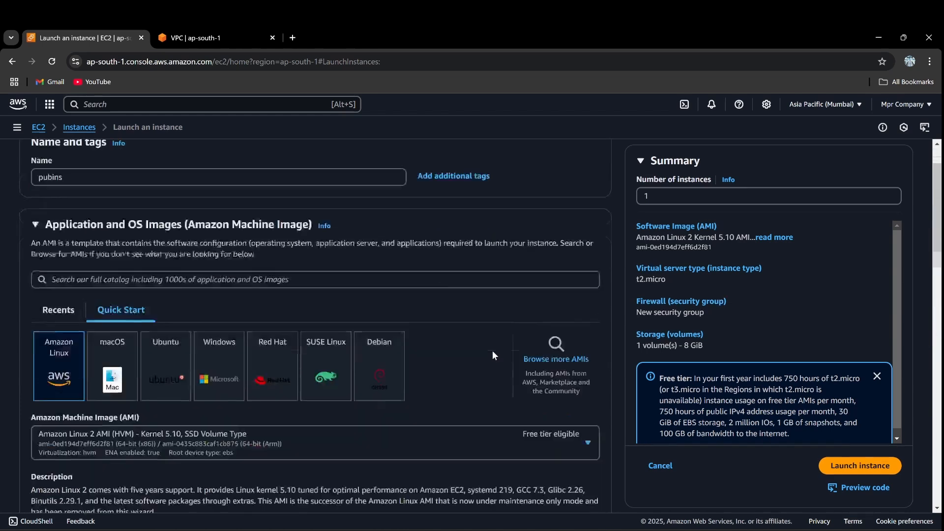
# - Keep t2.micro as the instance type and select the existing key pair formaskypem for login
pyautogui.scroll(2, 401, 235)
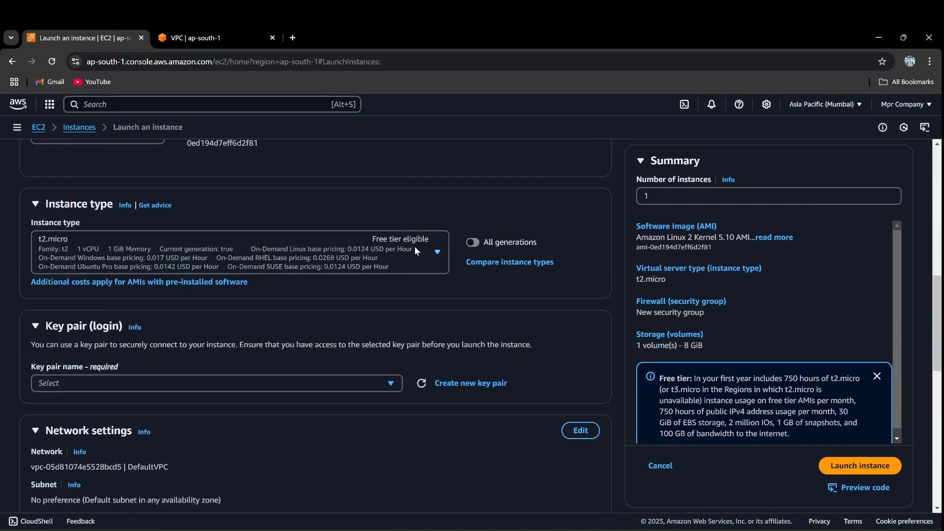
pyautogui.click(428, 255)
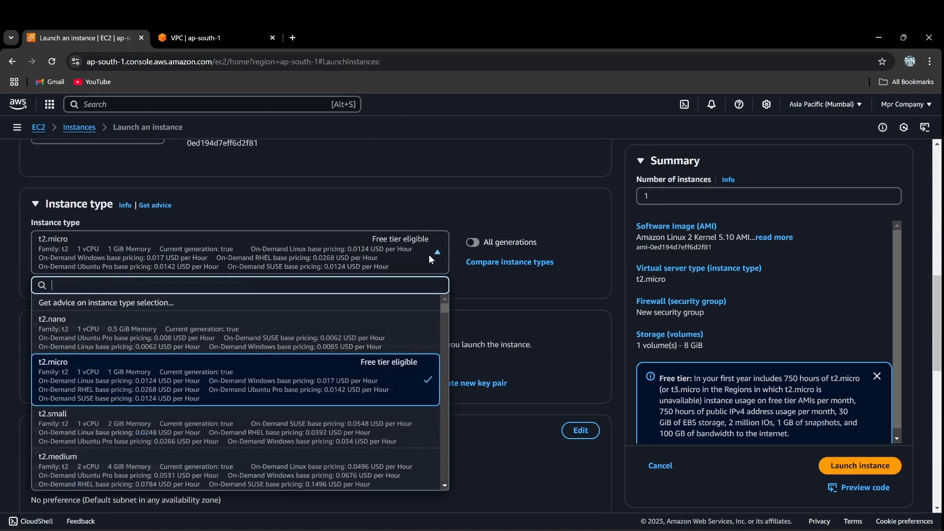
pyautogui.click(543, 337)
pyautogui.scroll(-1, 549, 326)
pyautogui.scroll(-3, 550, 328)
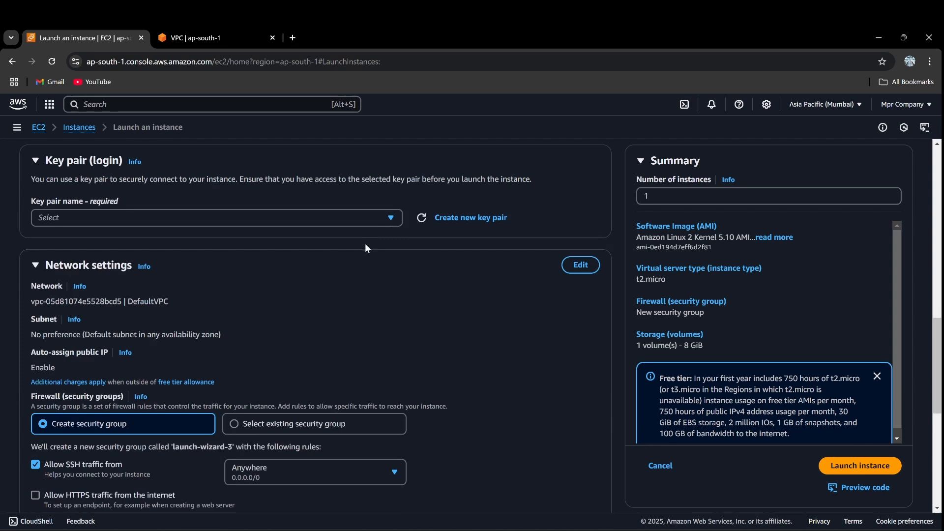
pyautogui.click(377, 218)
pyautogui.click(335, 278)
pyautogui.scroll(-2, 435, 339)
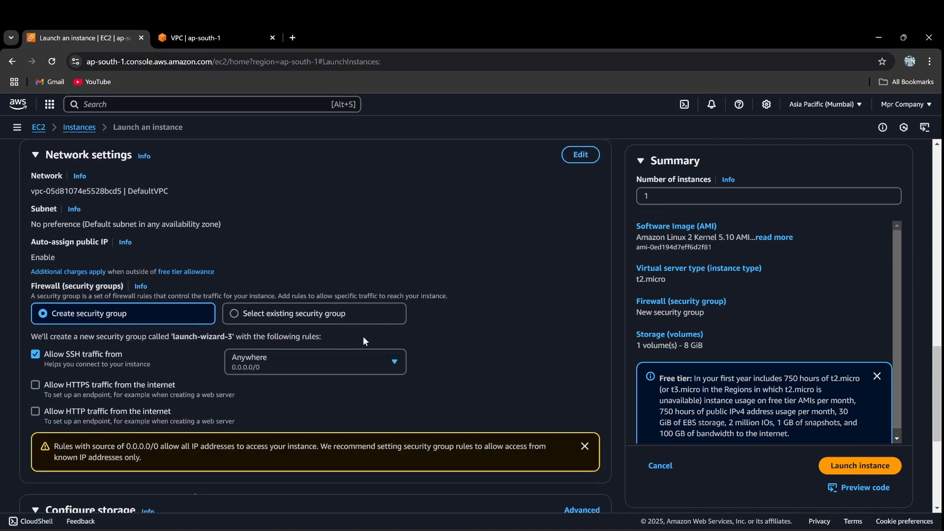
# - Choose the existing security group option and myVPC in the network settings, leaving the launch form for the instances list without launching
pyautogui.click(350, 313)
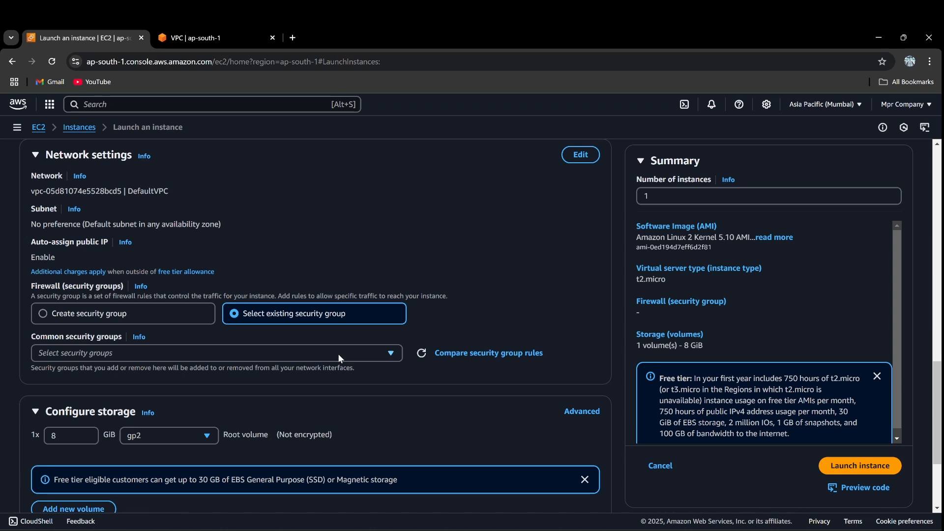
pyautogui.click(339, 358)
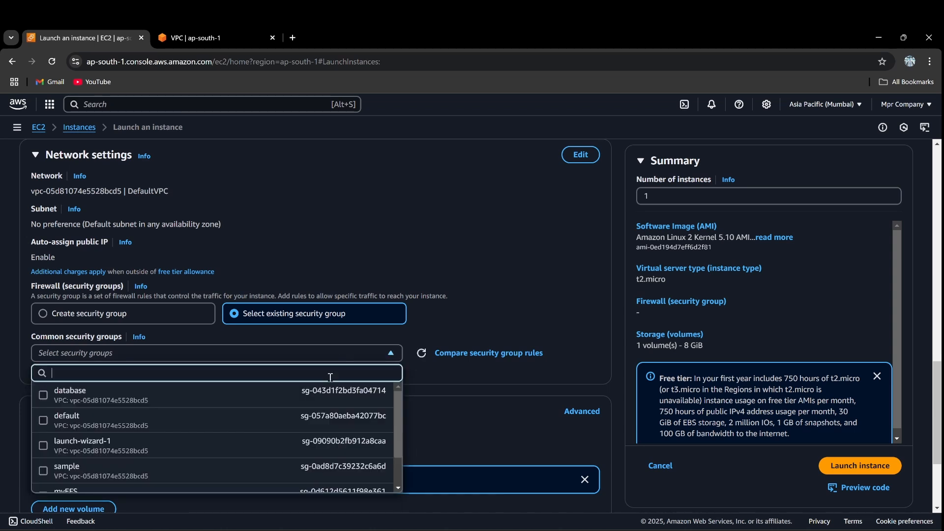
pyautogui.click(590, 157)
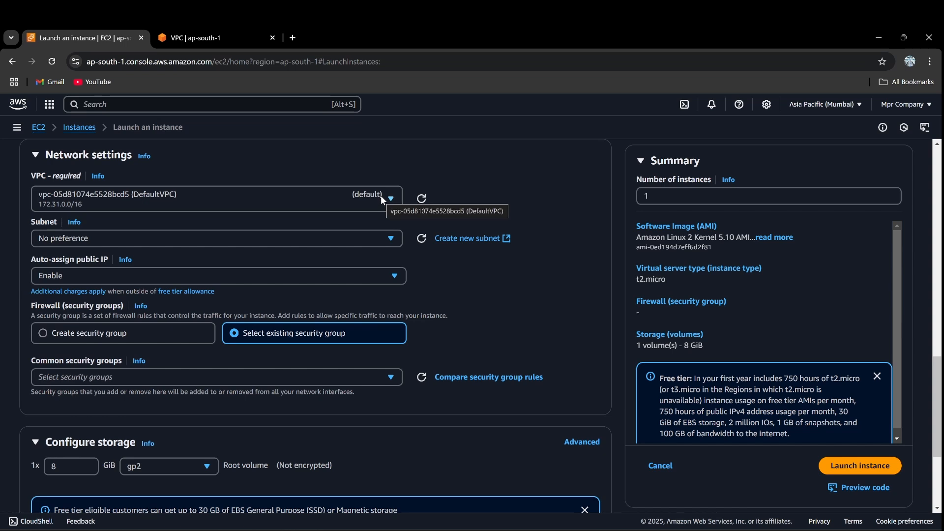
pyautogui.click(383, 199)
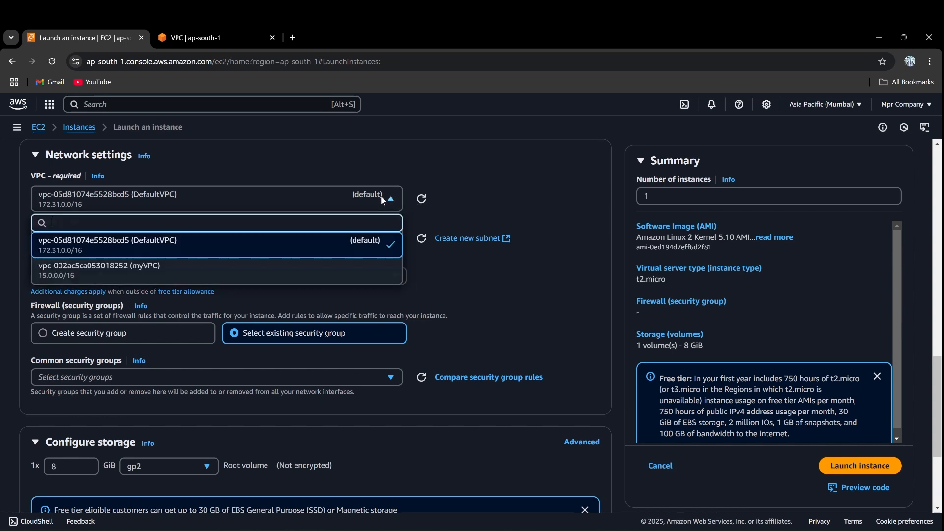
pyautogui.click(269, 278)
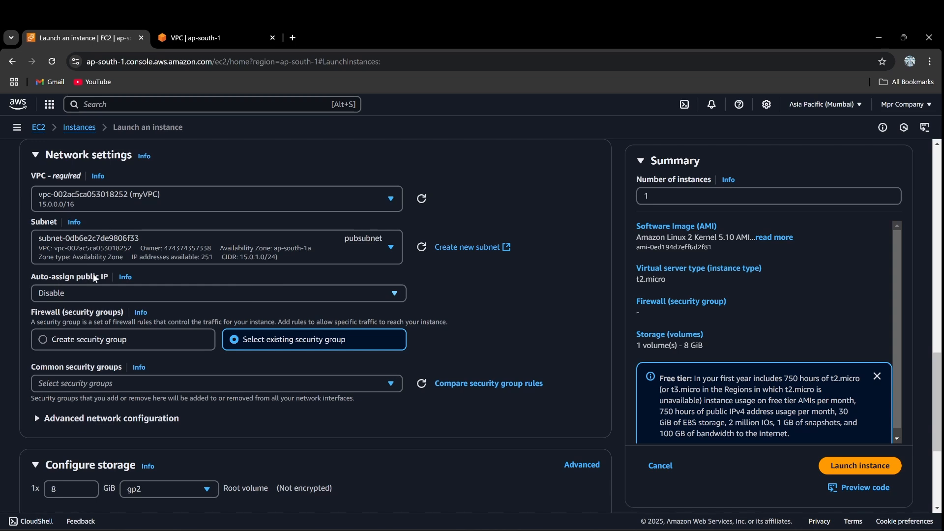
pyautogui.scroll(10, 234, 234)
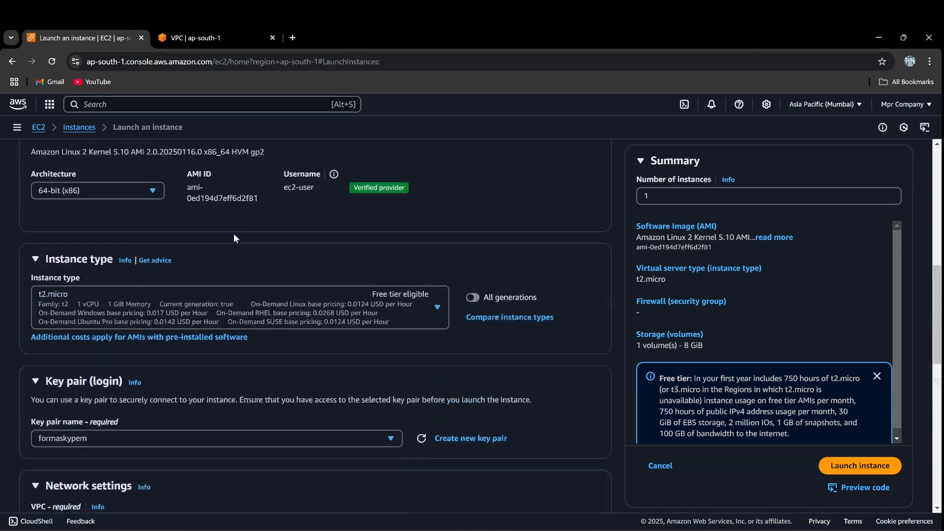
pyautogui.click(75, 129)
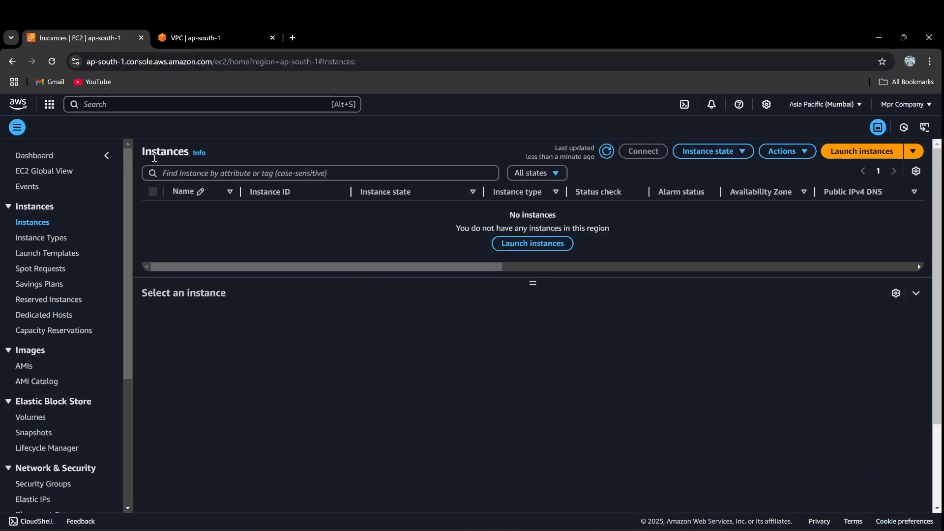
# - Switch to the VPC console, enable auto-assign public IPv4 address in pubsubnet's settings, save and return to the full subnet list
pyautogui.click(219, 35)
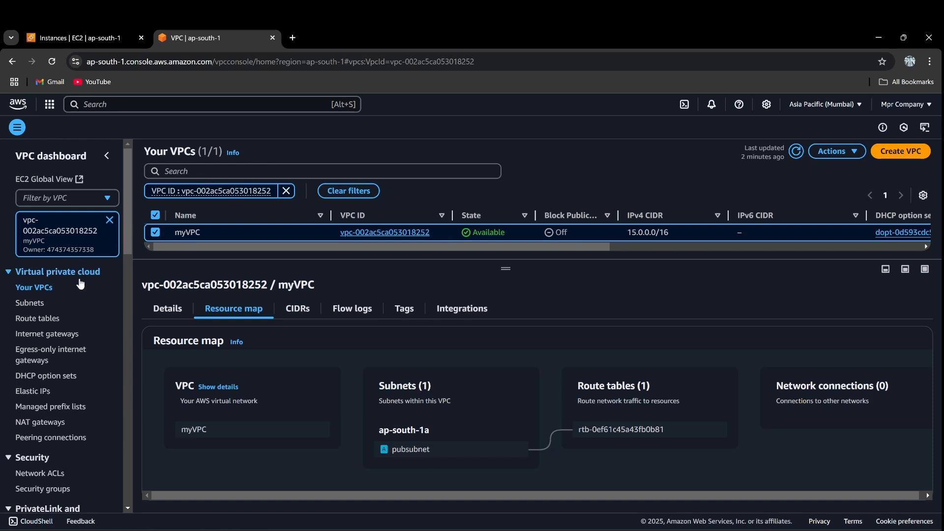
pyautogui.click(39, 305)
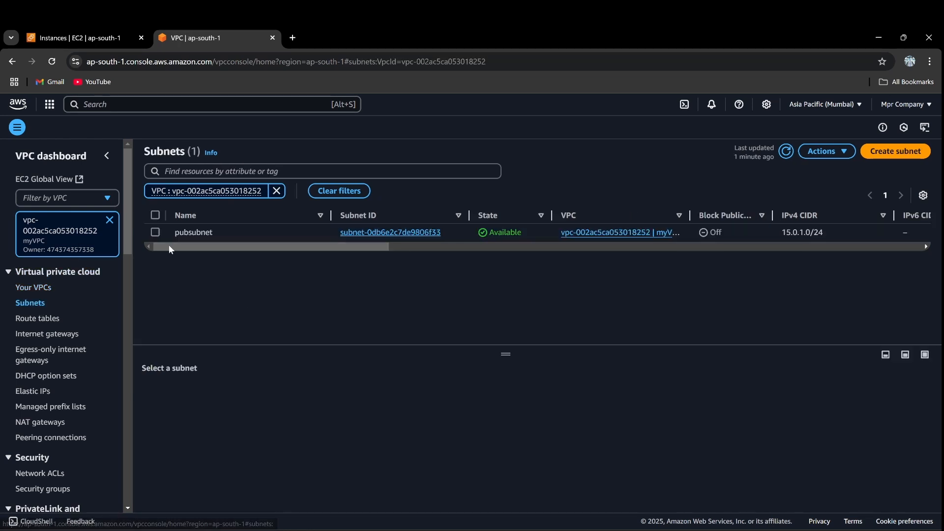
pyautogui.click(156, 232)
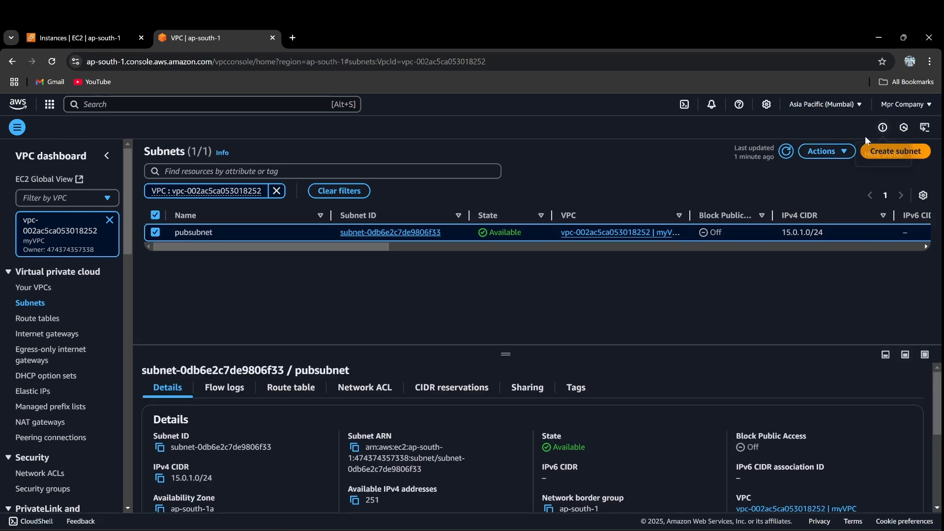
pyautogui.click(831, 151)
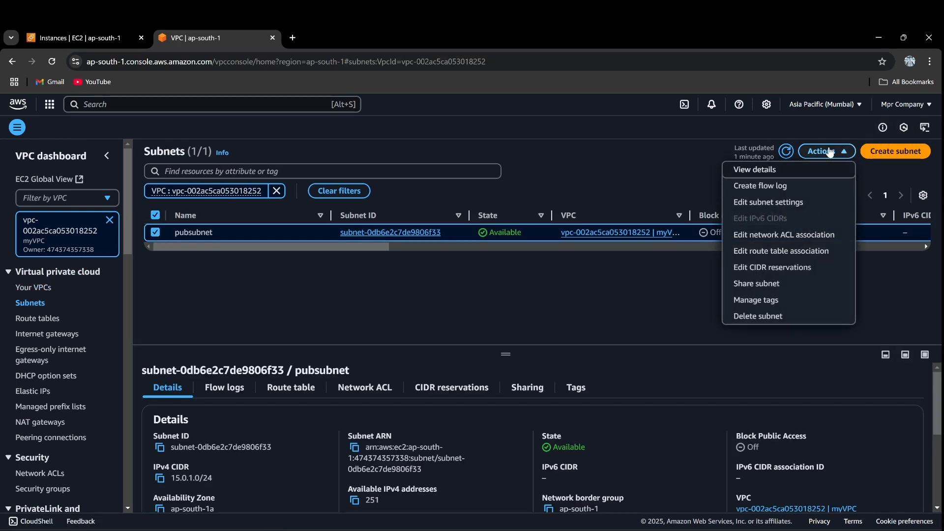
pyautogui.click(785, 203)
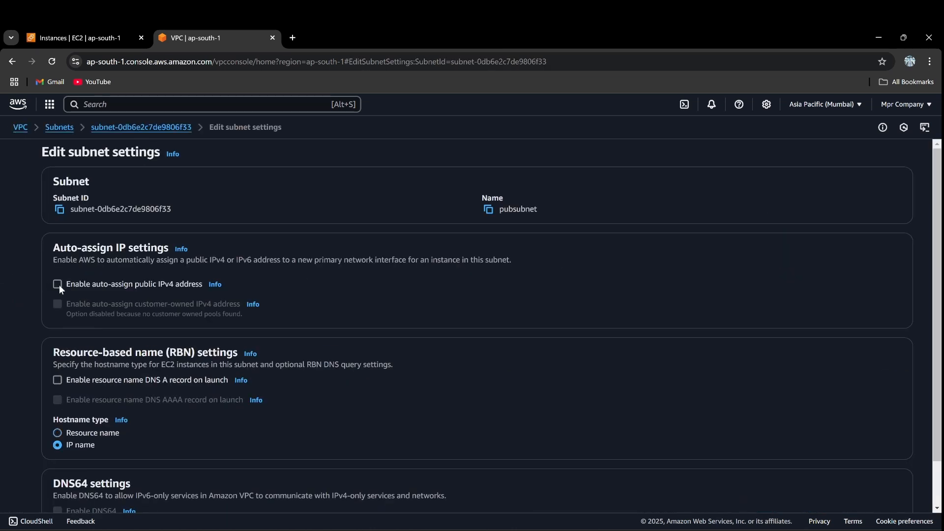
pyautogui.scroll(-1, 507, 332)
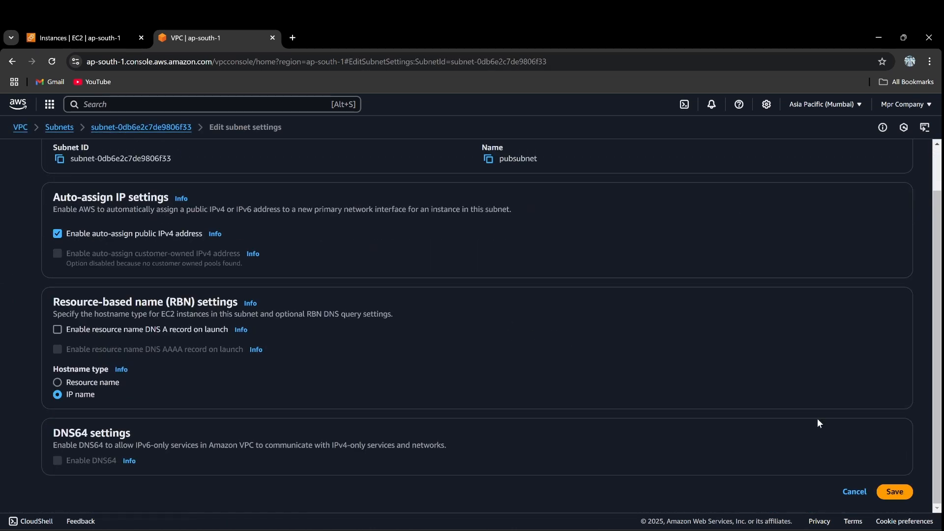
pyautogui.click(887, 492)
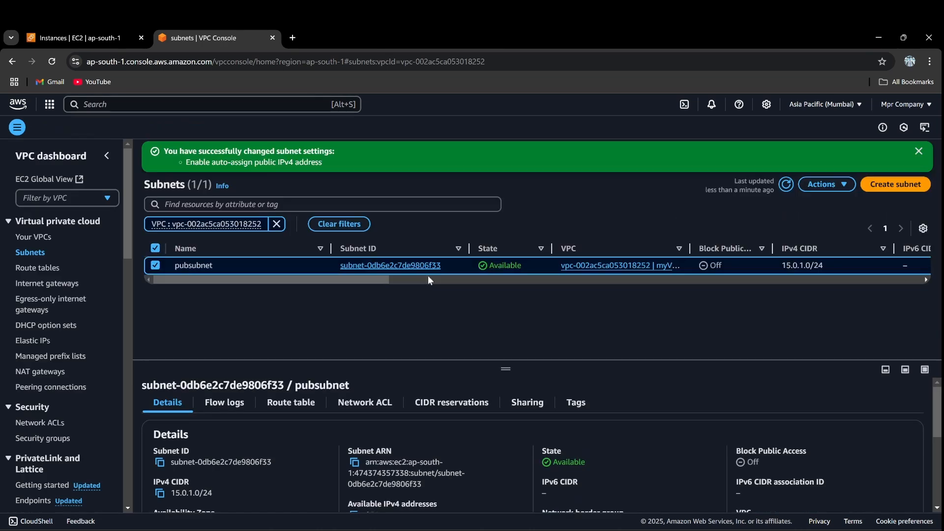
pyautogui.click(31, 253)
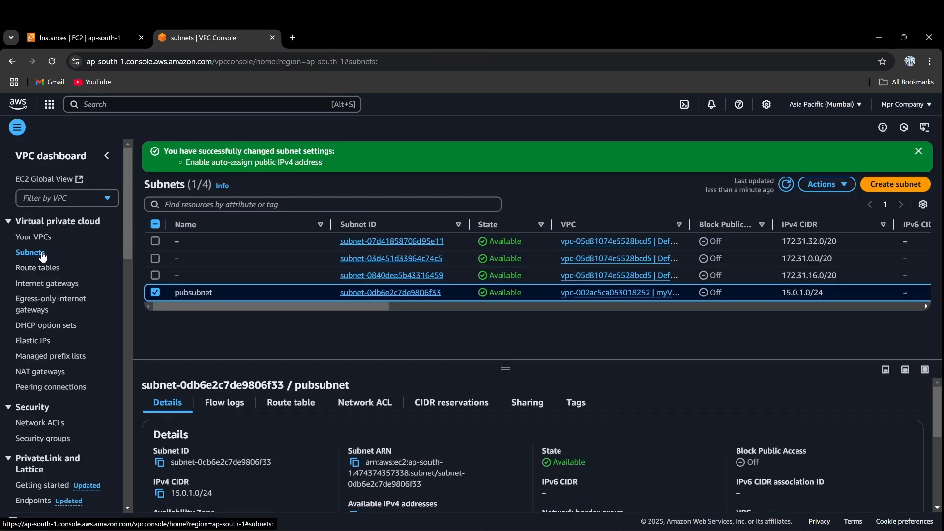
# - Return to the EC2 console and start a fresh instance launch with the name pubins
pyautogui.click(91, 38)
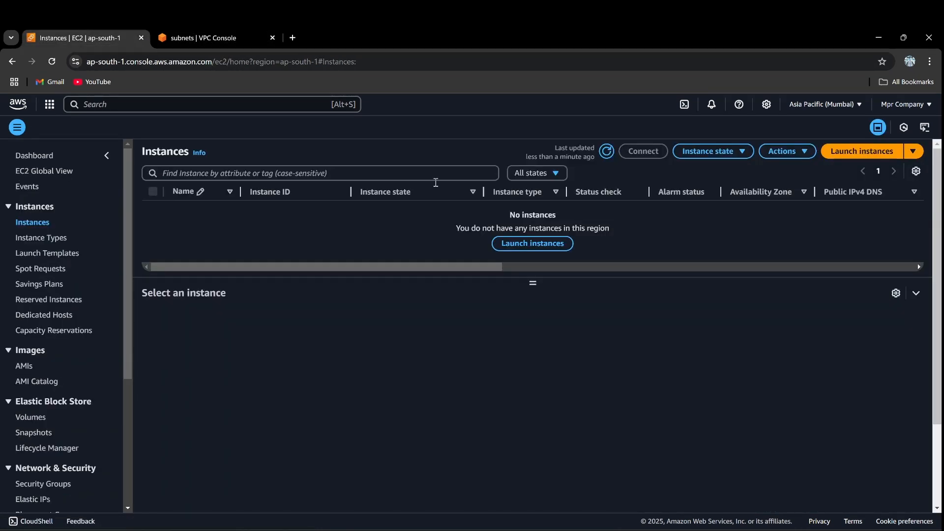
pyautogui.click(855, 150)
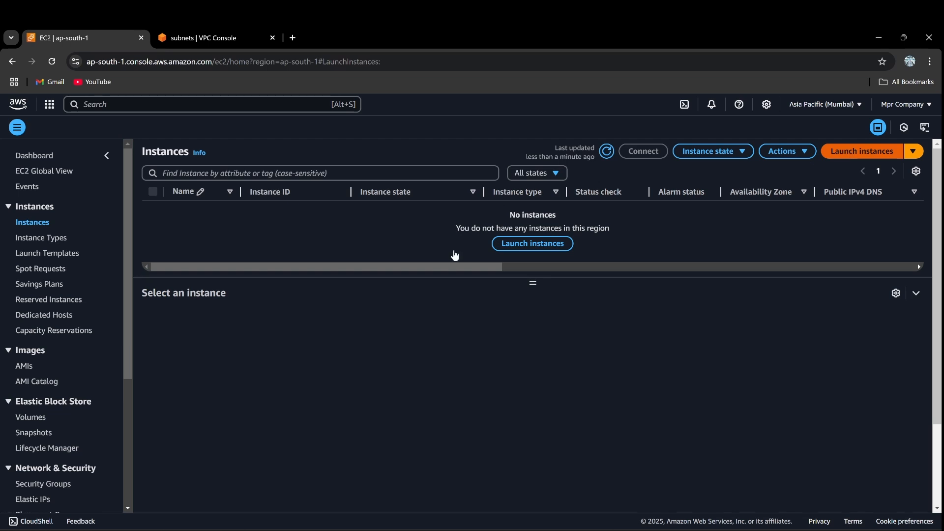
pyautogui.click(223, 236)
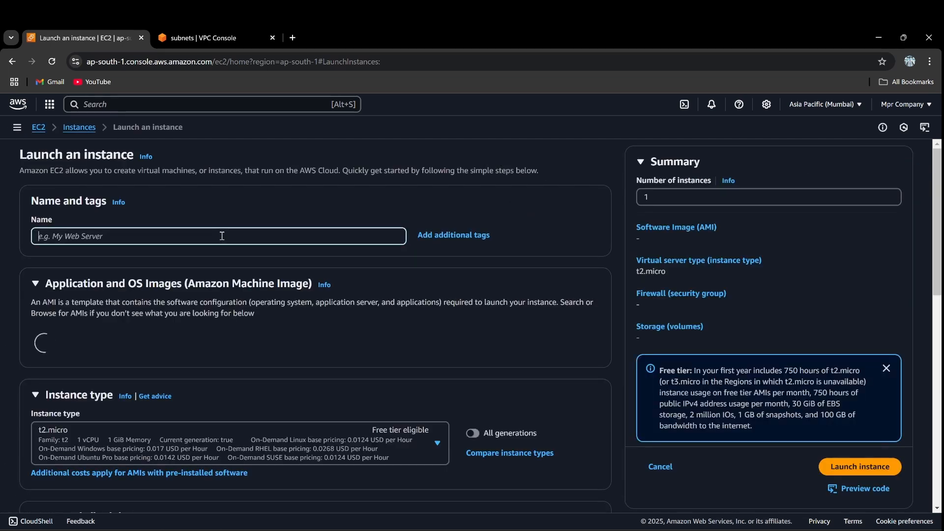
pyautogui.write('pub')
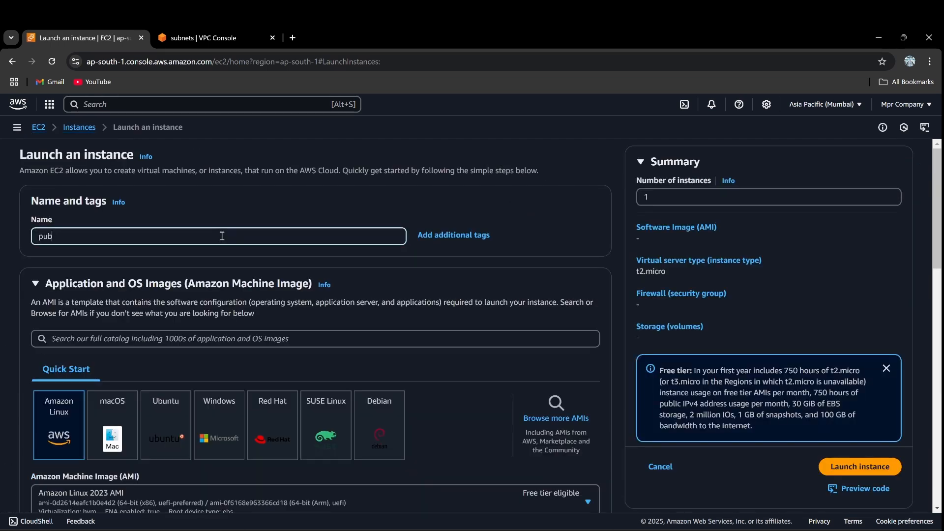
pyautogui.write('ins')
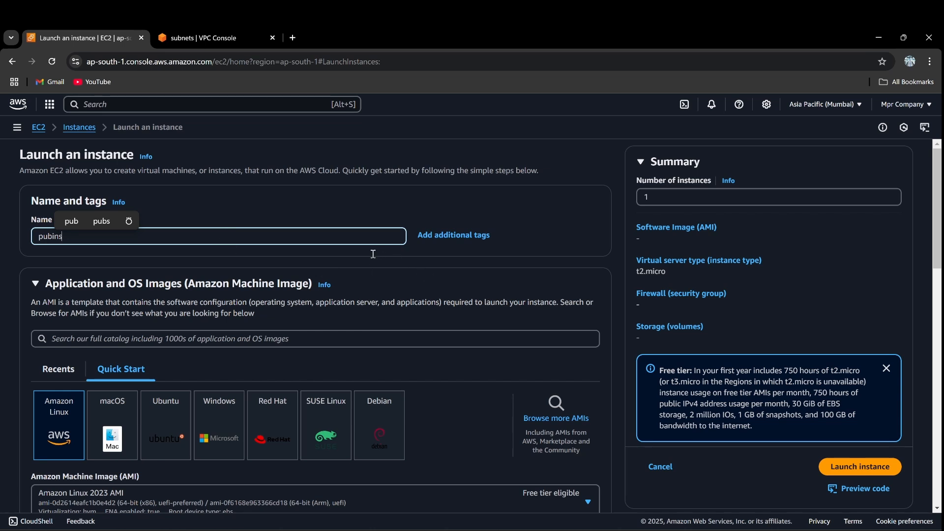
# - Set the machine image of pubins to Amazon Linux 2 AMI (HVM) - Kernel 5.10, SSD Volume Type
pyautogui.scroll(-8, 412, 281)
pyautogui.scroll(5, 419, 278)
pyautogui.scroll(-3, 419, 280)
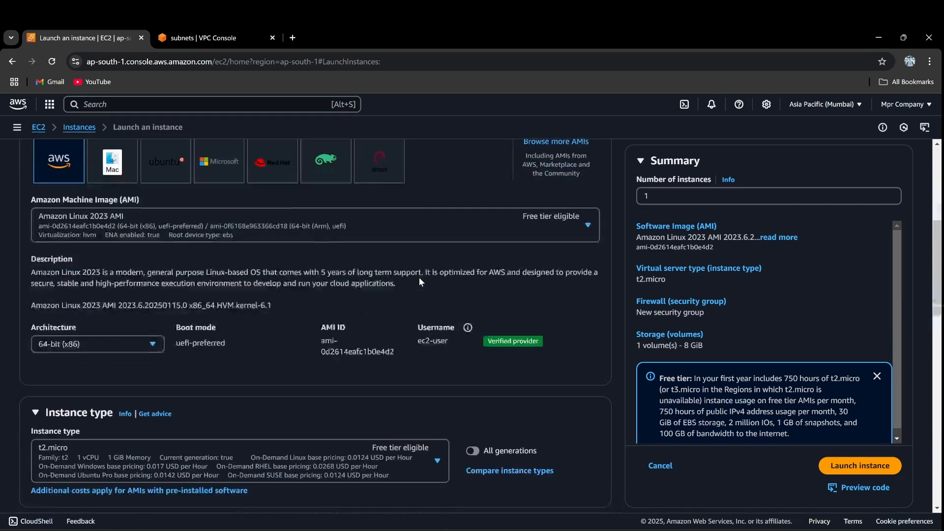
pyautogui.scroll(4, 419, 281)
pyautogui.scroll(-3, 419, 281)
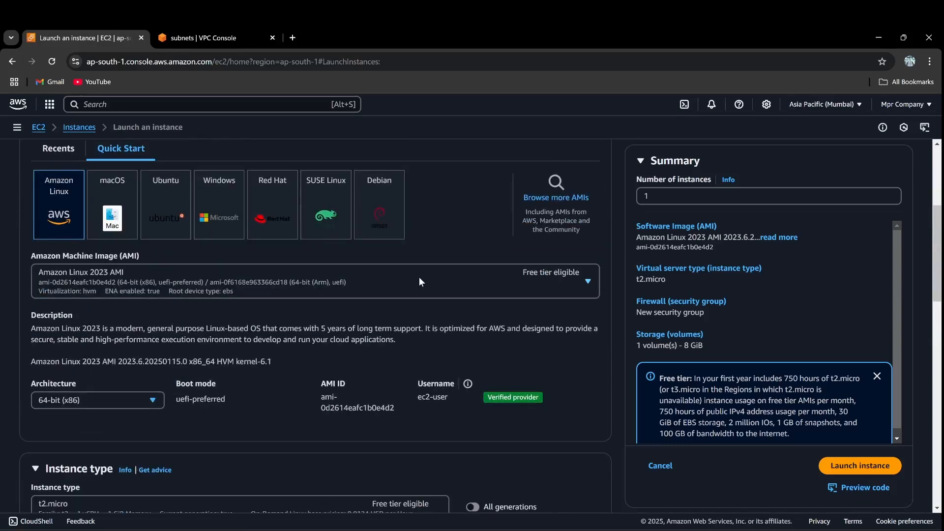
pyautogui.click(565, 283)
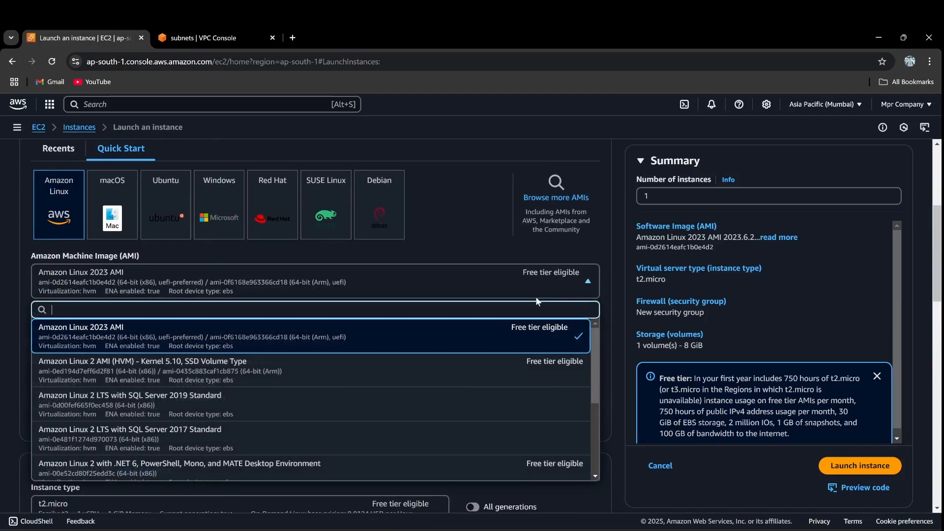
pyautogui.click(457, 368)
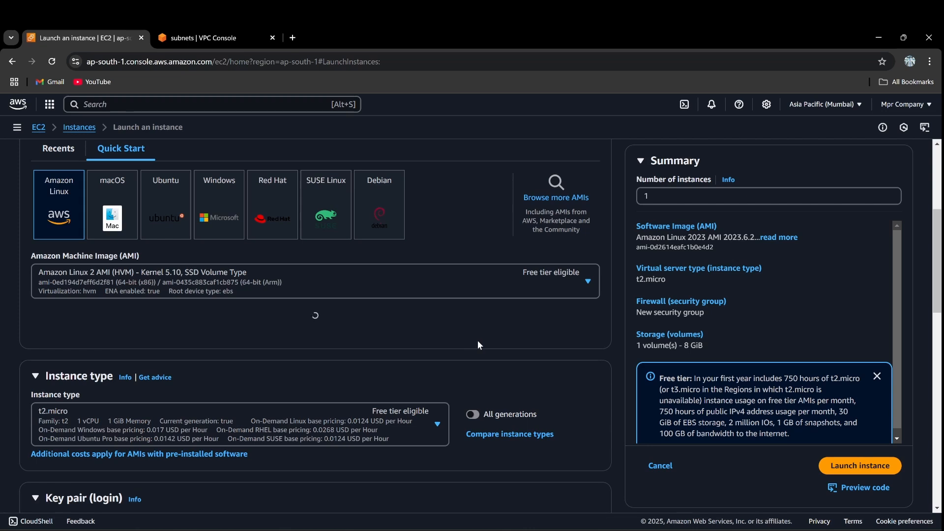
# - Select the existing key pair formaskypem for logging in to the pubins instance
pyautogui.scroll(5, 477, 339)
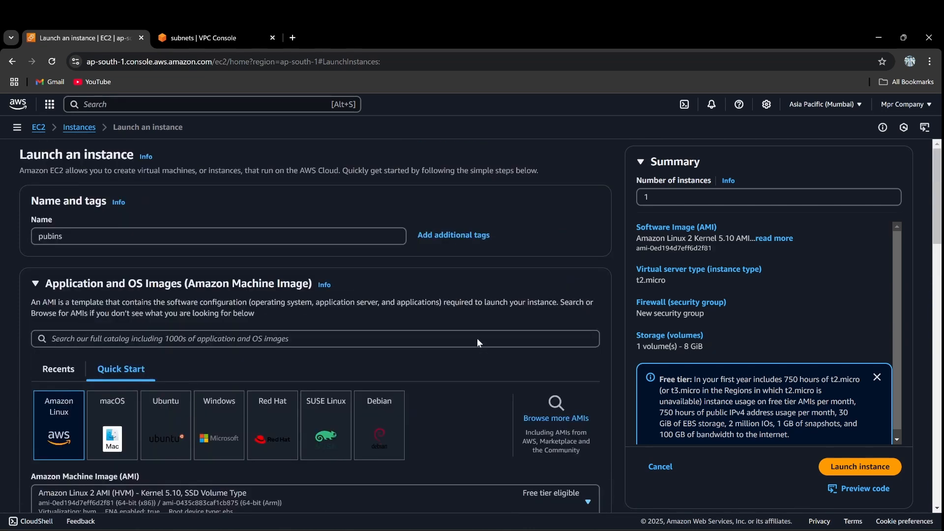
pyautogui.scroll(-8, 477, 338)
pyautogui.scroll(-3, 477, 338)
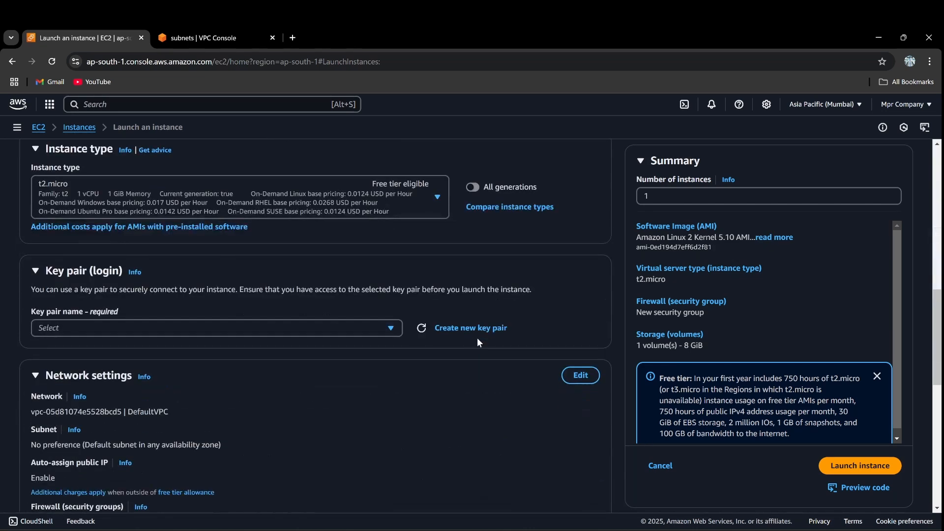
pyautogui.click(344, 329)
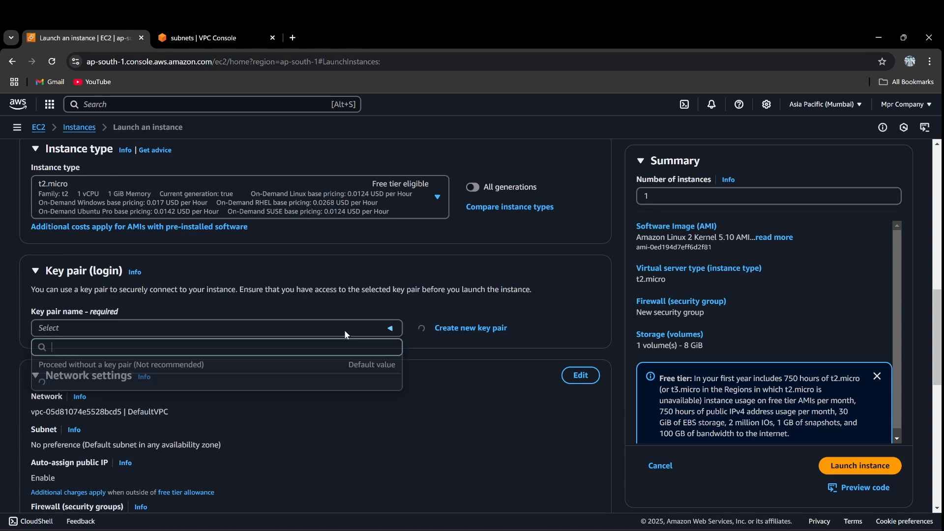
pyautogui.click(320, 383)
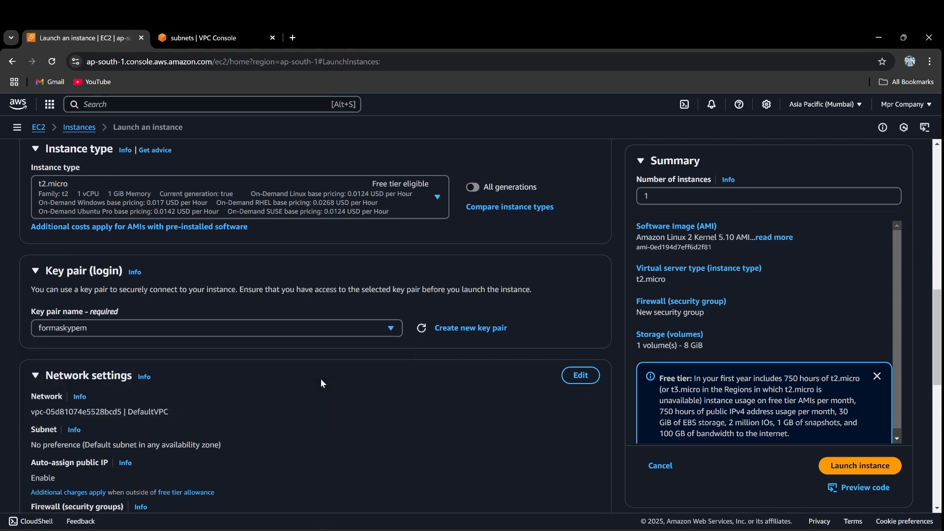
# - Choose the existing security group option and set the VPC to myVPC in the network settings
pyautogui.scroll(-3, 338, 367)
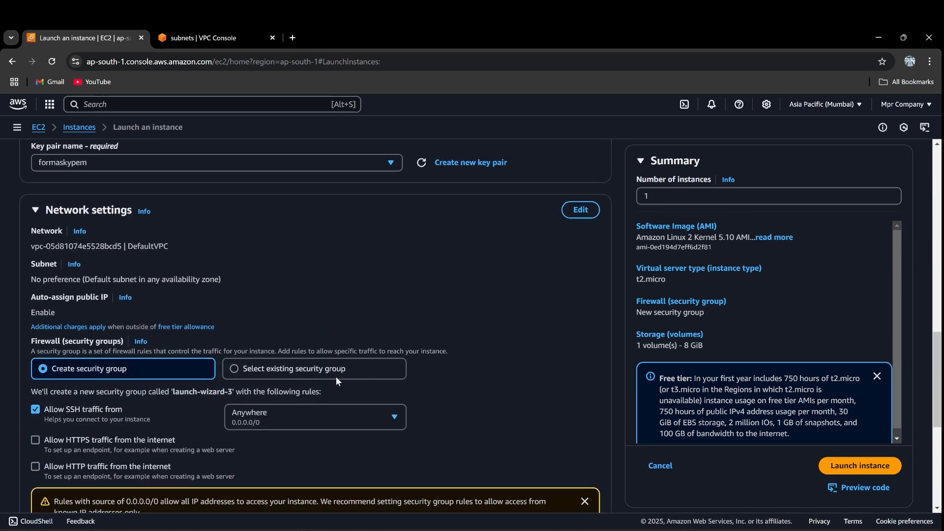
pyautogui.click(335, 370)
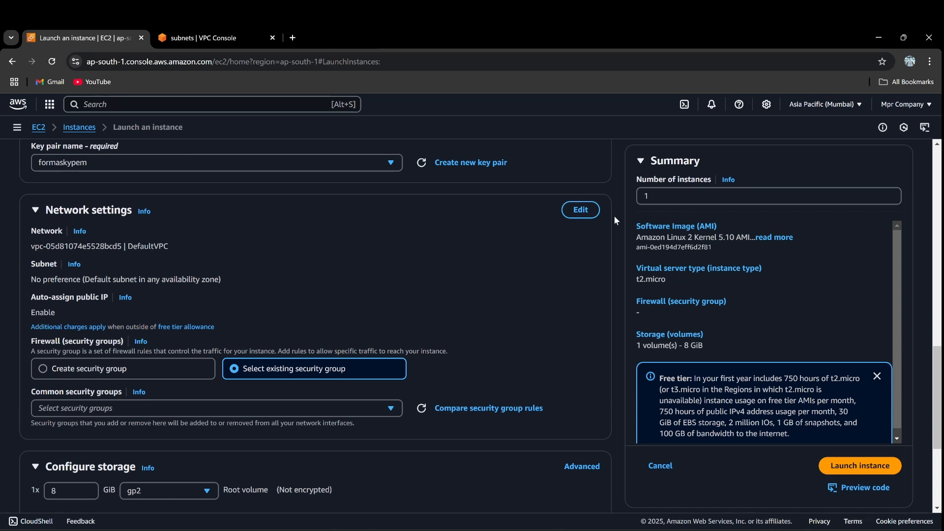
pyautogui.click(580, 211)
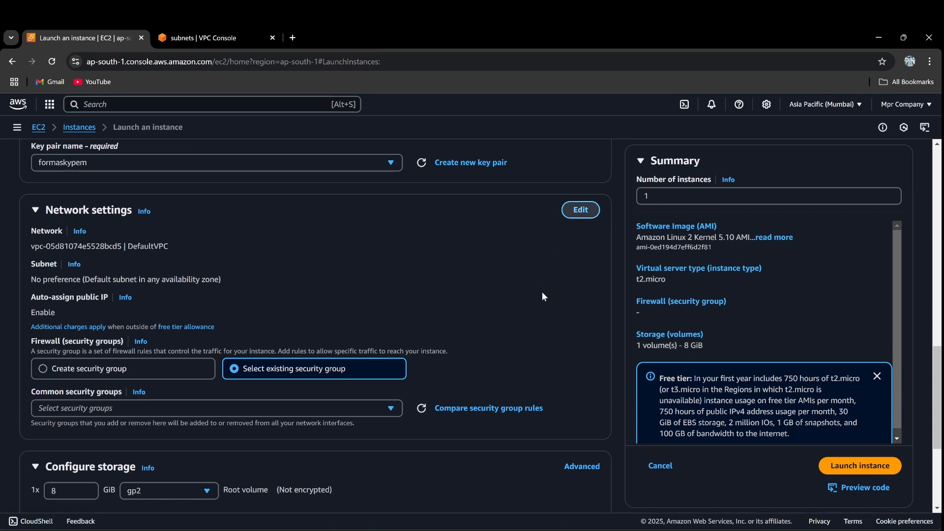
pyautogui.click(311, 254)
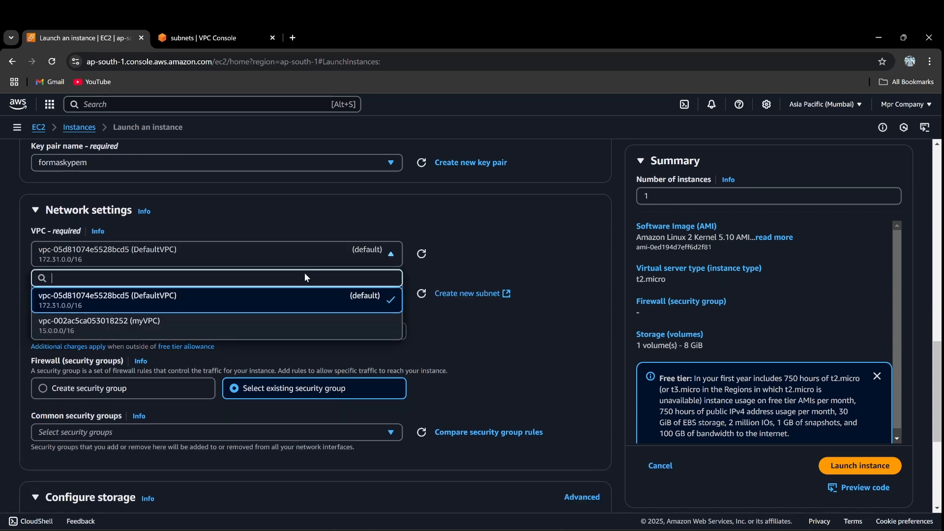
pyautogui.click(278, 327)
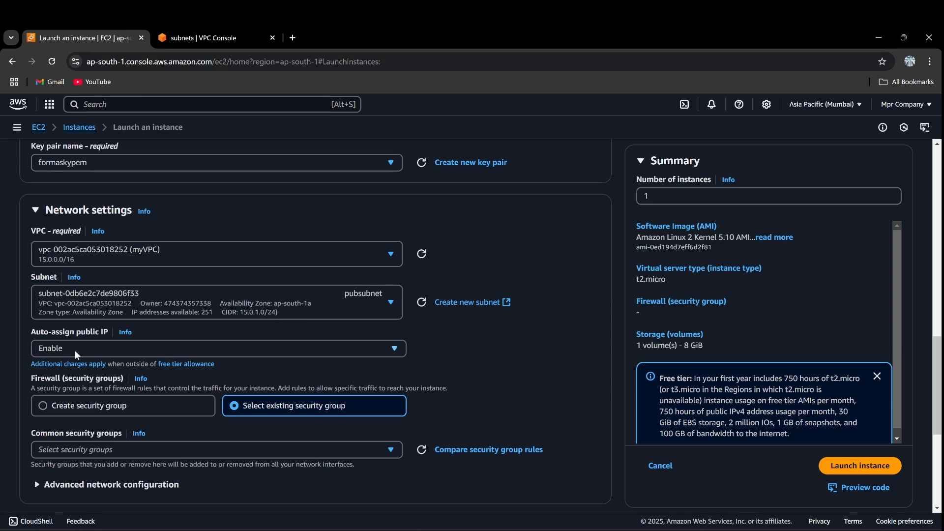
pyautogui.scroll(-2, 214, 292)
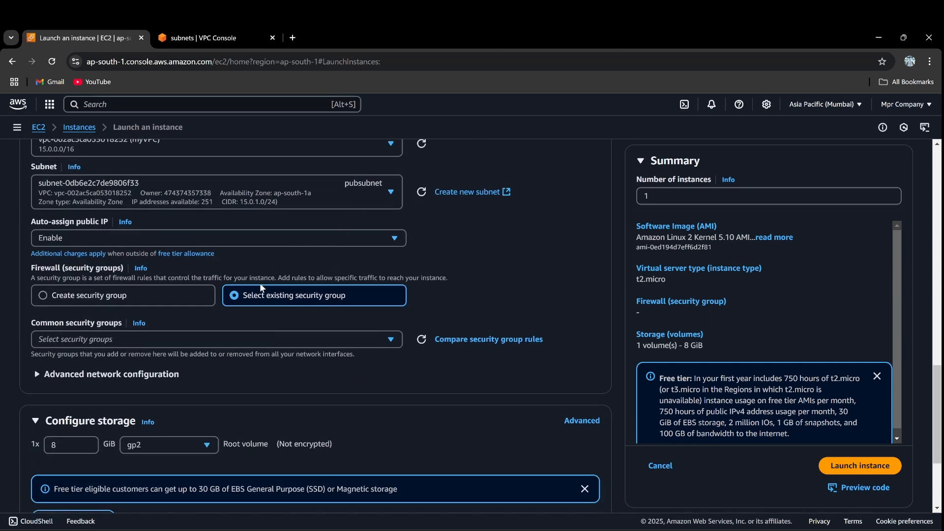
pyautogui.click(224, 337)
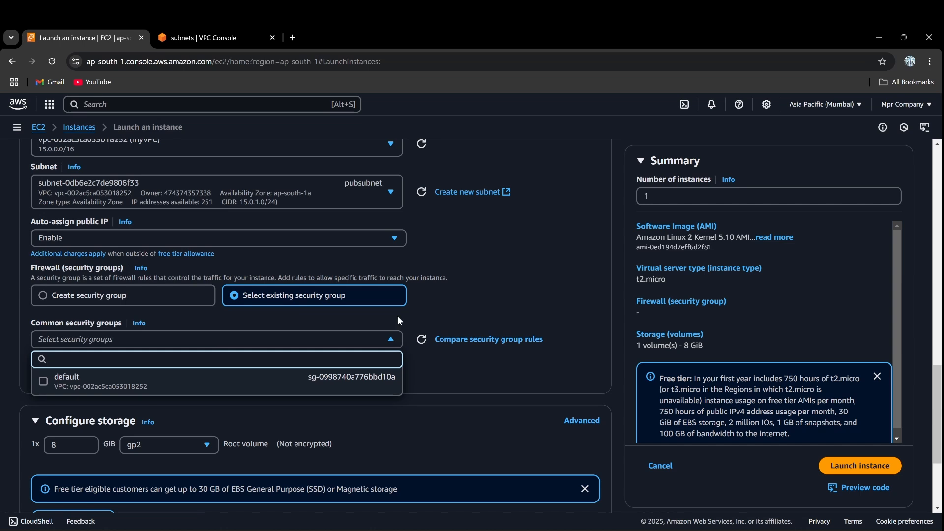
pyautogui.click(438, 313)
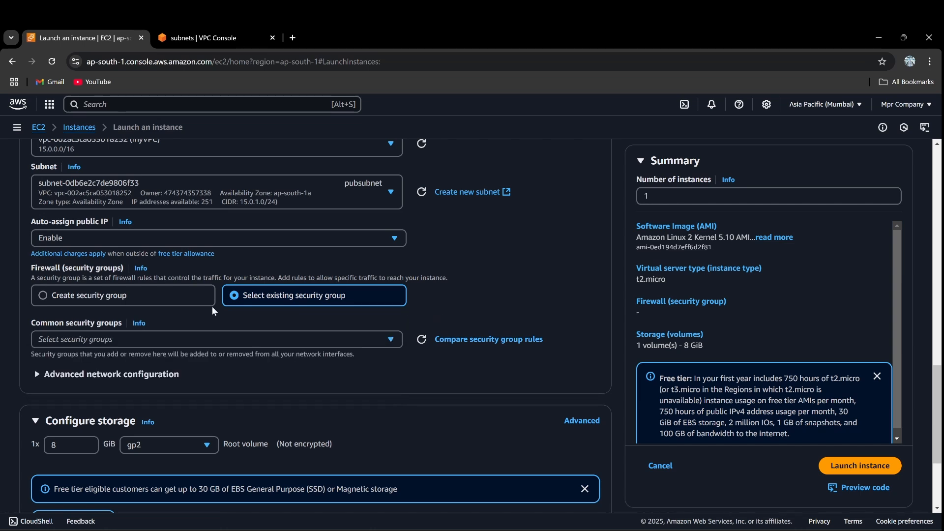
# - Switch the firewall option to creating a new security group and name it pubSG
pyautogui.click(176, 298)
pyautogui.scroll(-2, 240, 337)
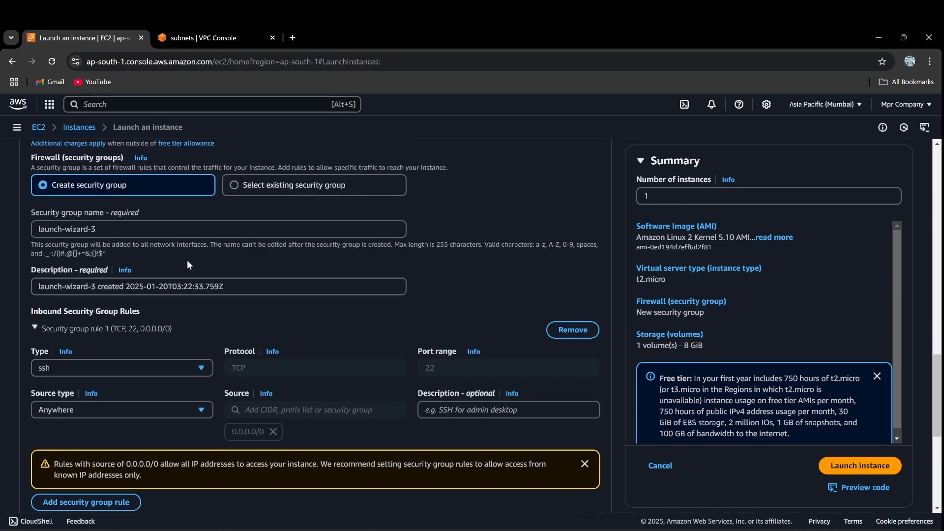
pyautogui.click(171, 230)
pyautogui.hotkey('ctrl', 'a')
pyautogui.press('BackSpace')
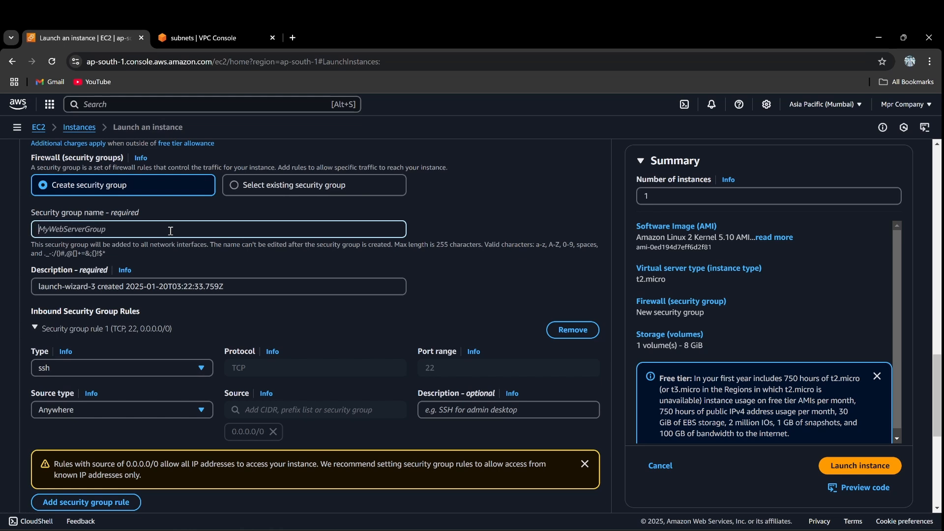
pyautogui.write('pubSG')
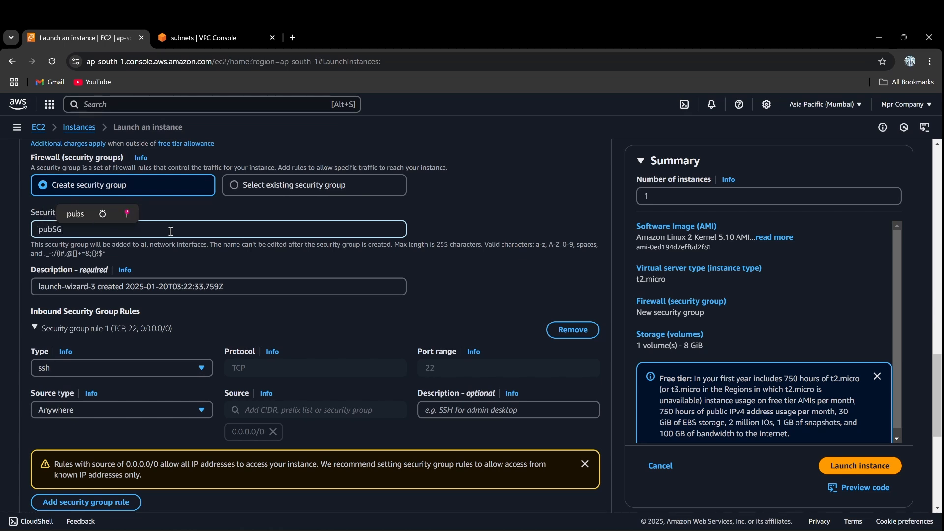
# - Add a second inbound rule of type HTTP to the pubSG security group
pyautogui.scroll(-3, 320, 272)
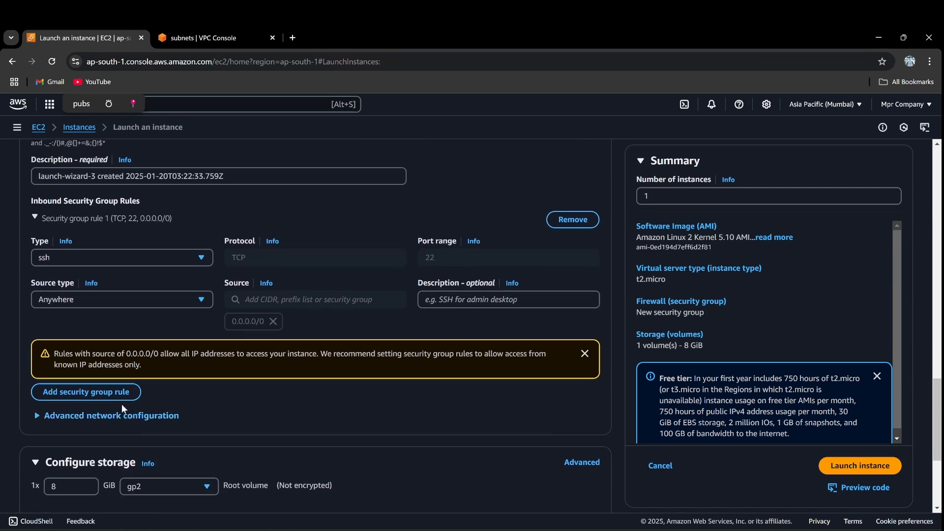
pyautogui.click(116, 392)
pyautogui.scroll(-3, 246, 329)
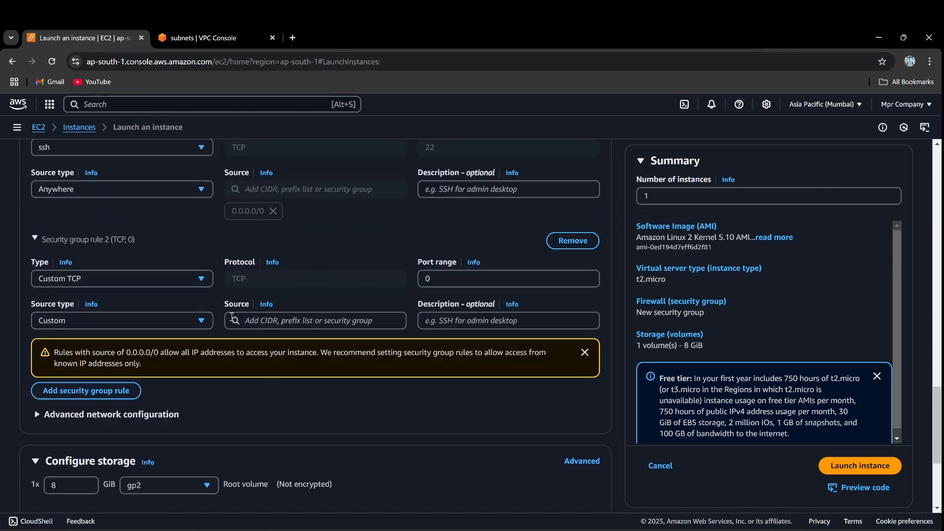
pyautogui.click(197, 285)
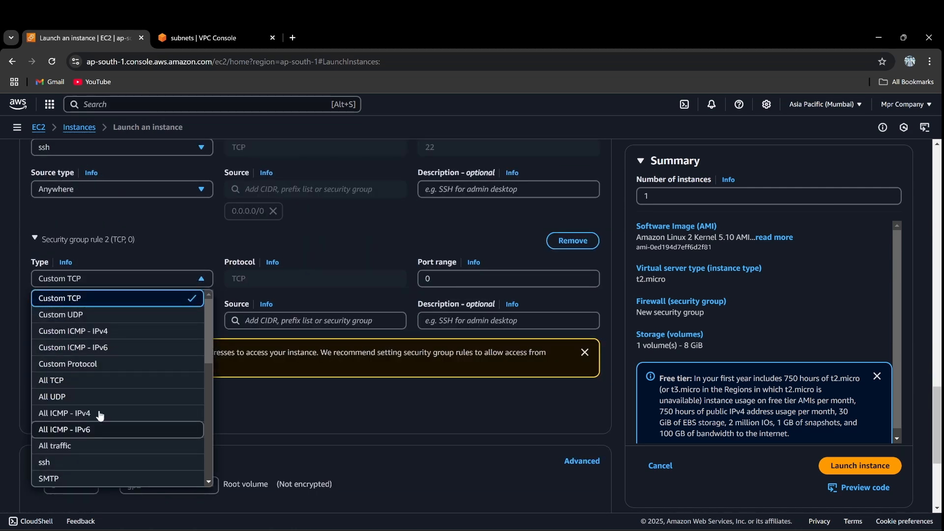
pyautogui.scroll(-3, 108, 398)
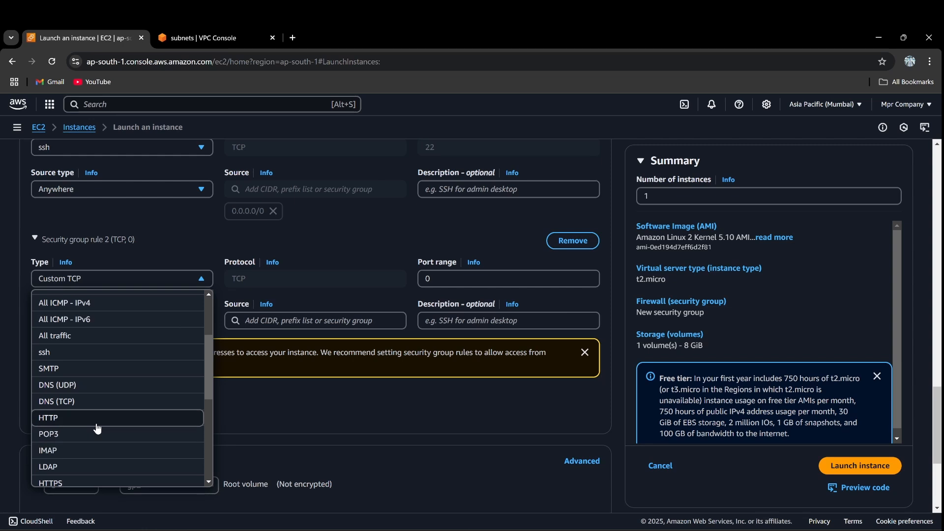
pyautogui.click(96, 426)
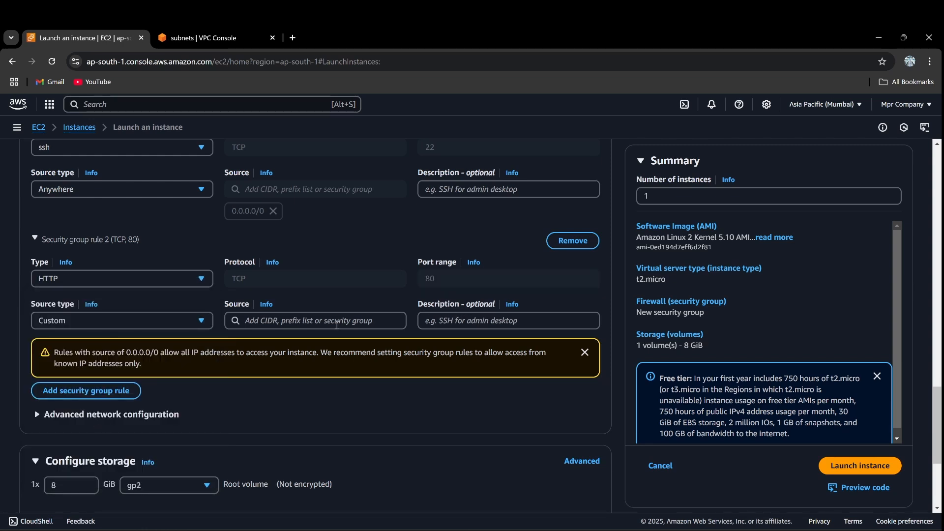
# - Try to set the HTTP rule's source to 0.0.0.0/0 and reselect its source type
pyautogui.click(316, 322)
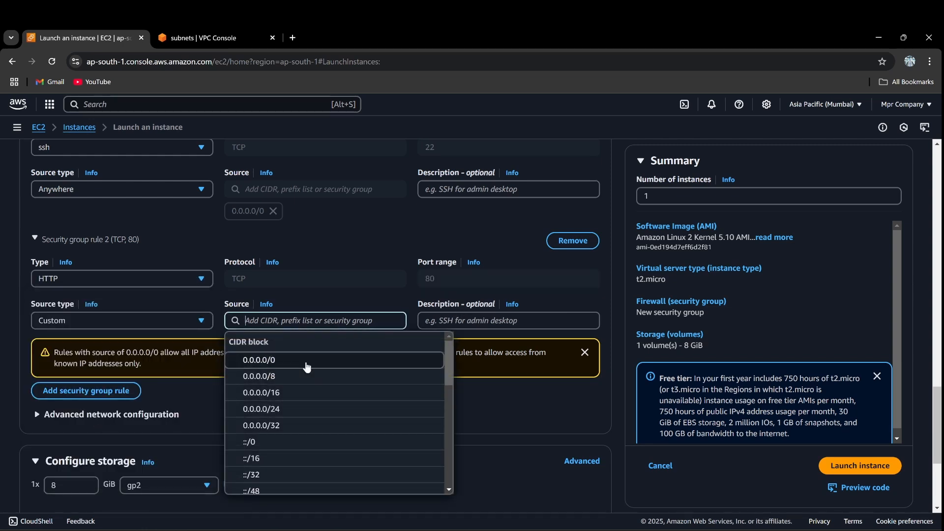
pyautogui.click(307, 364)
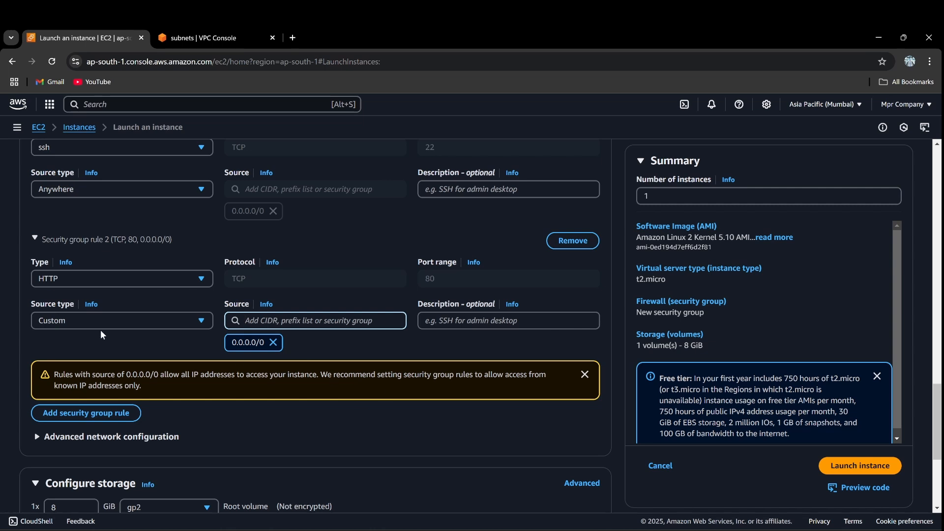
pyautogui.click(123, 324)
pyautogui.click(130, 359)
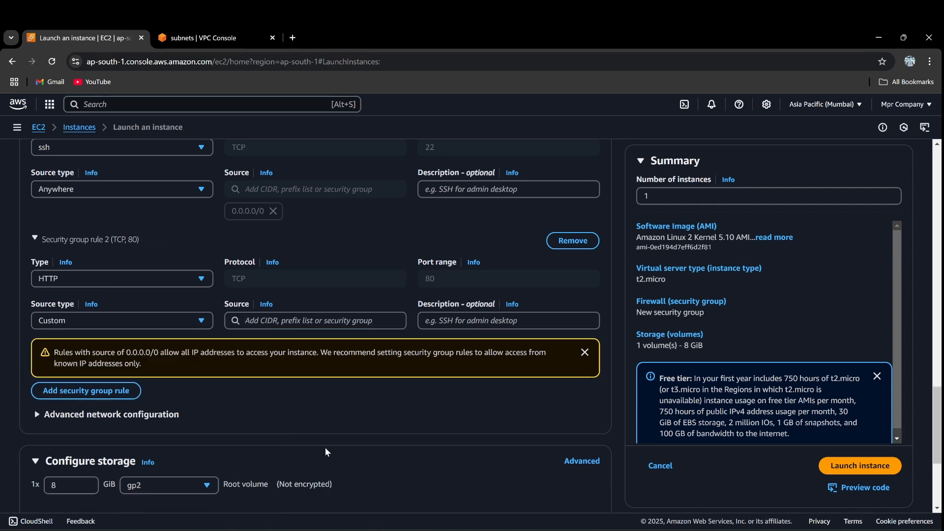
# - Add a third inbound rule of type HTTPS with source 0.0.0.0/0
pyautogui.click(116, 389)
pyautogui.click(139, 388)
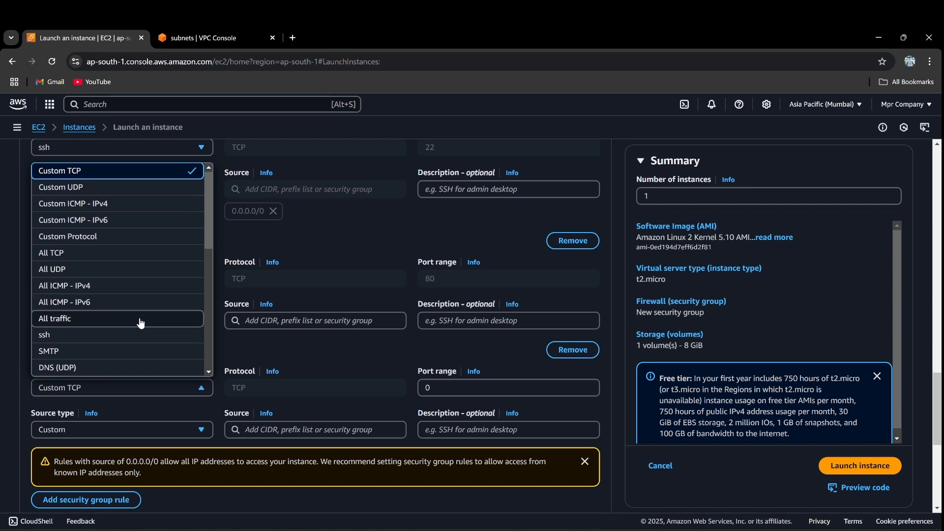
pyautogui.scroll(-2, 140, 322)
pyautogui.click(143, 364)
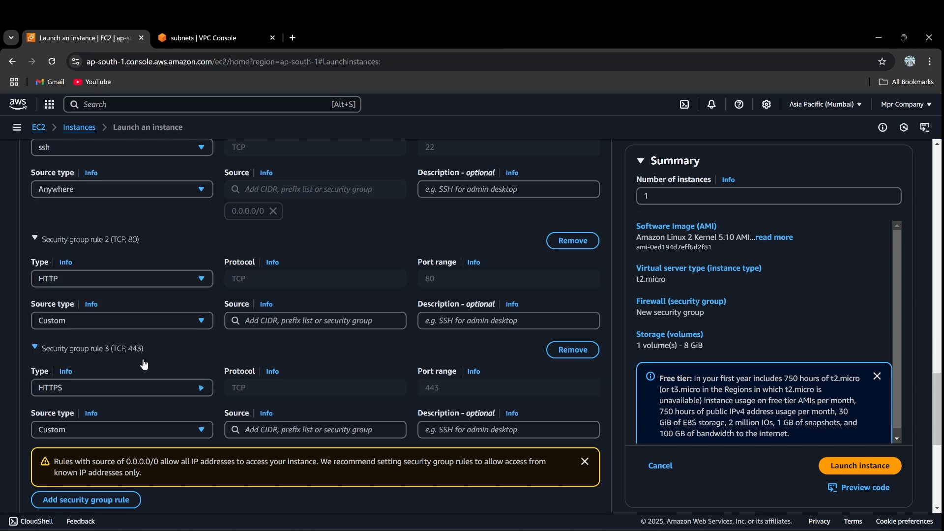
pyautogui.scroll(-2, 340, 379)
pyautogui.click(271, 318)
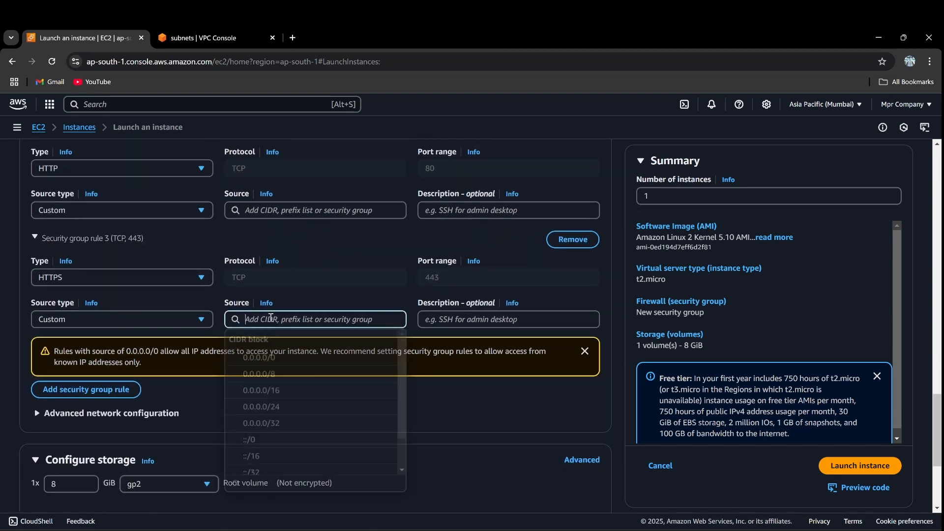
pyautogui.click(274, 355)
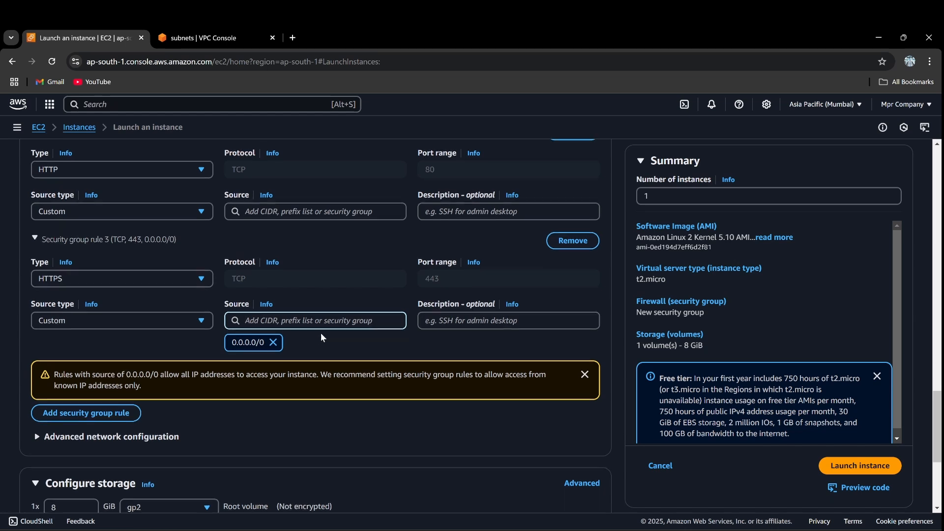
# - Set the source of the inbound HTTP rule to 0.0.0.0/0
pyautogui.scroll(5, 323, 332)
pyautogui.scroll(-2, 319, 388)
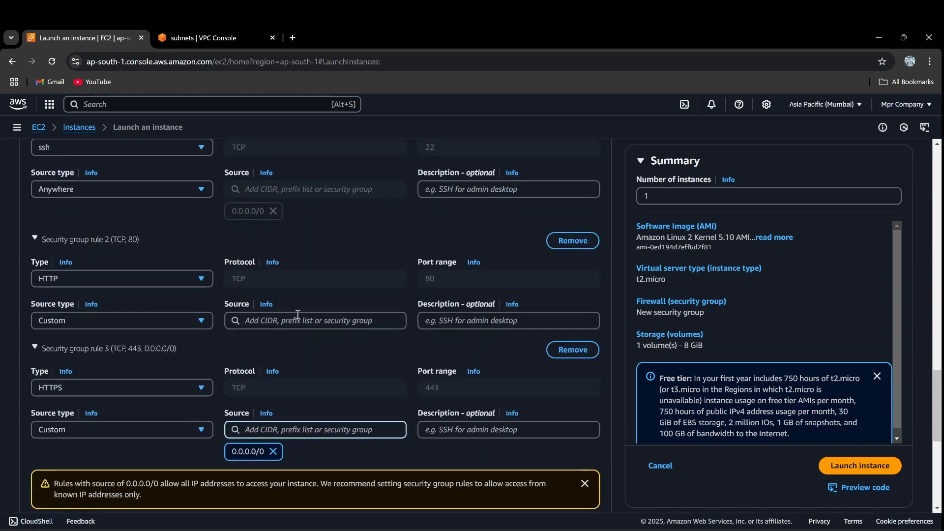
pyautogui.click(298, 320)
pyautogui.click(294, 357)
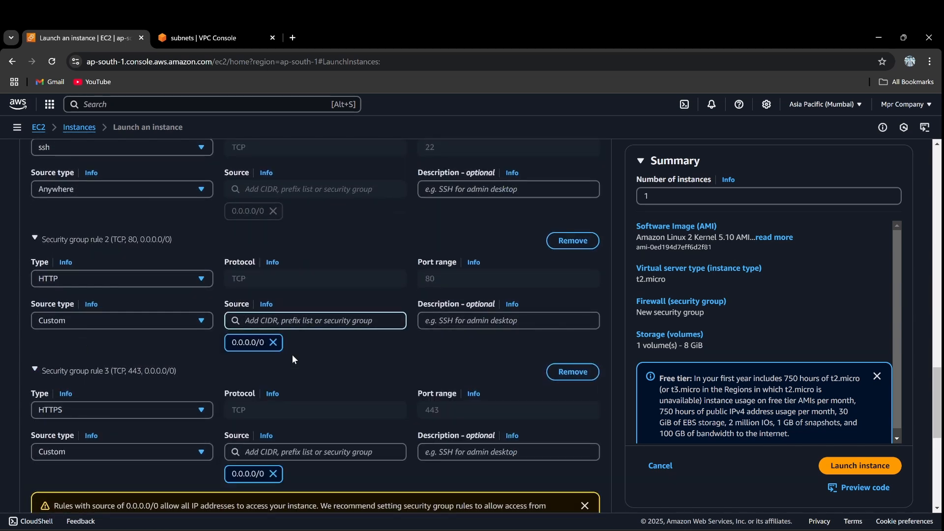
# - Review the security group settings, launch the pubins instance and go to the instances list
pyautogui.scroll(5, 352, 357)
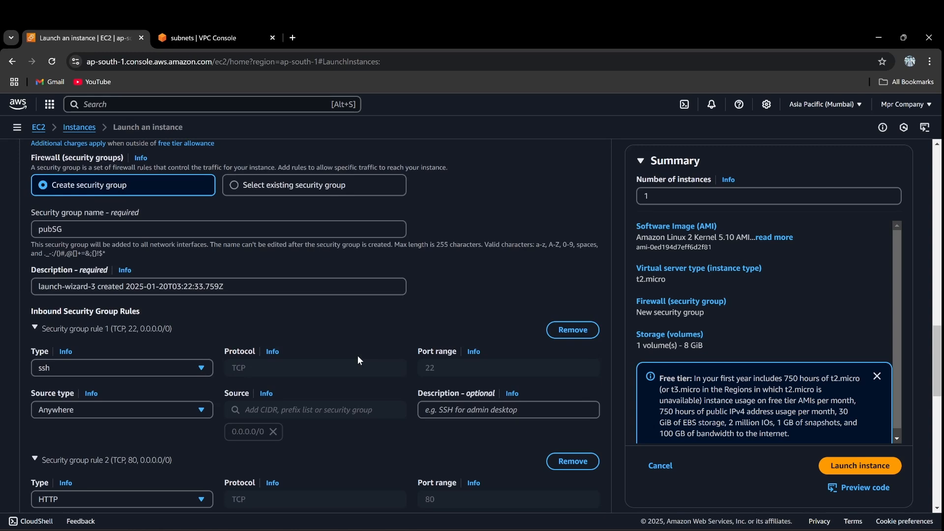
pyautogui.scroll(-10, 356, 353)
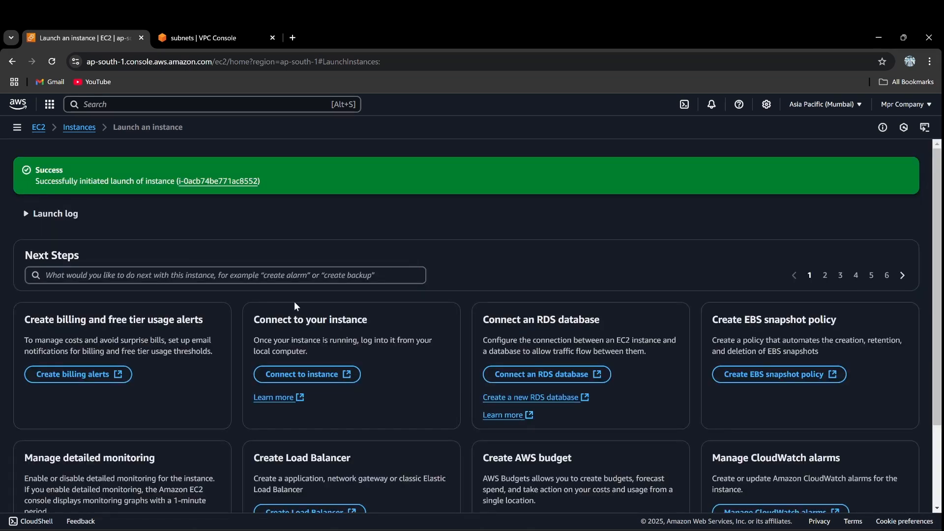
pyautogui.click(76, 127)
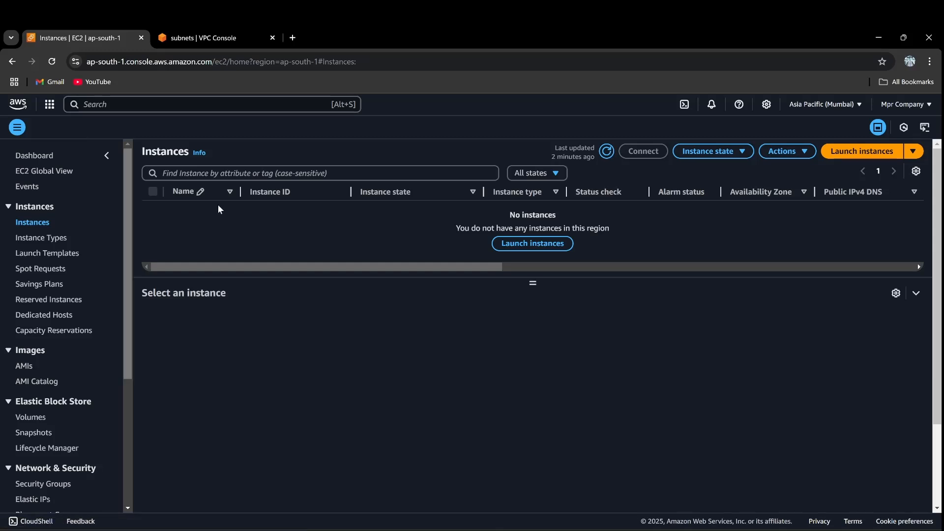
# - Refresh the instances list to check the state of pubins and select the instance to view its details
pyautogui.click(606, 152)
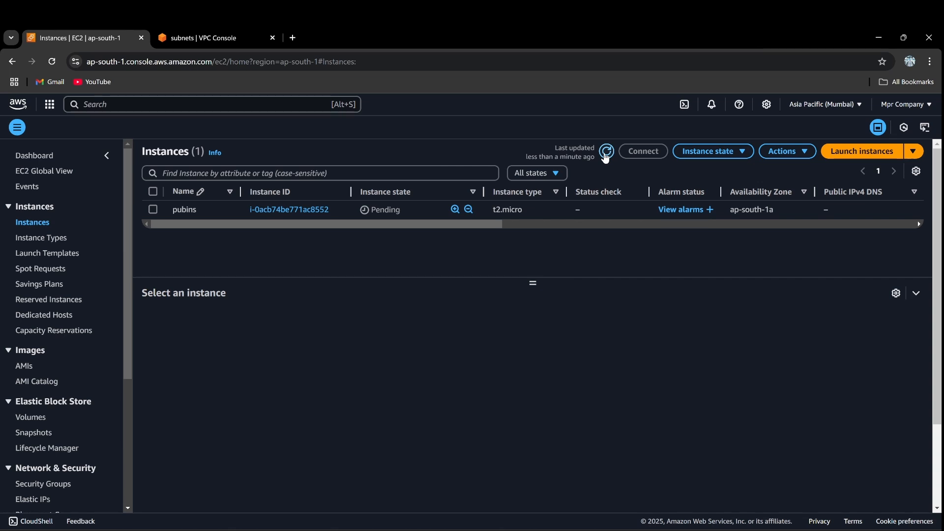
pyautogui.click(606, 153)
pyautogui.moveTo(402, 212); pyautogui.dragTo(366, 211)
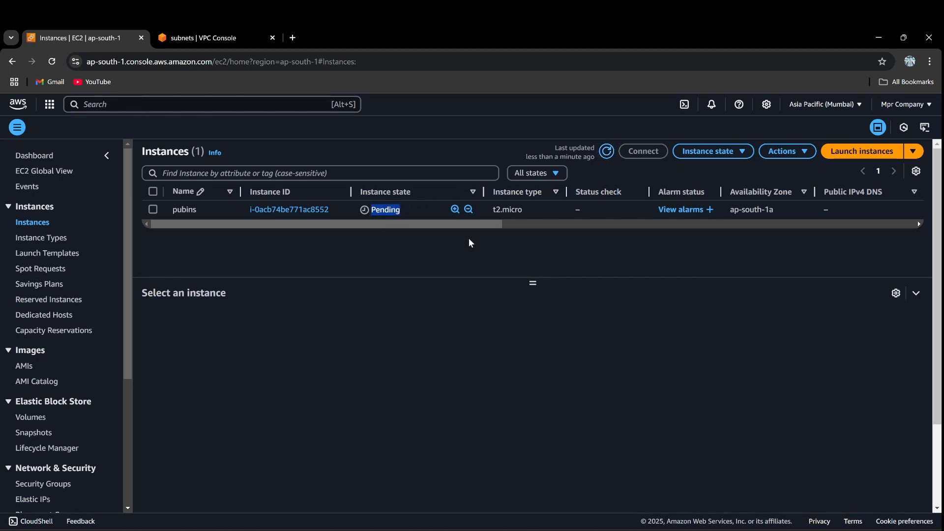
pyautogui.click(379, 212)
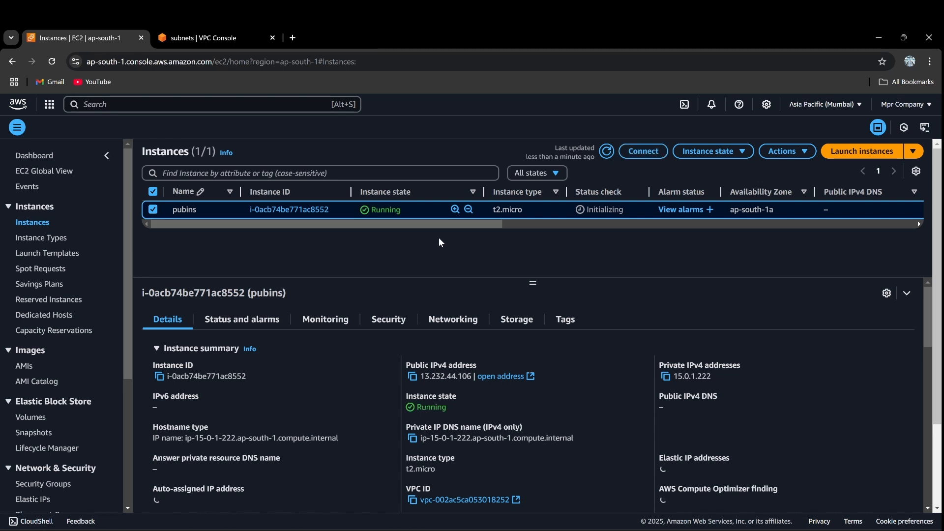
# - Try to connect to the pubins instance using EC2 Instance Connect with its public IPv4 address and the ec2-user username
pyautogui.click(641, 153)
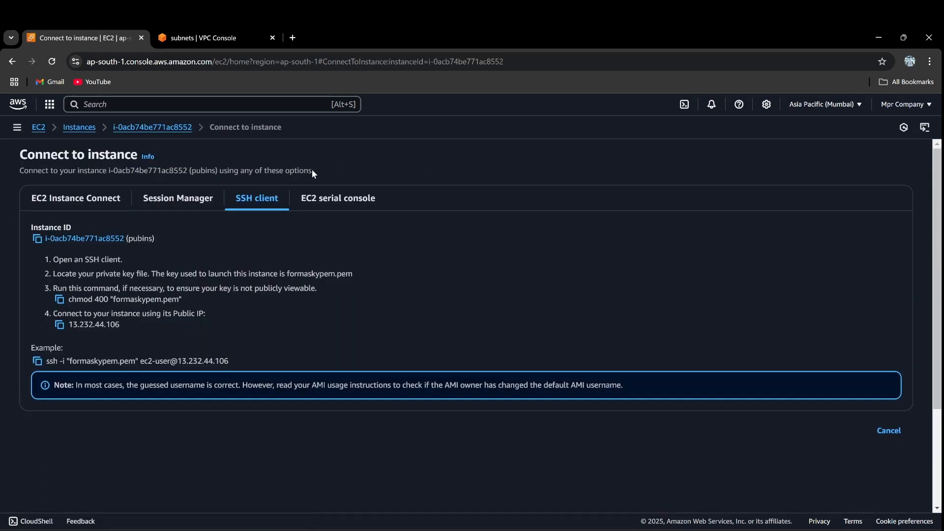
pyautogui.click(105, 198)
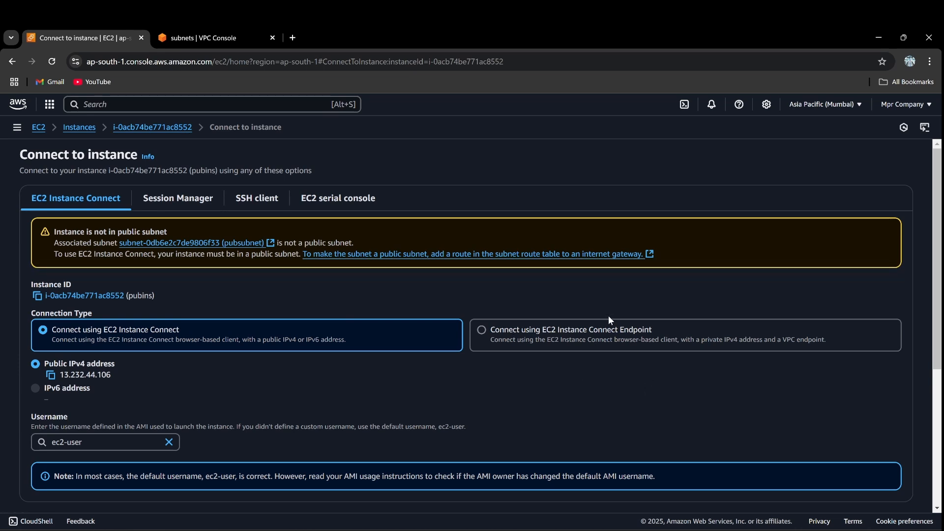
pyautogui.scroll(-3, 609, 320)
pyautogui.click(886, 357)
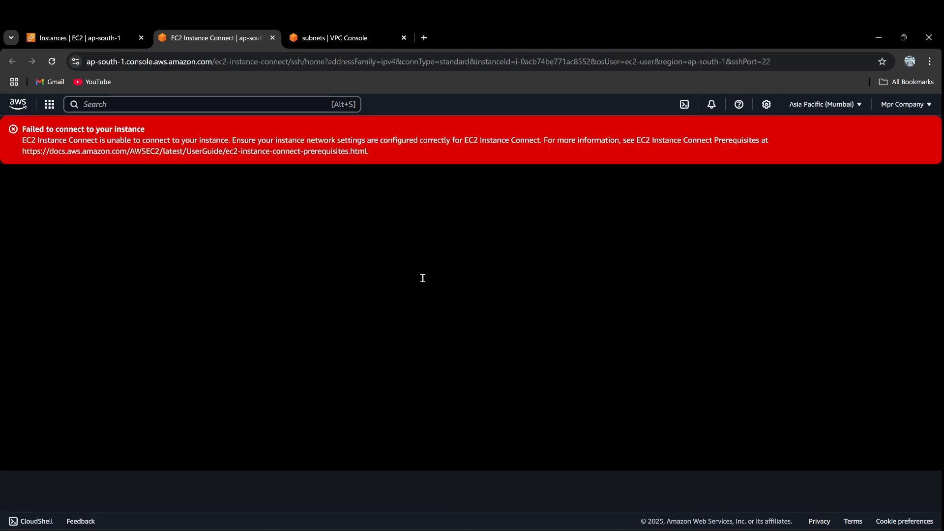
# - Switch to the VPC console and examine the resource map of myVPC for its route tables and network connections
pyautogui.click(353, 37)
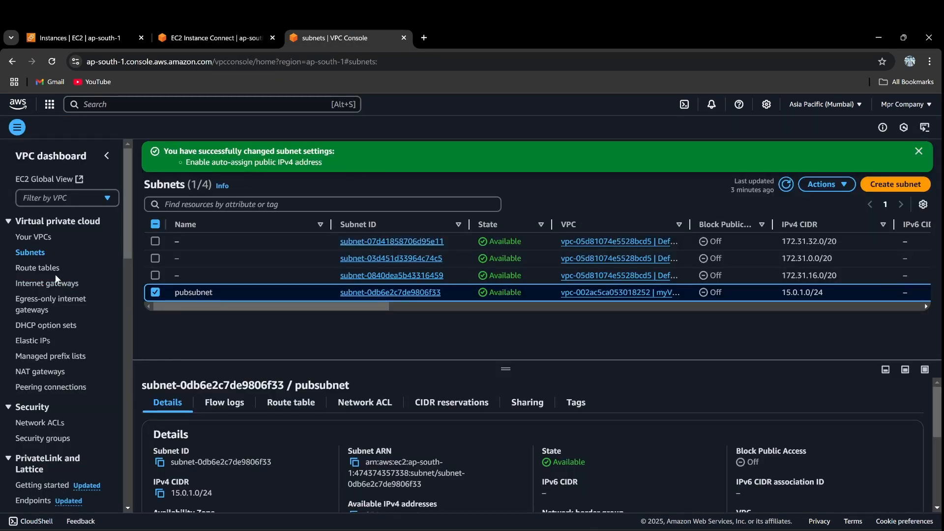
pyautogui.click(25, 238)
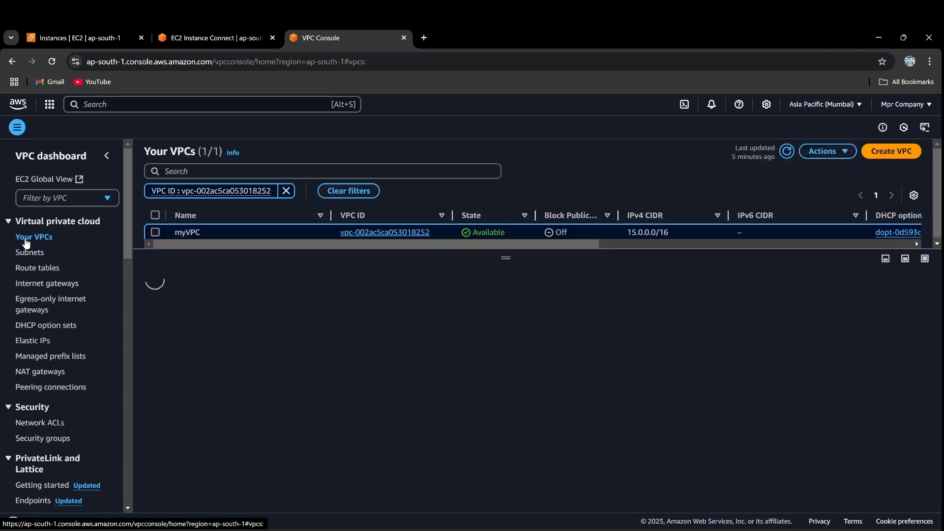
pyautogui.click(232, 298)
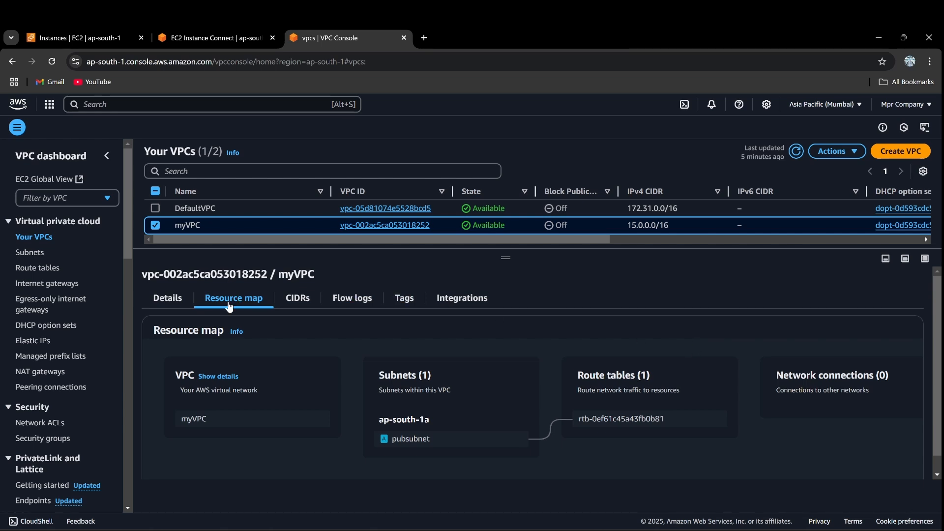
# - Create an internet gateway with the name tag IGW
pyautogui.click(62, 284)
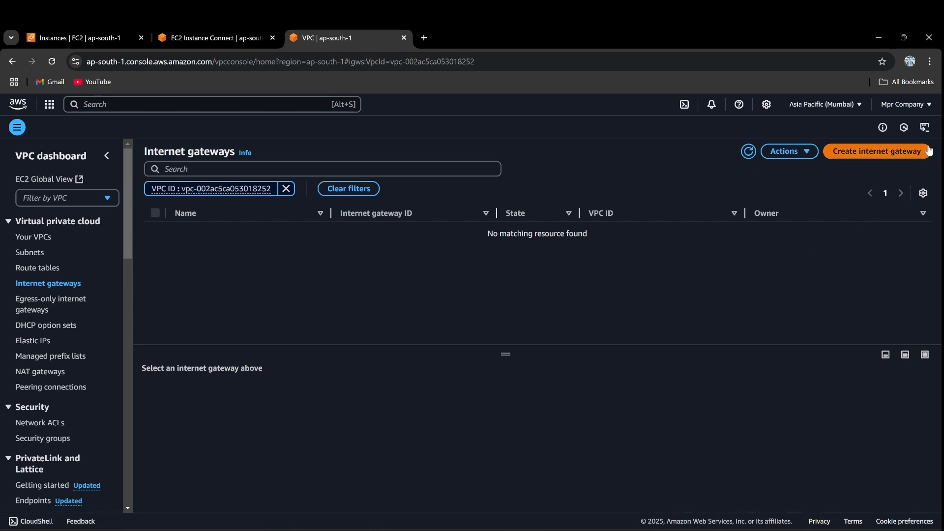
pyautogui.click(902, 153)
pyautogui.click(395, 237)
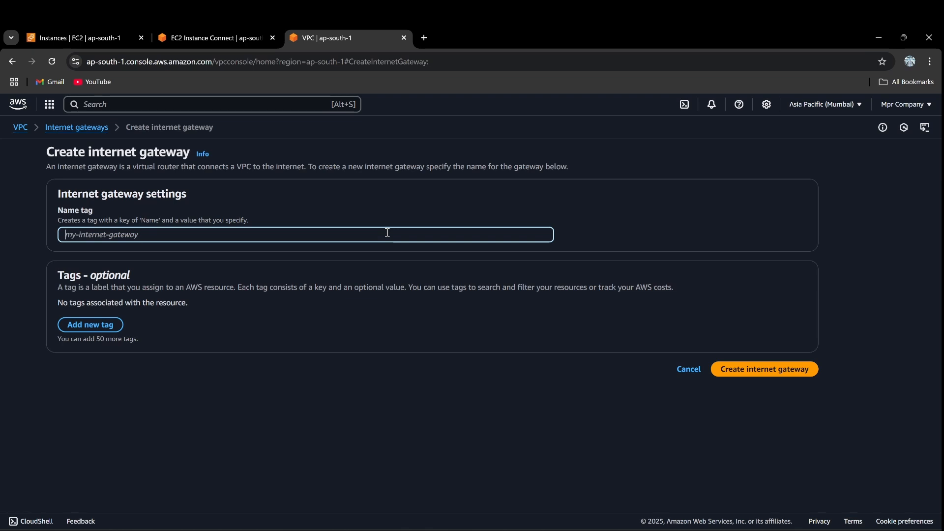
pyautogui.write('IGW')
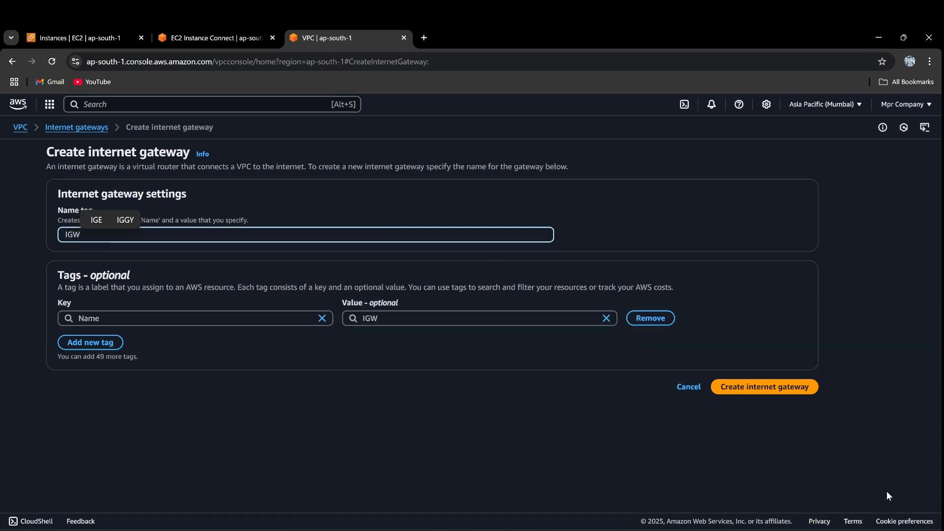
pyautogui.click(753, 386)
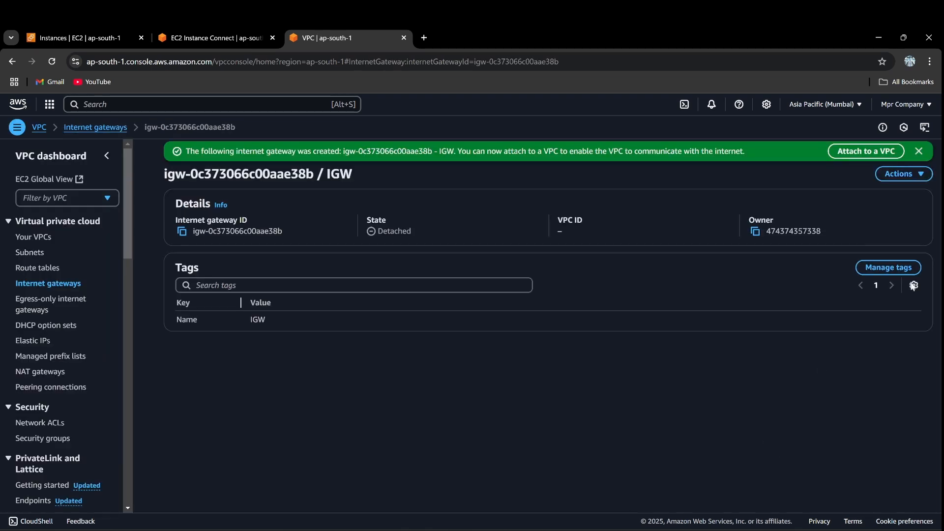
# - Attach the IGW internet gateway to myVPC and check the VPC's resource map
pyautogui.click(858, 152)
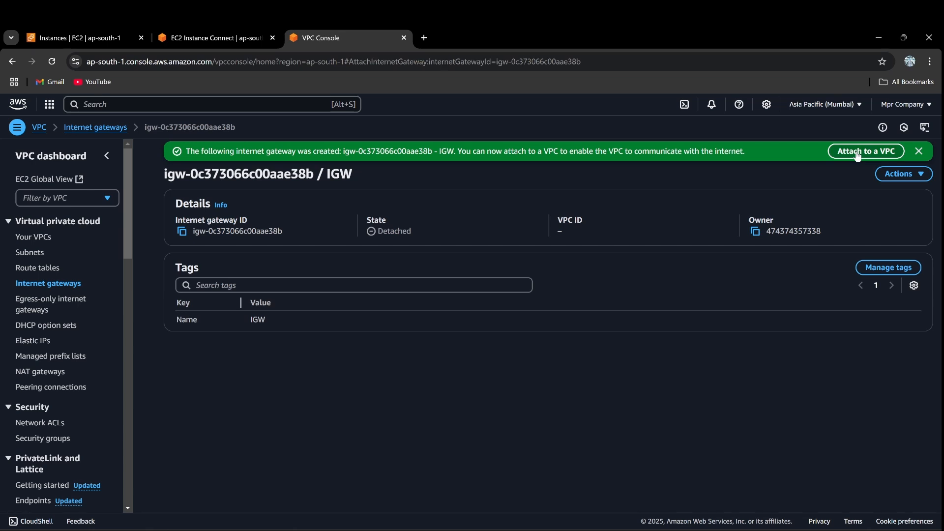
pyautogui.click(368, 256)
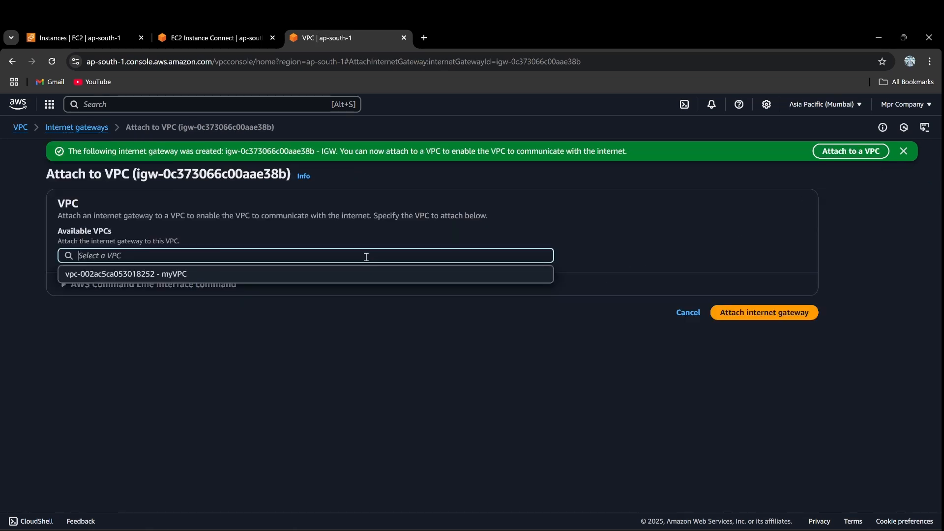
pyautogui.click(372, 275)
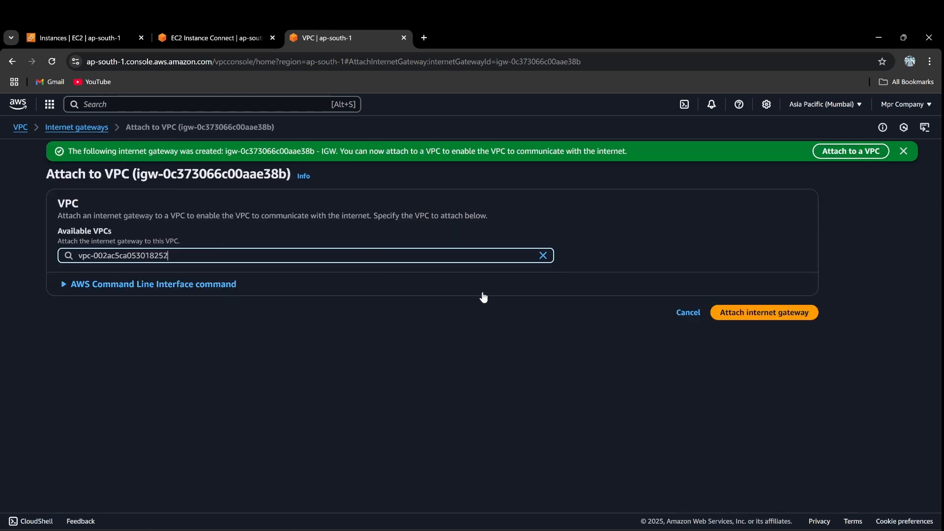
pyautogui.click(750, 313)
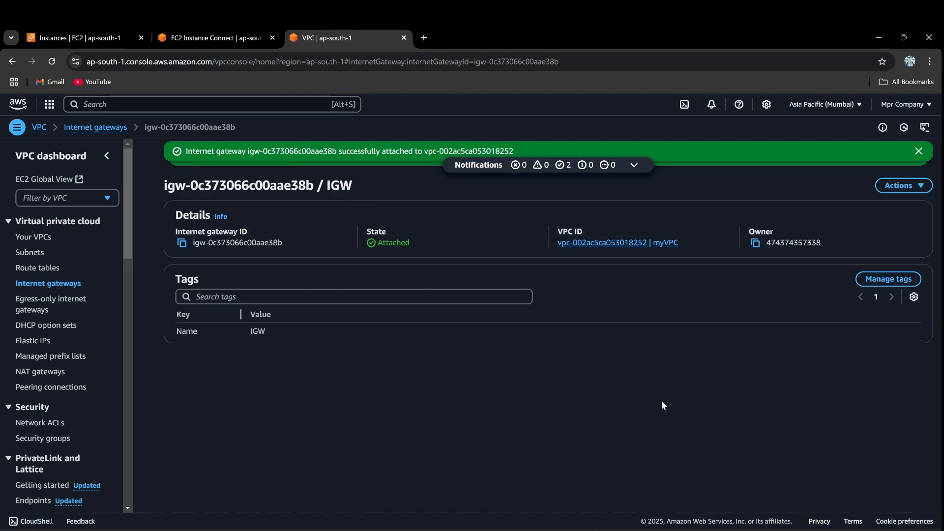
pyautogui.click(917, 151)
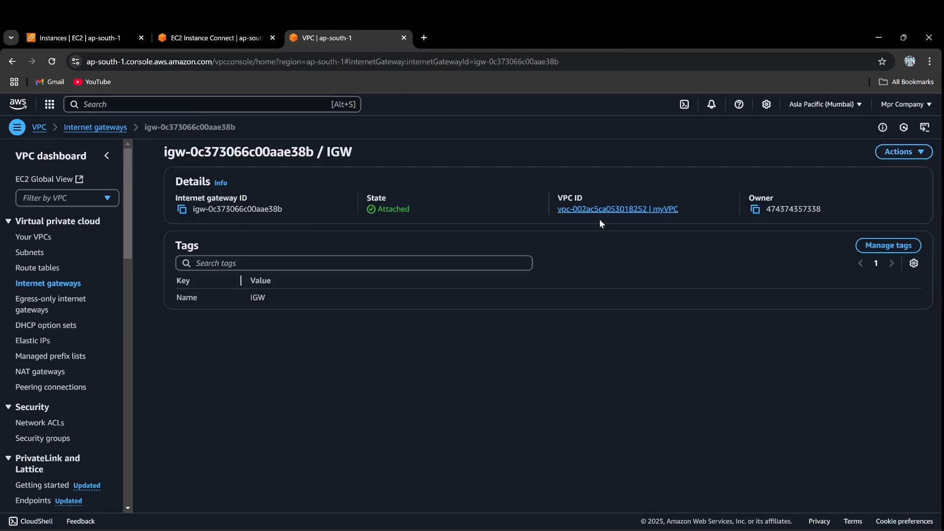
pyautogui.click(25, 238)
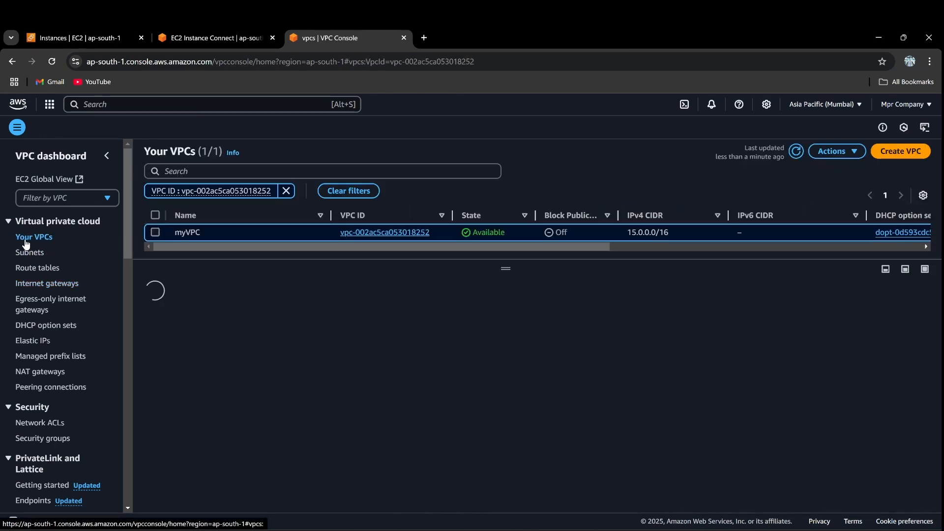
pyautogui.click(227, 309)
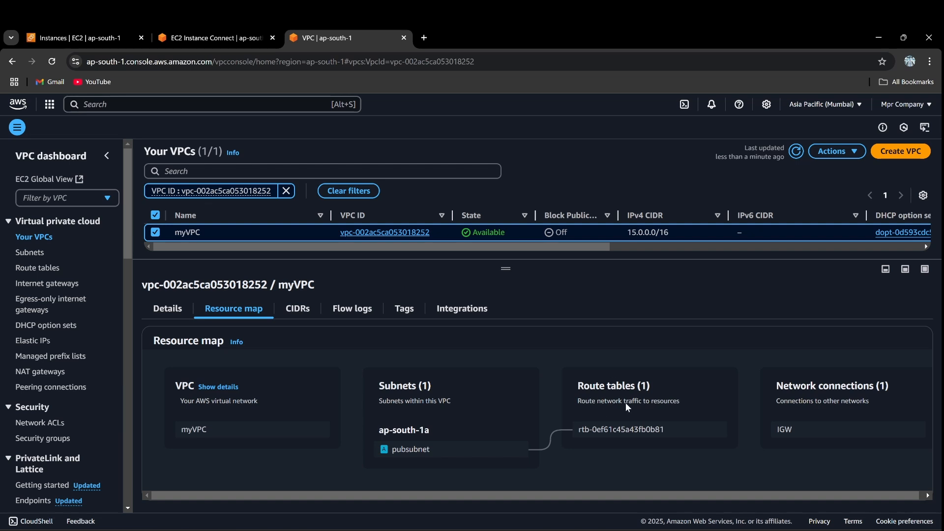
# - Create a route table named pub in myVPC
pyautogui.click(37, 273)
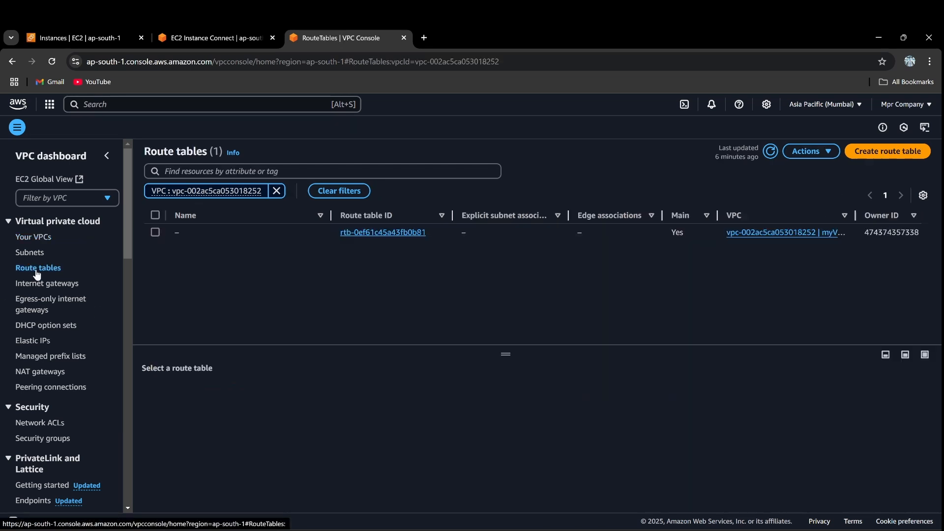
pyautogui.click(886, 152)
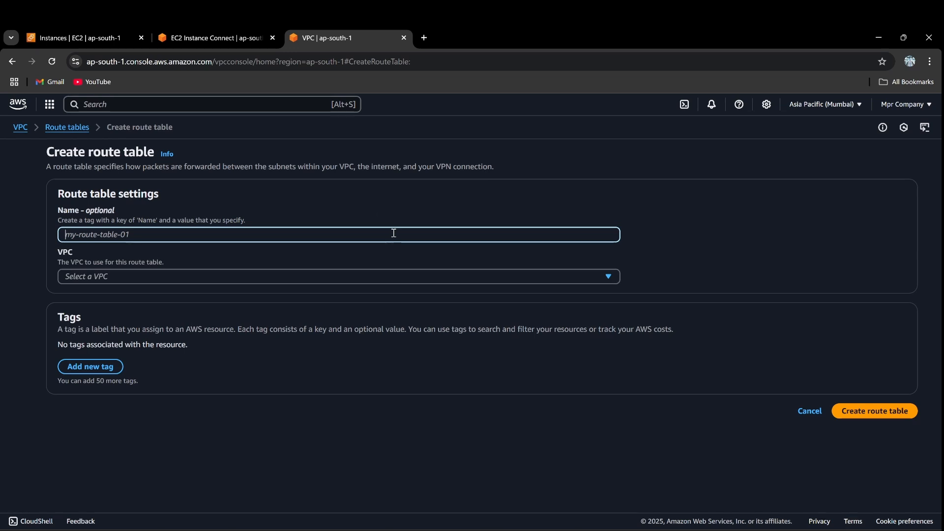
pyautogui.write('PUB')
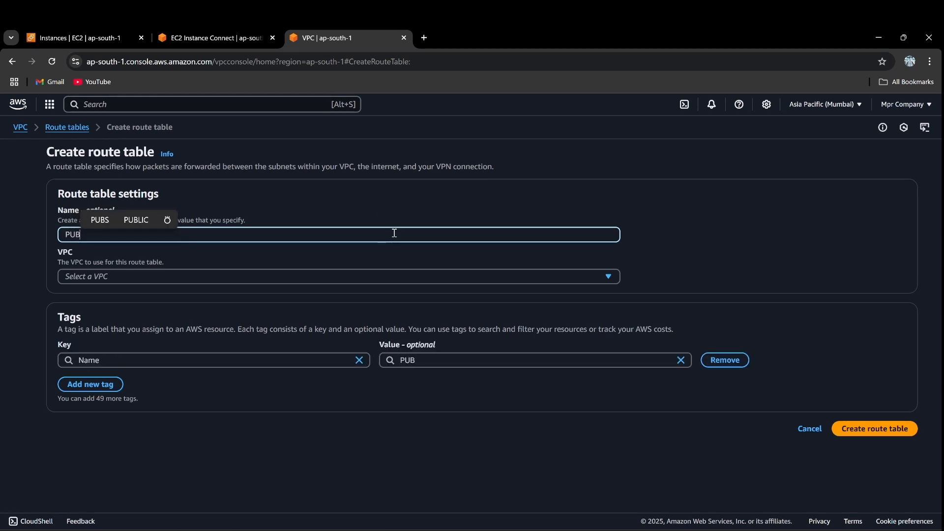
pyautogui.press('BackSpace')
pyautogui.press('BackSpace')
pyautogui.press('BackSpace')
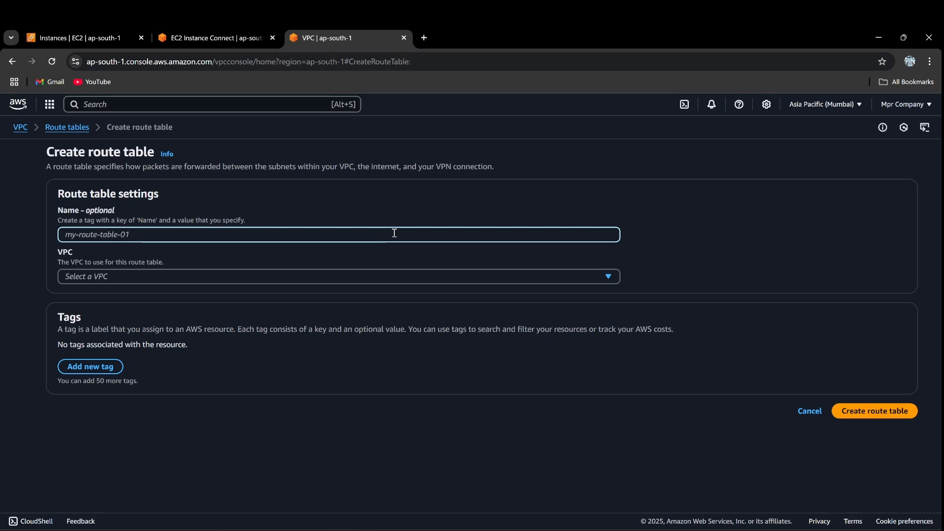
pyautogui.write('pub')
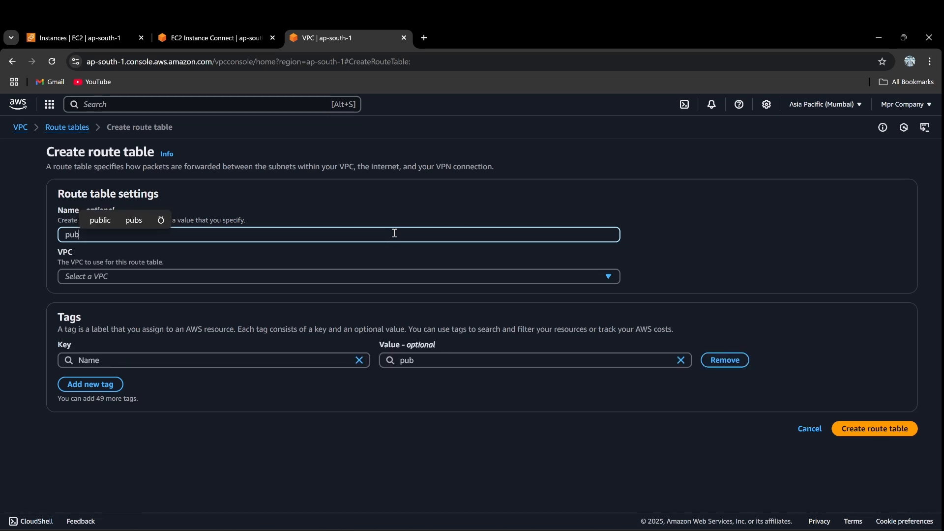
pyautogui.click(444, 276)
pyautogui.click(413, 327)
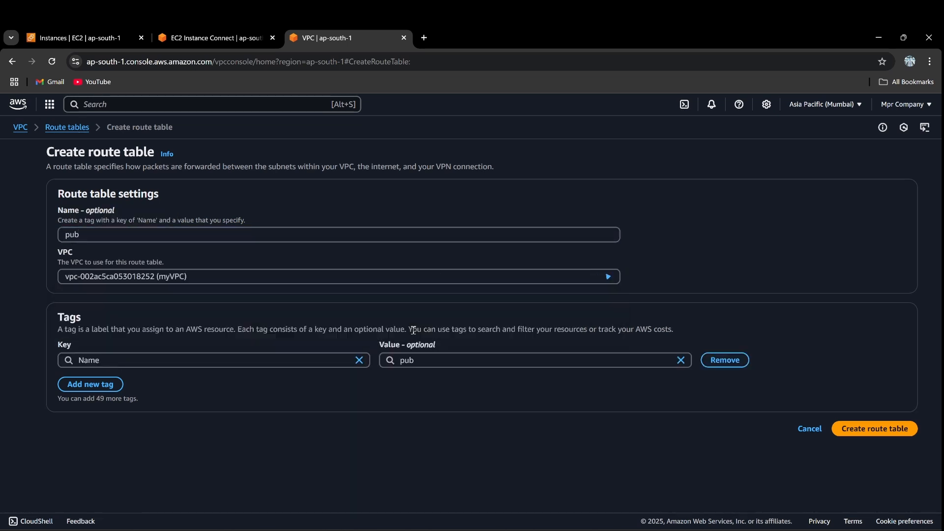
pyautogui.click(874, 429)
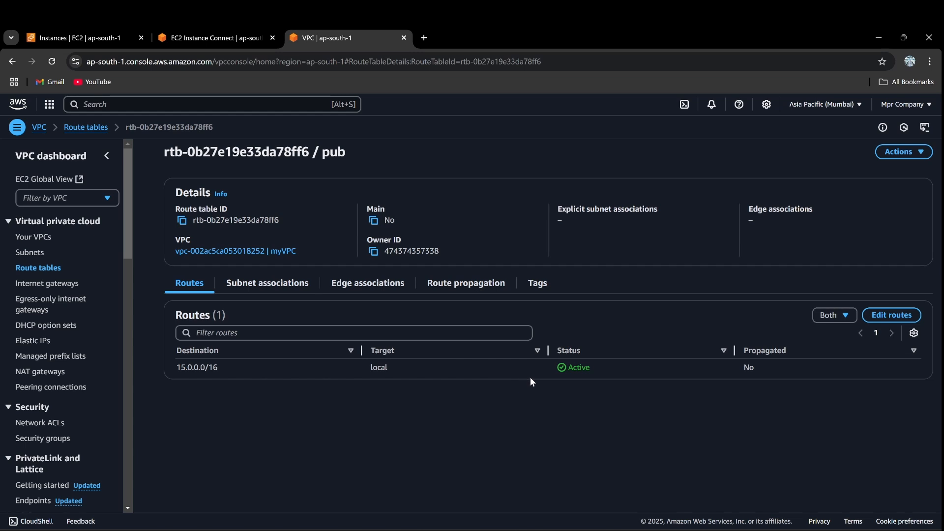
# - Add a route to the pub route table with destination 0.0.0.0/0 and the IGW internet gateway as target, and save it
pyautogui.click(895, 313)
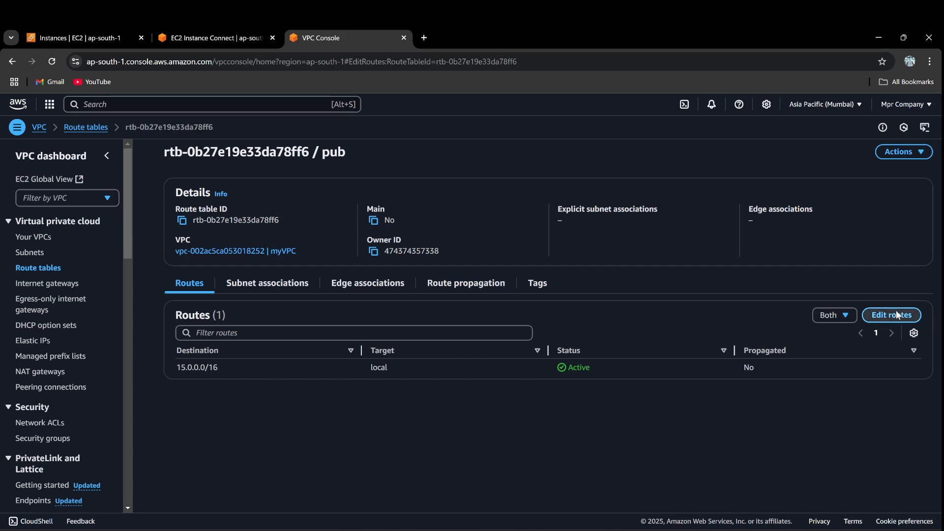
pyautogui.click(88, 251)
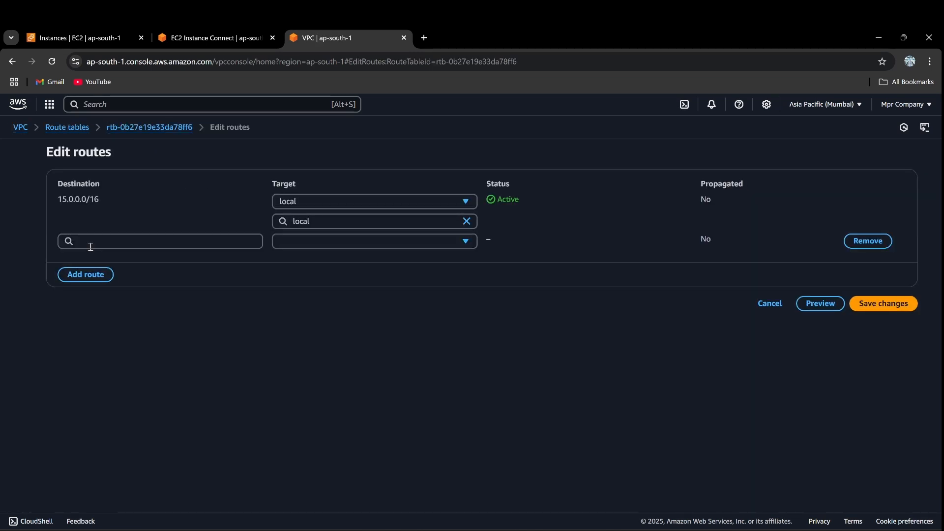
pyautogui.click(117, 246)
pyautogui.scroll(-5, 158, 313)
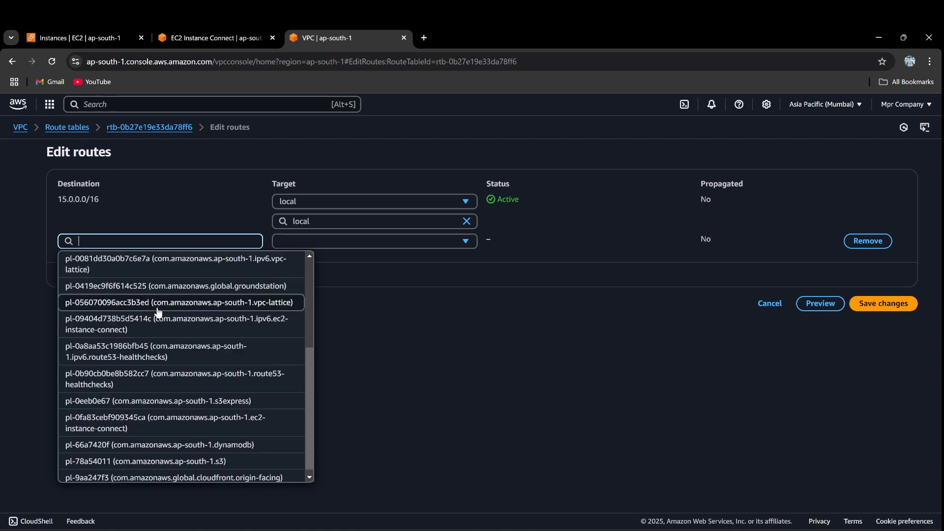
pyautogui.scroll(5, 158, 313)
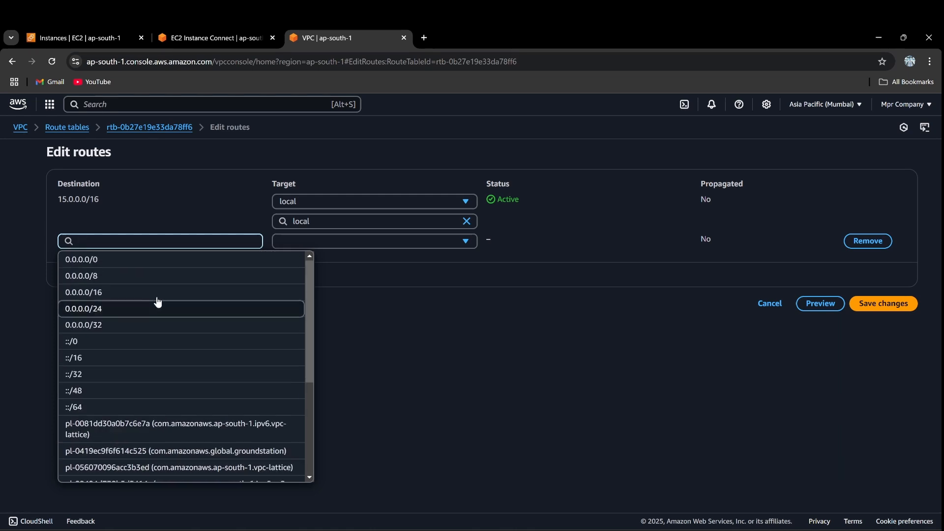
pyautogui.click(160, 268)
pyautogui.click(373, 244)
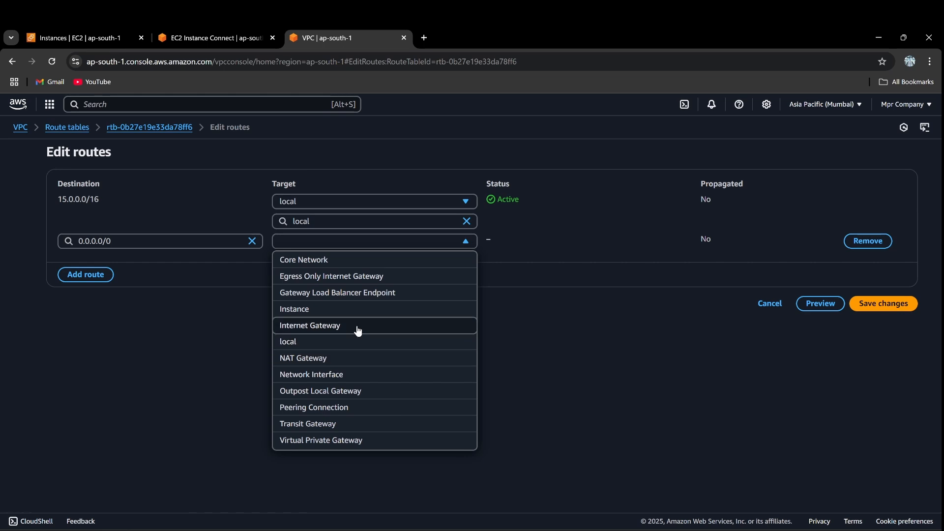
pyautogui.click(357, 326)
pyautogui.click(353, 263)
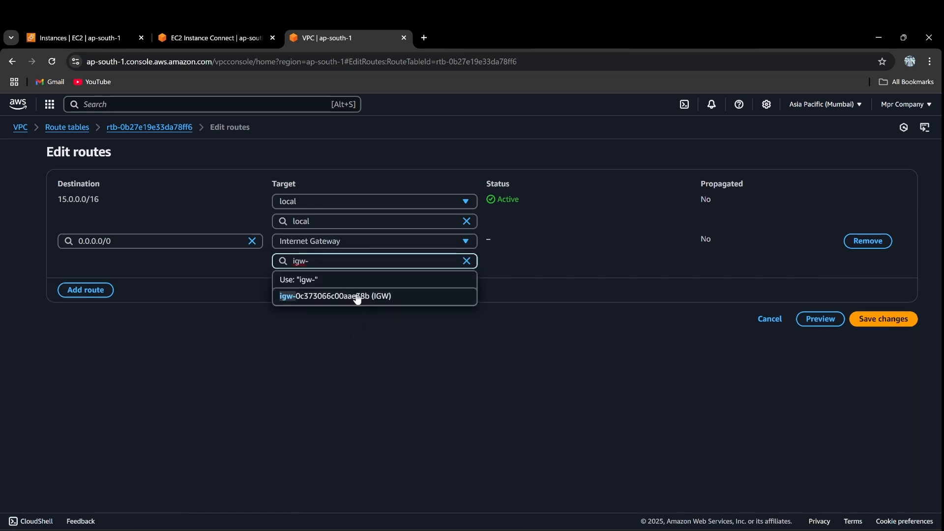
pyautogui.click(356, 296)
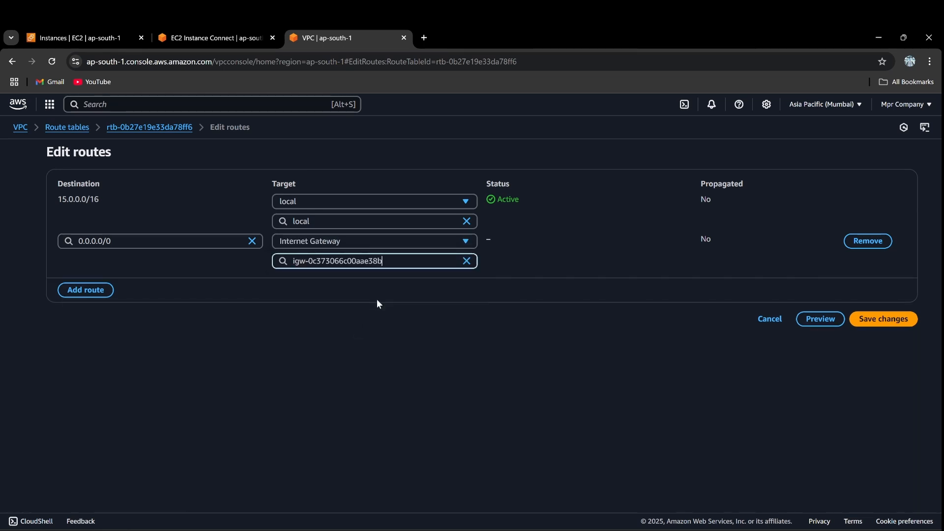
pyautogui.click(872, 319)
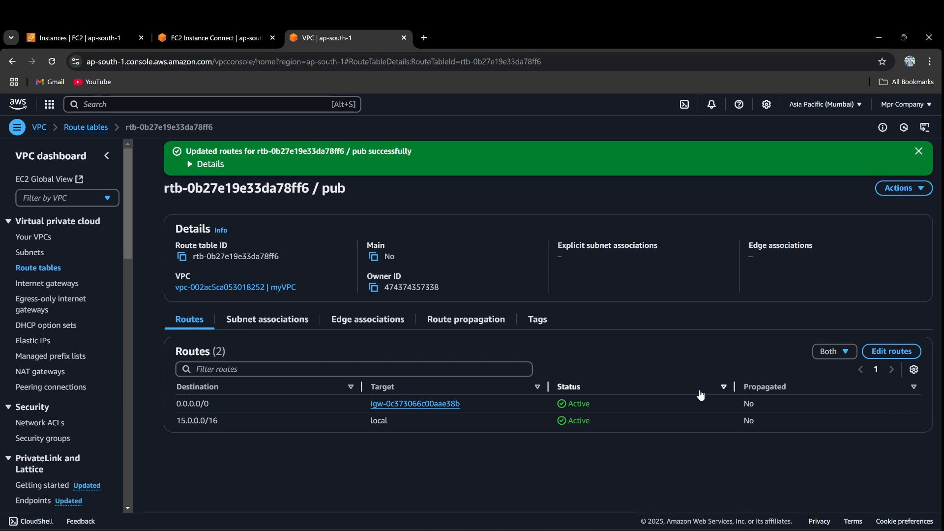
pyautogui.click(918, 153)
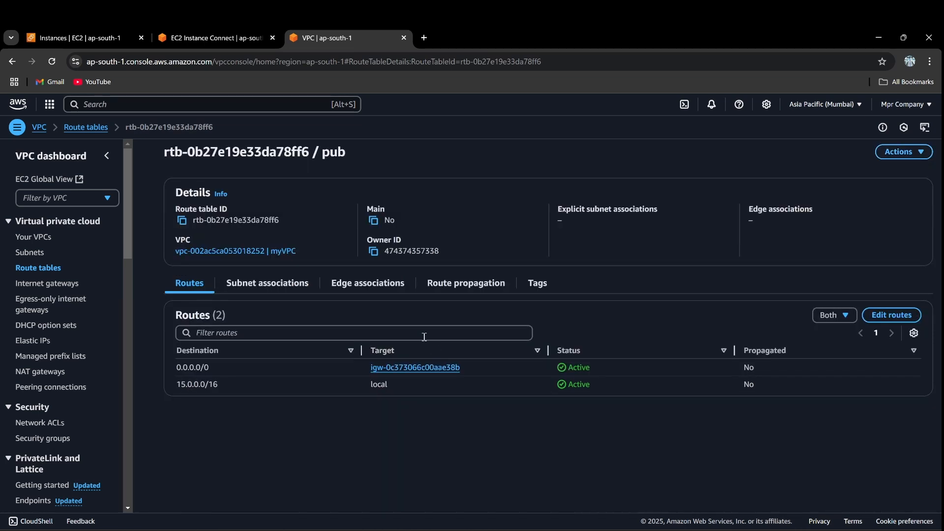
# - Examine the resource map of myVPC for pubsubnet's route table connection and open the subnets list
pyautogui.click(44, 240)
pyautogui.click(241, 314)
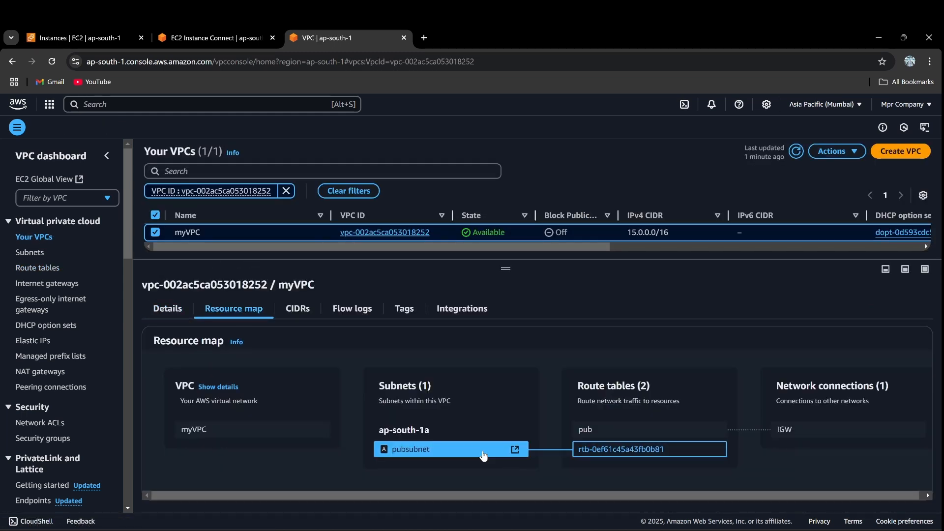
pyautogui.click(34, 255)
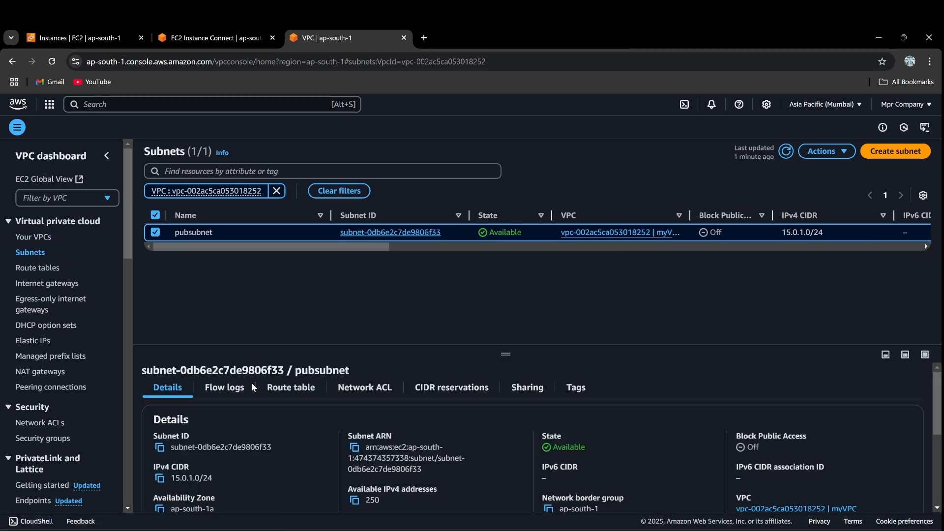
# - Associate pubsubnet with the pub route table, save it, and check the connections in myVPC's resource map
pyautogui.click(312, 396)
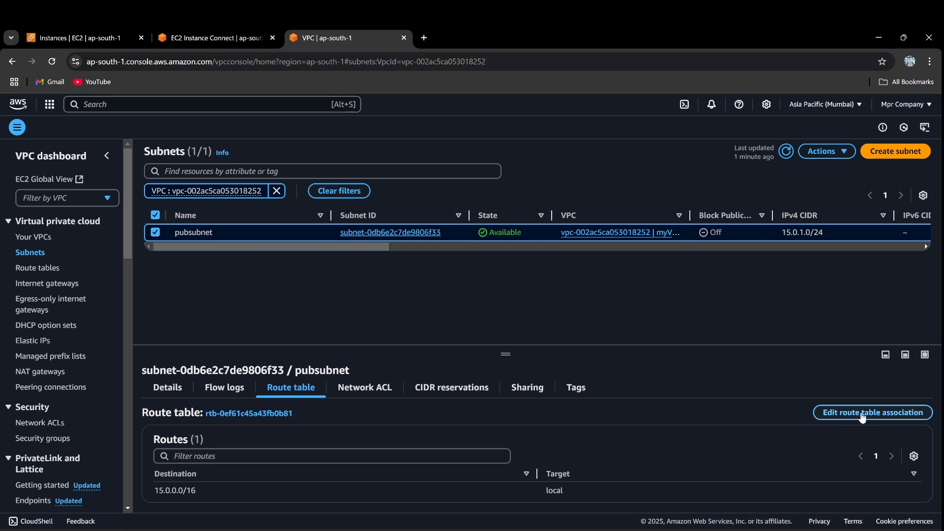
pyautogui.click(862, 413)
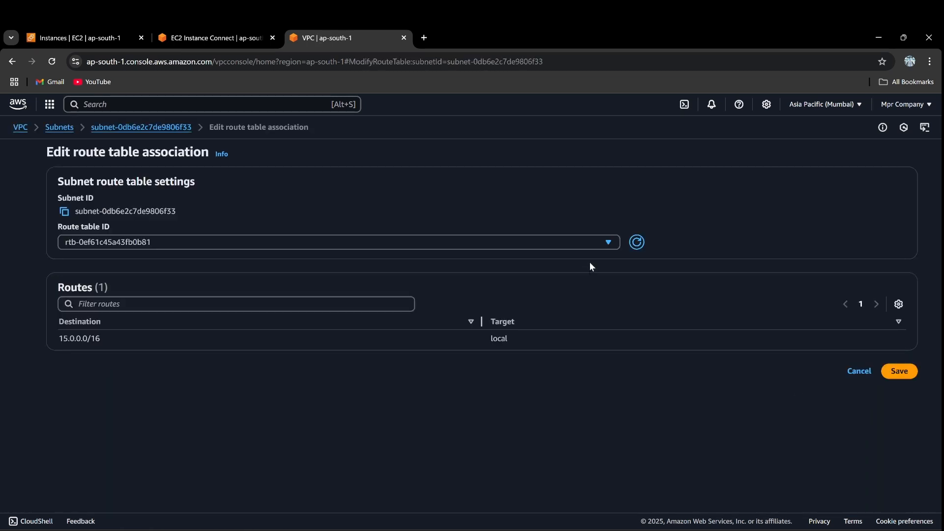
pyautogui.click(580, 241)
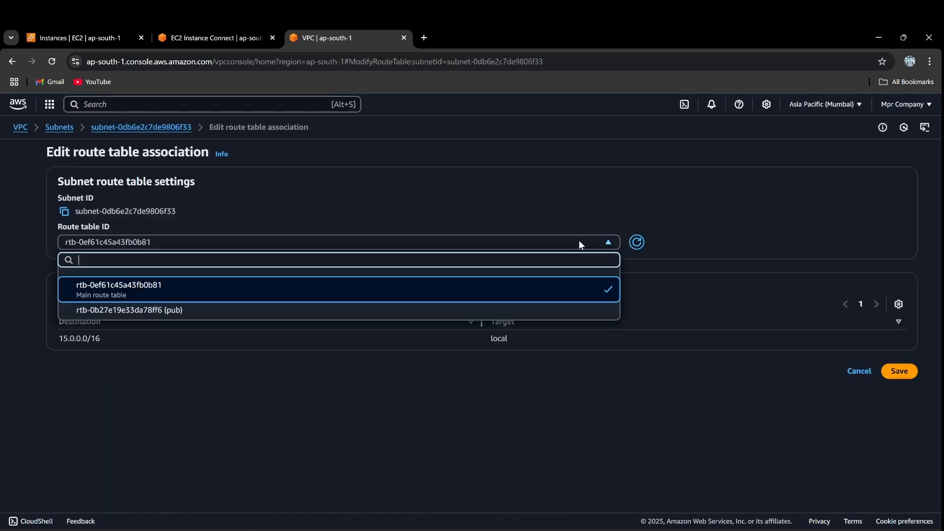
pyautogui.click(500, 311)
pyautogui.click(913, 390)
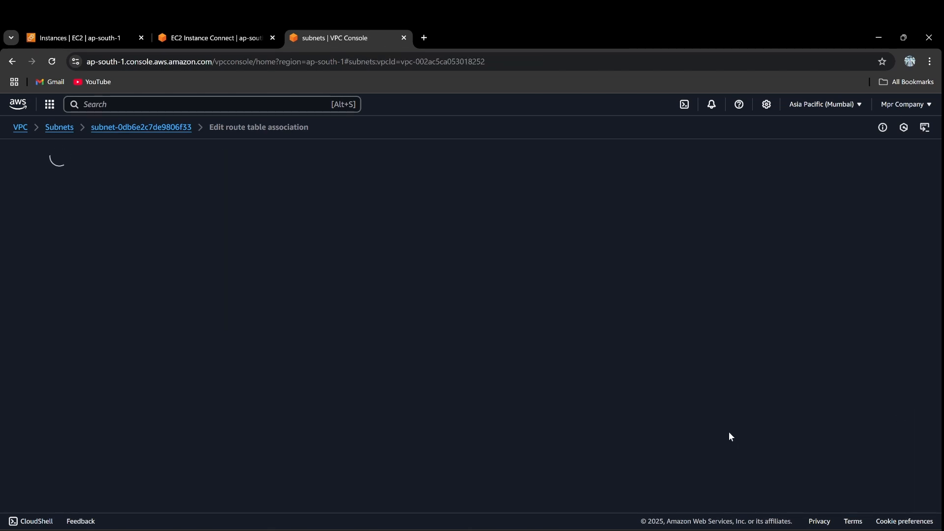
pyautogui.click(27, 239)
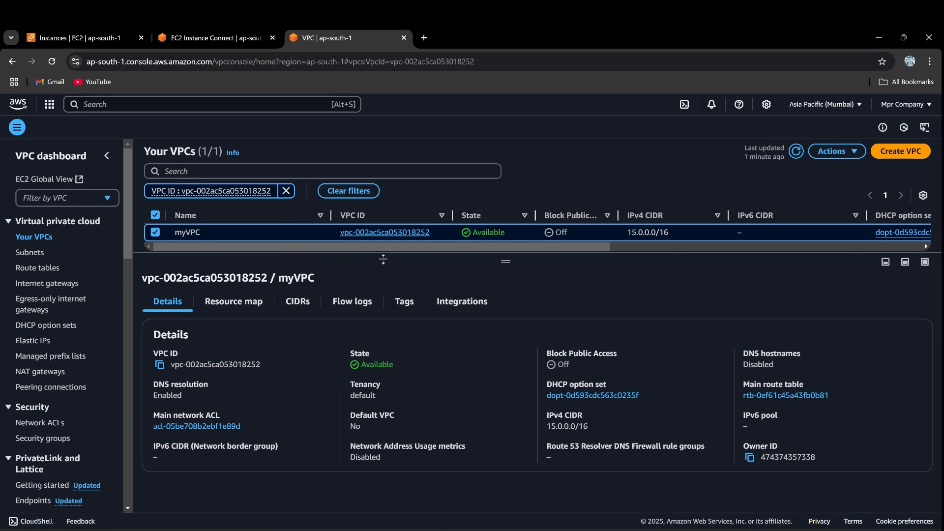
pyautogui.click(240, 302)
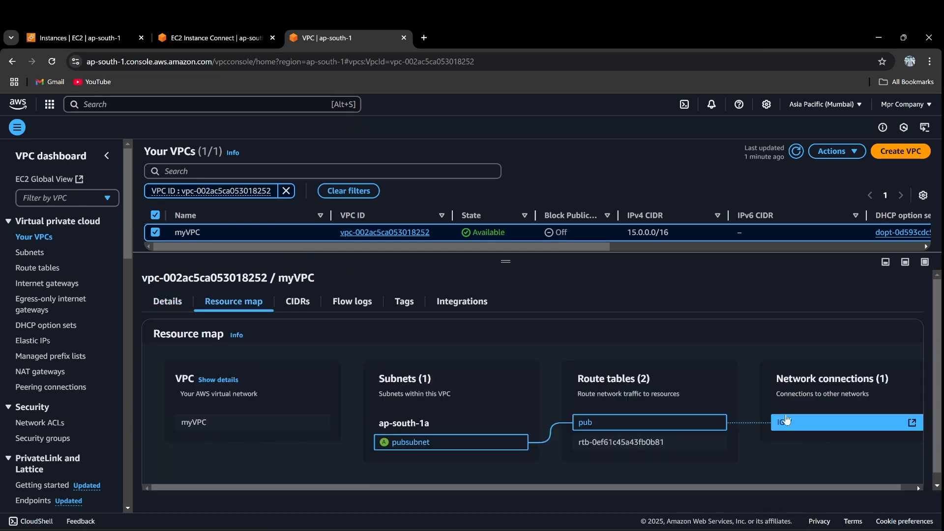
# - Close the old EC2 Instance Connect session and connect to the pubins instance again using EC2 Instance Connect with its public IPv4 address
pyautogui.click(236, 38)
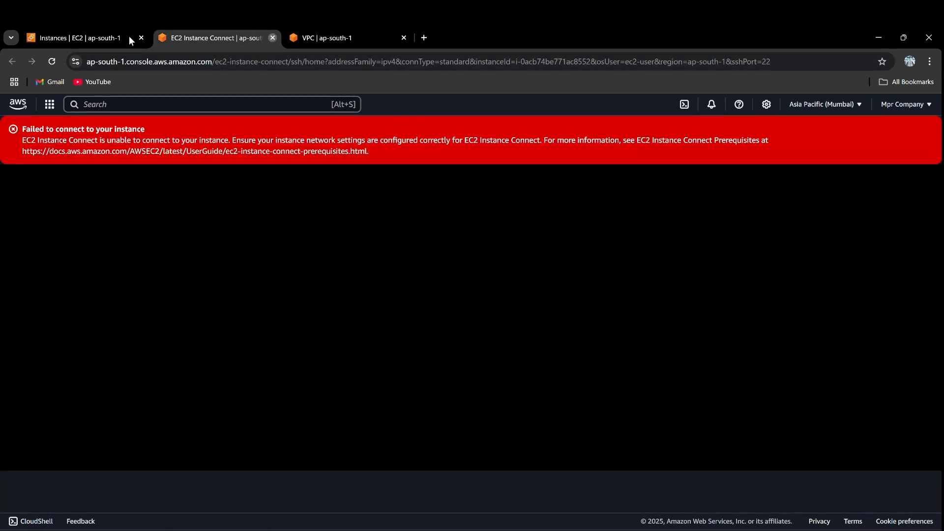
pyautogui.hotkey('ctrl', 'w')
pyautogui.click(108, 39)
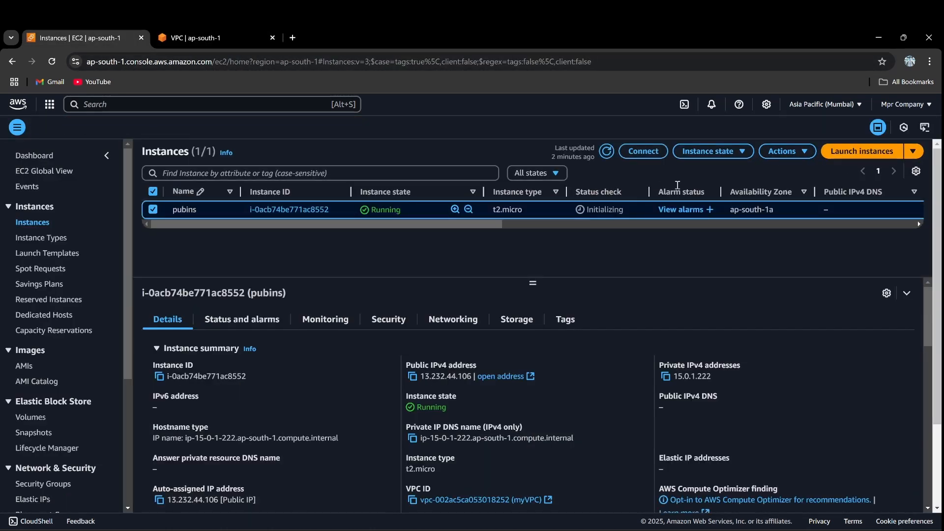
pyautogui.click(637, 152)
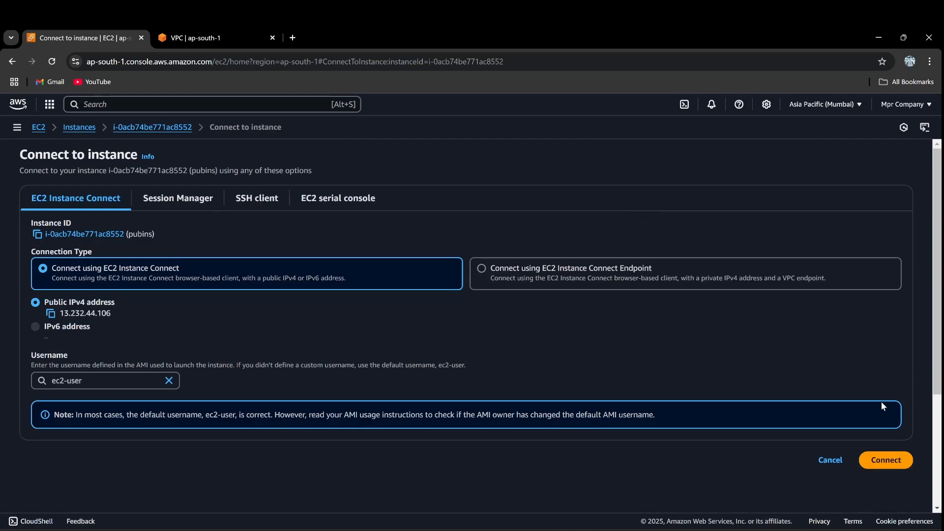
pyautogui.click(885, 459)
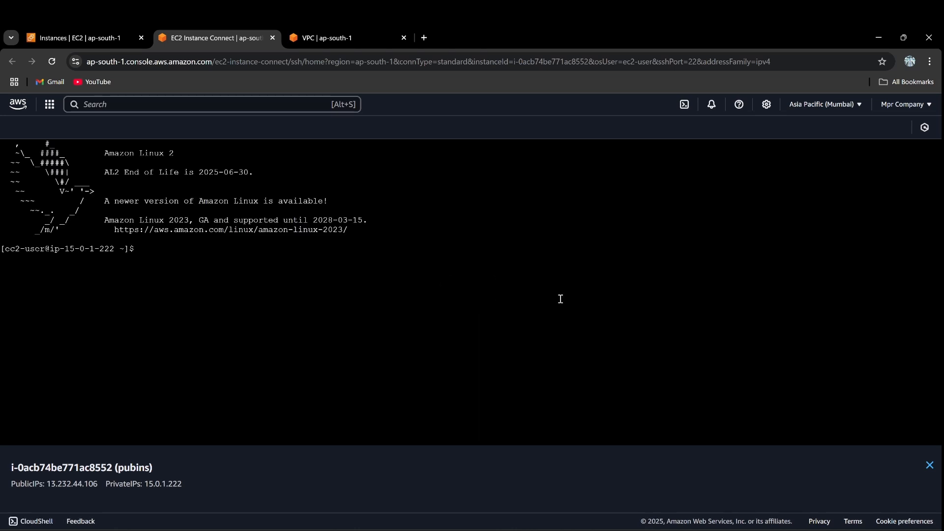
pyautogui.click(929, 465)
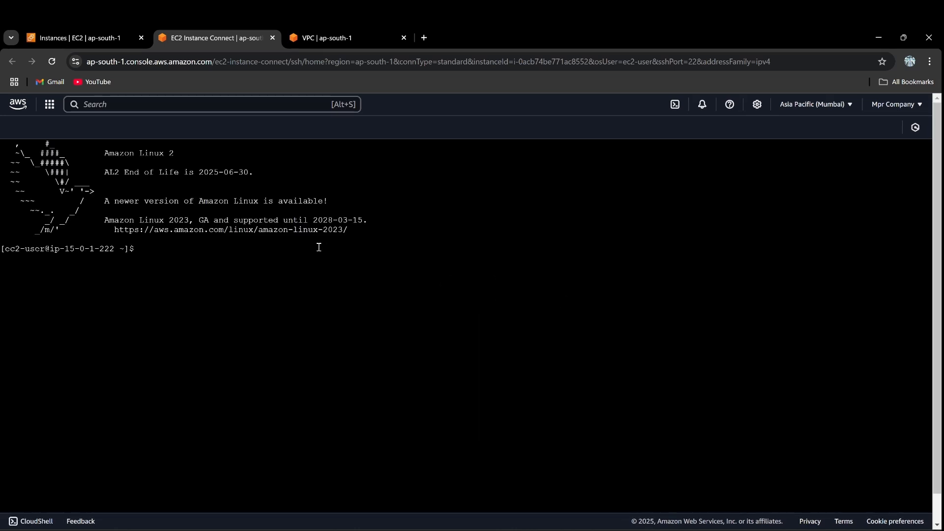
# - Switch to the root user in the pubins terminal with sudo -i and clear the terminal
pyautogui.click(319, 251)
pyautogui.write('clear')
pyautogui.press('Return')
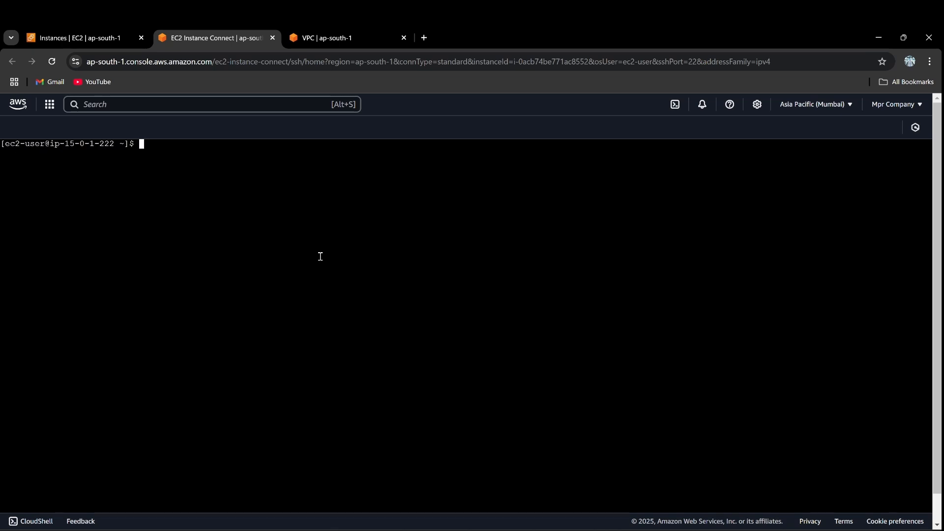
pyautogui.write('sudo -i')
pyautogui.press('Return')
pyautogui.write('clear')
pyautogui.press('Return')
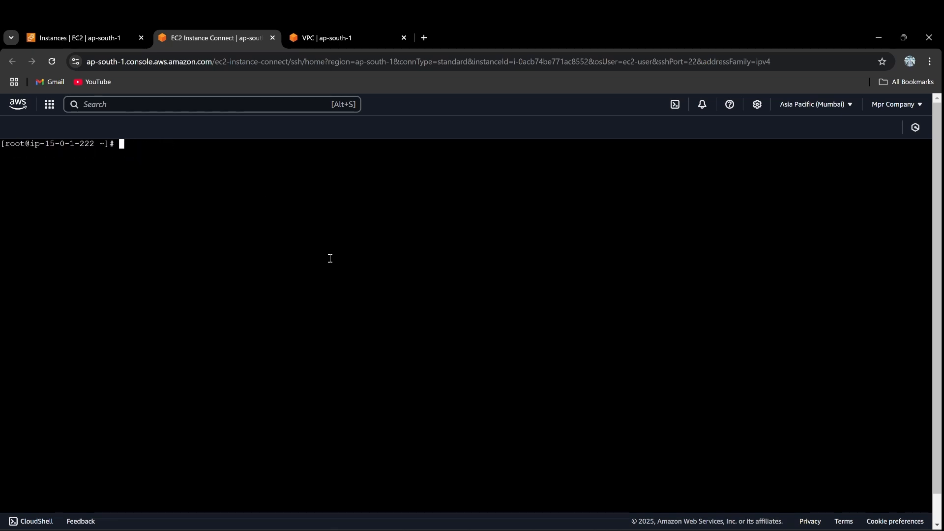
# - Begin creating a new subnet in myVPC and name it privsubnet
pyautogui.click(100, 36)
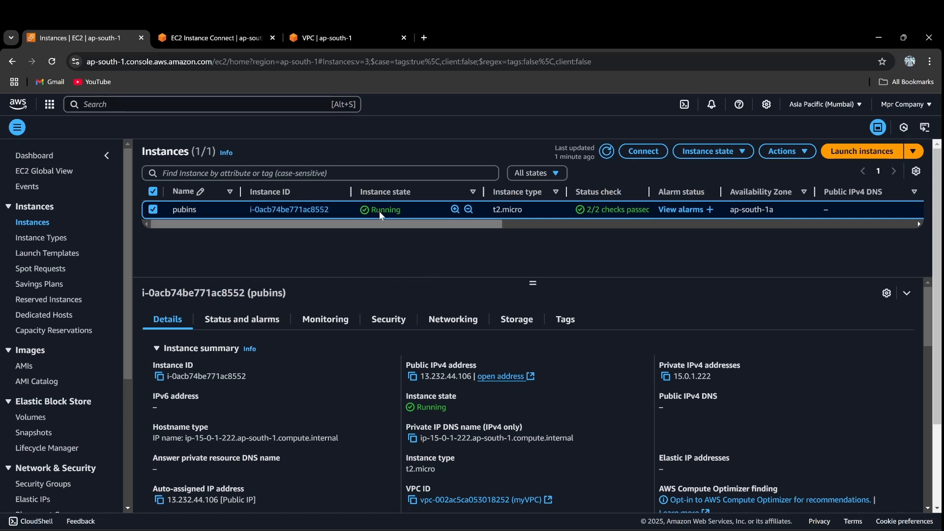
pyautogui.click(351, 43)
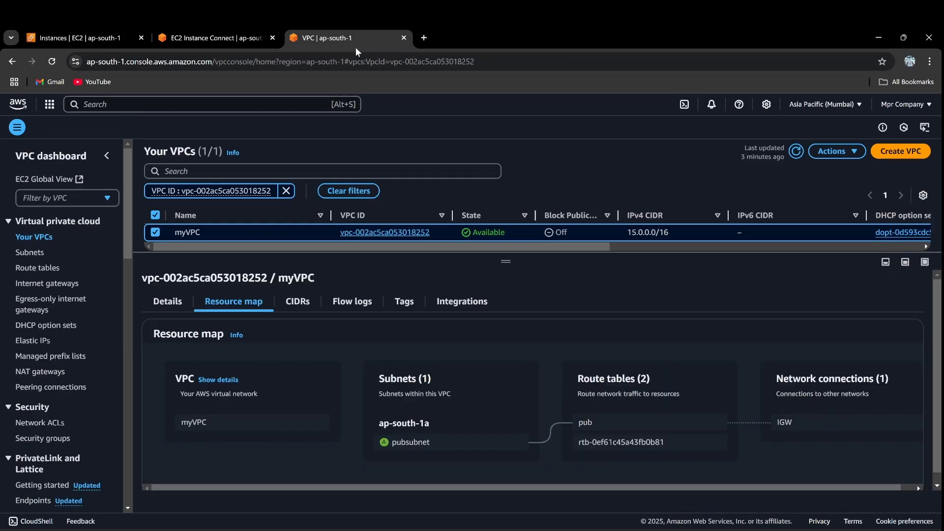
pyautogui.click(18, 253)
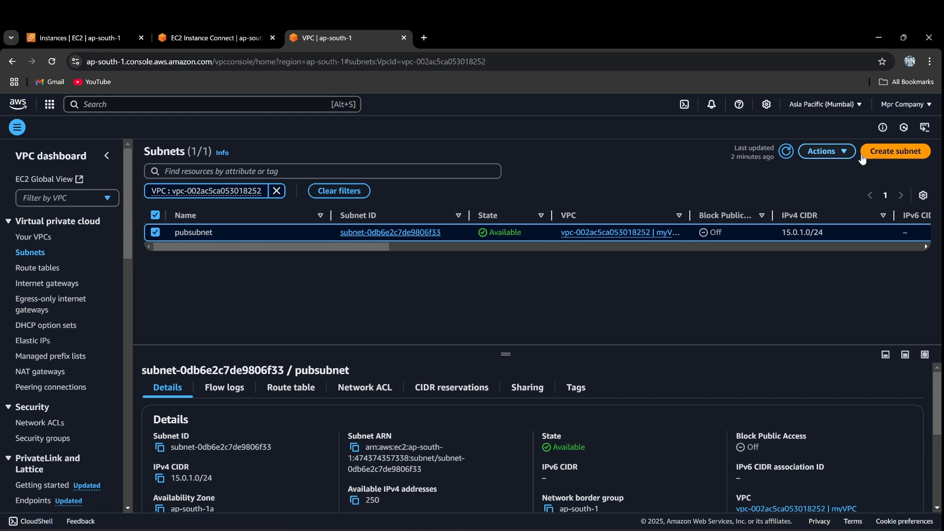
pyautogui.click(896, 151)
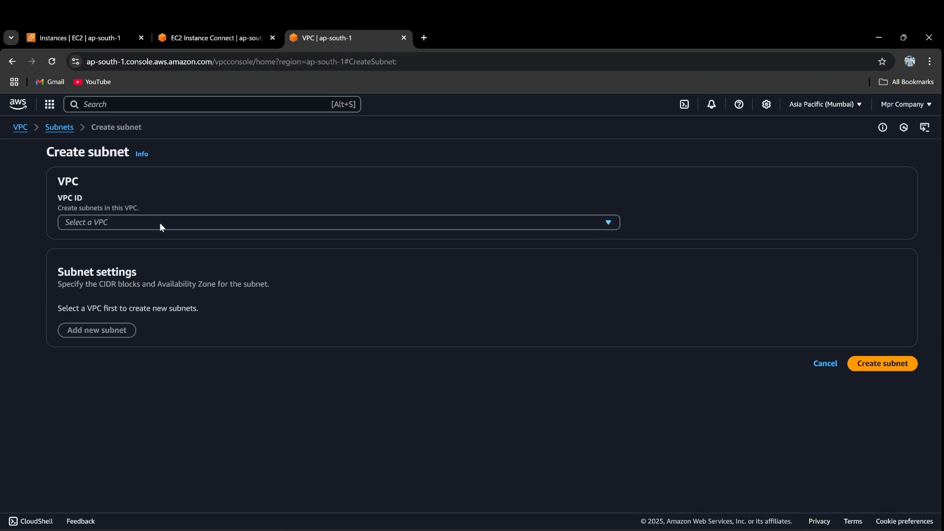
pyautogui.click(159, 224)
pyautogui.click(165, 285)
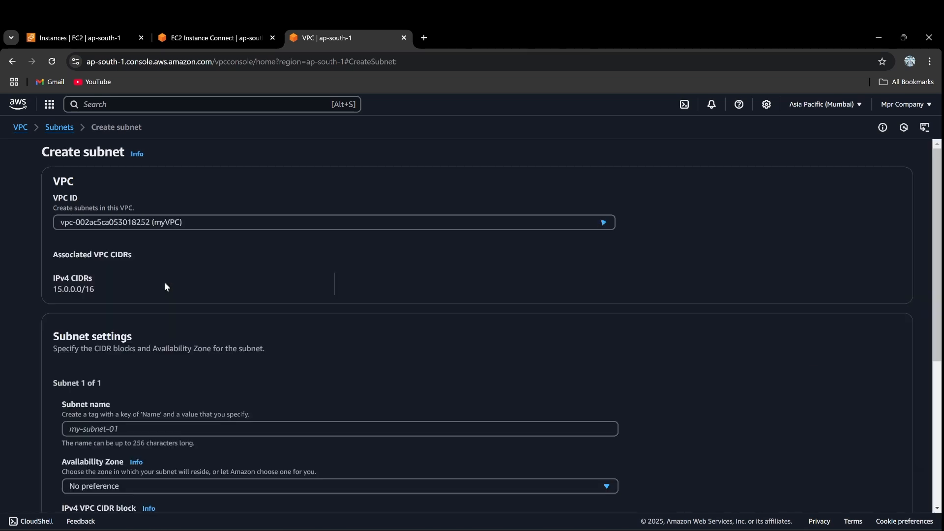
pyautogui.scroll(-3, 246, 374)
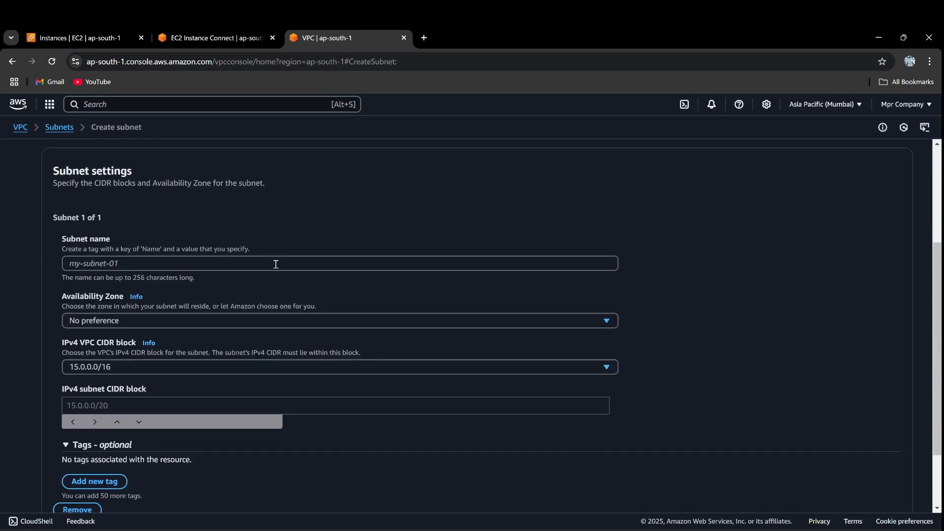
pyautogui.click(275, 265)
pyautogui.write('priv')
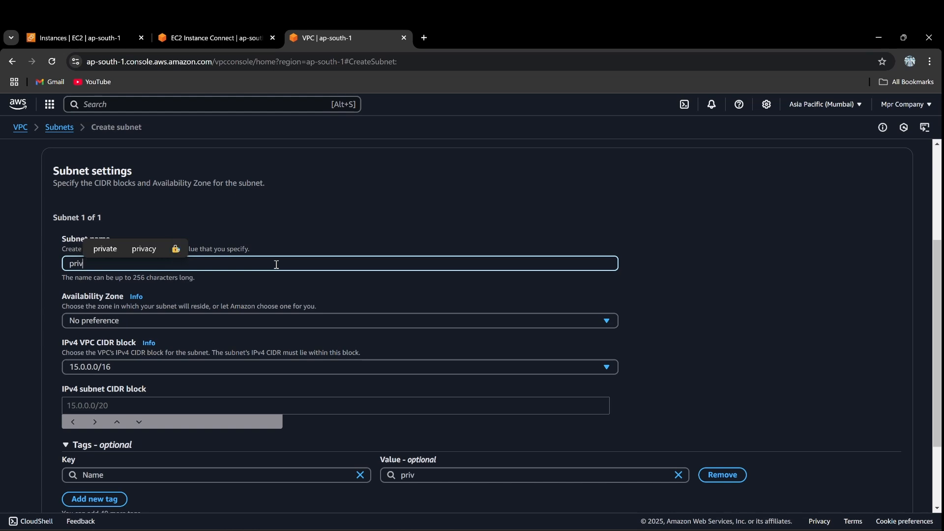
pyautogui.write('subnet')
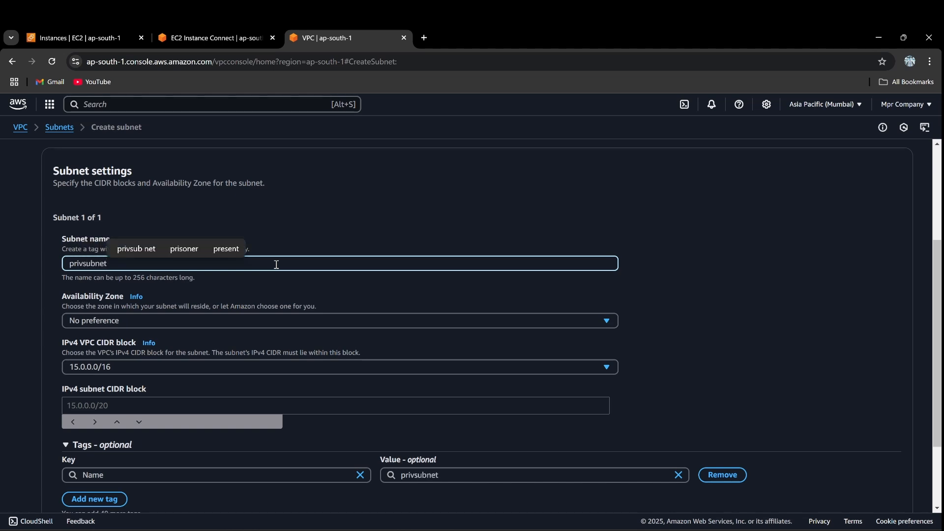
# - Set privsubnet's availability zone to ap-south-1b and its IPv4 CIDR block to 15.0.2.0/24, and create the subnet
pyautogui.click(474, 325)
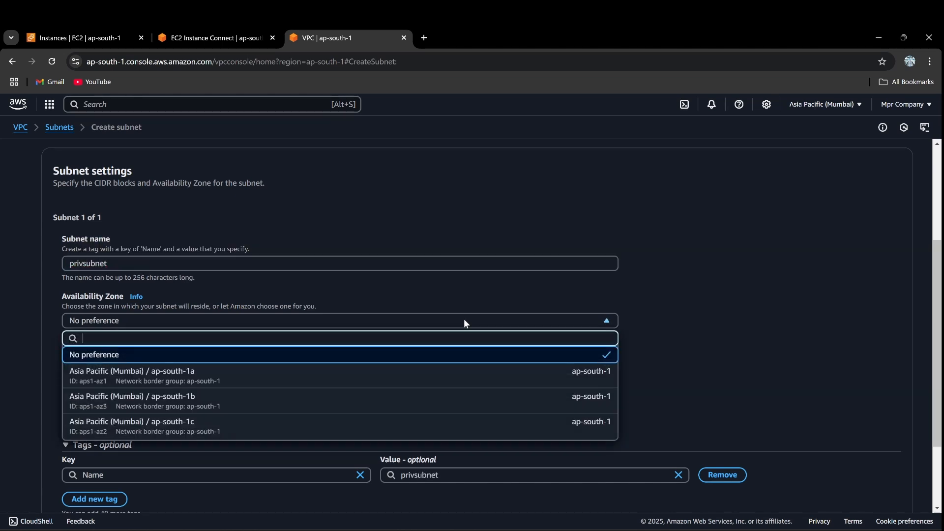
pyautogui.click(418, 399)
pyautogui.scroll(-2, 436, 306)
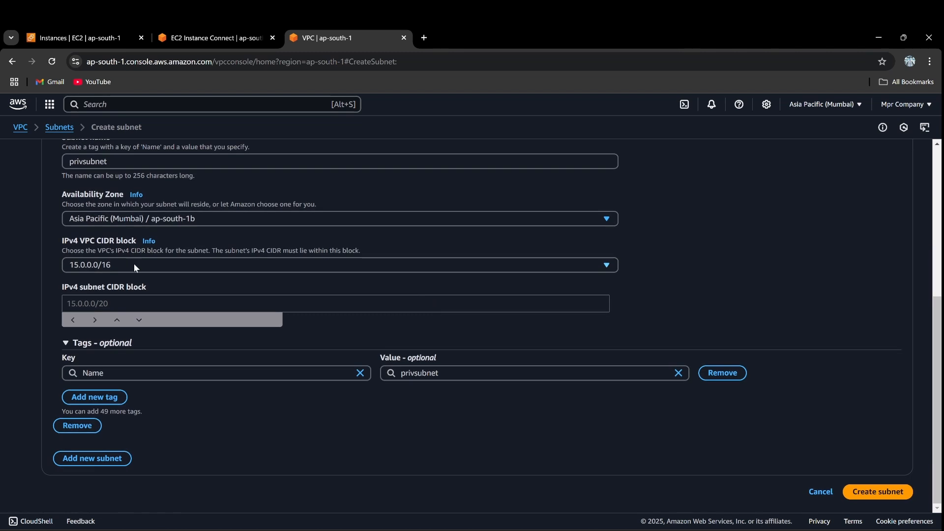
pyautogui.click(93, 305)
pyautogui.write('15.0.2.0')
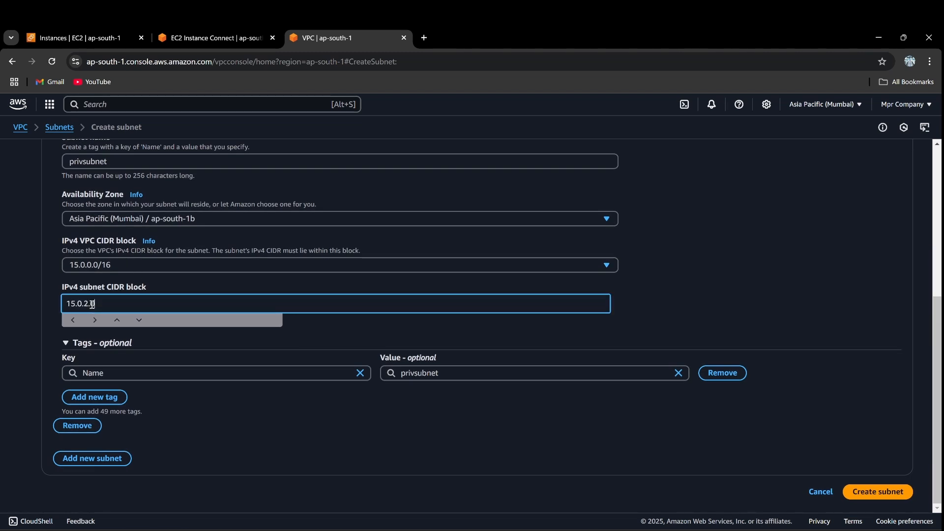
pyautogui.write('/24')
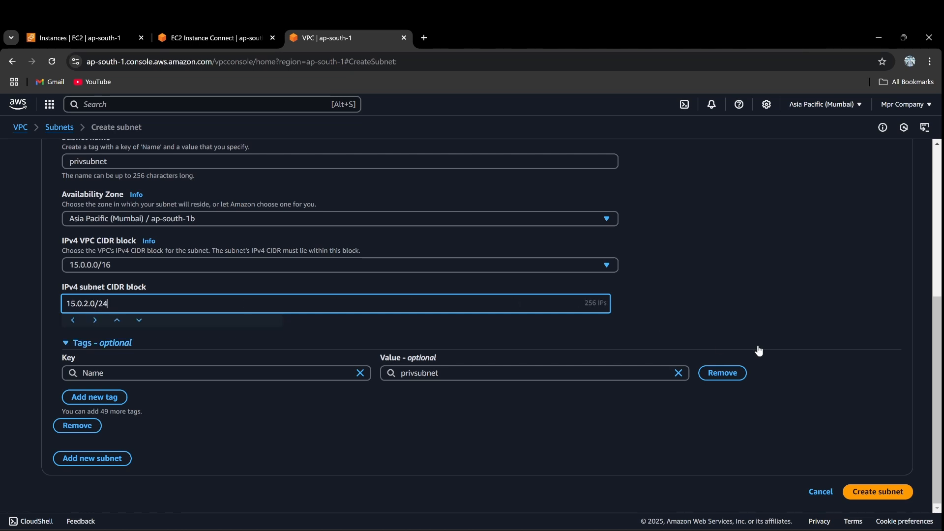
pyautogui.click(868, 493)
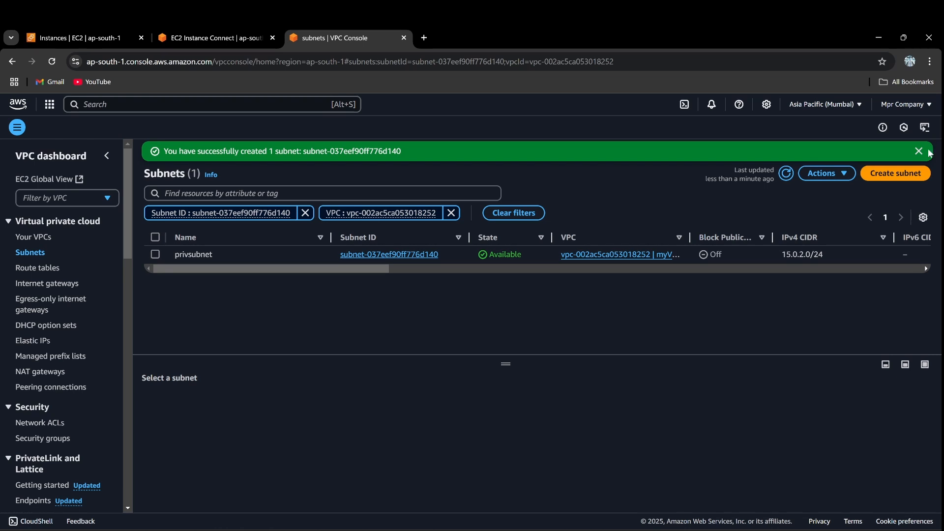
# - Remove the subnet ID filter so that all subnets of myVPC are listed, and select privsubnet
pyautogui.click(919, 151)
pyautogui.click(305, 191)
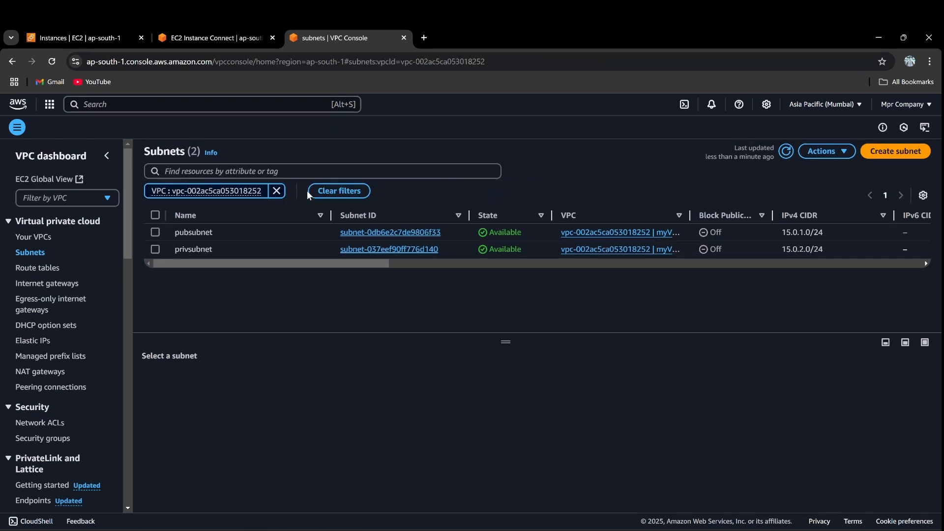
pyautogui.click(155, 250)
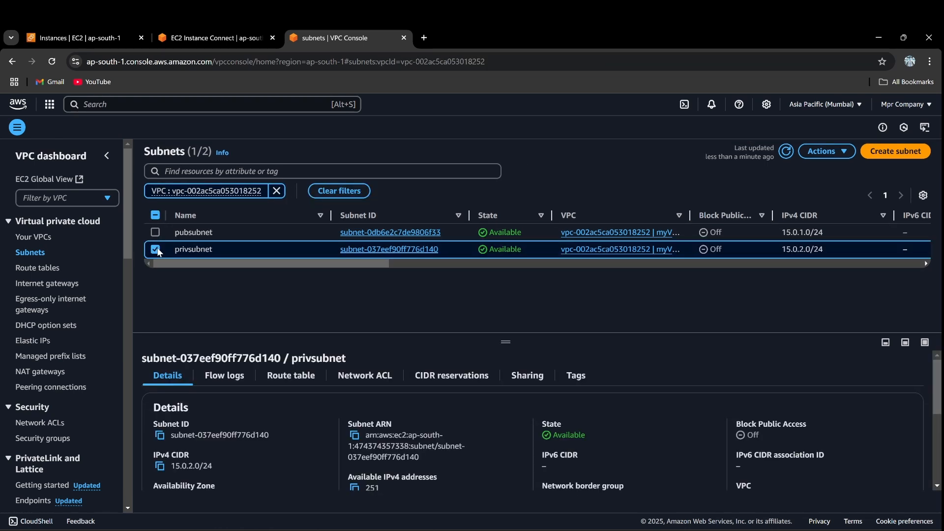
# - Create a route table named priv in myVPC and dismiss the notification
pyautogui.click(52, 268)
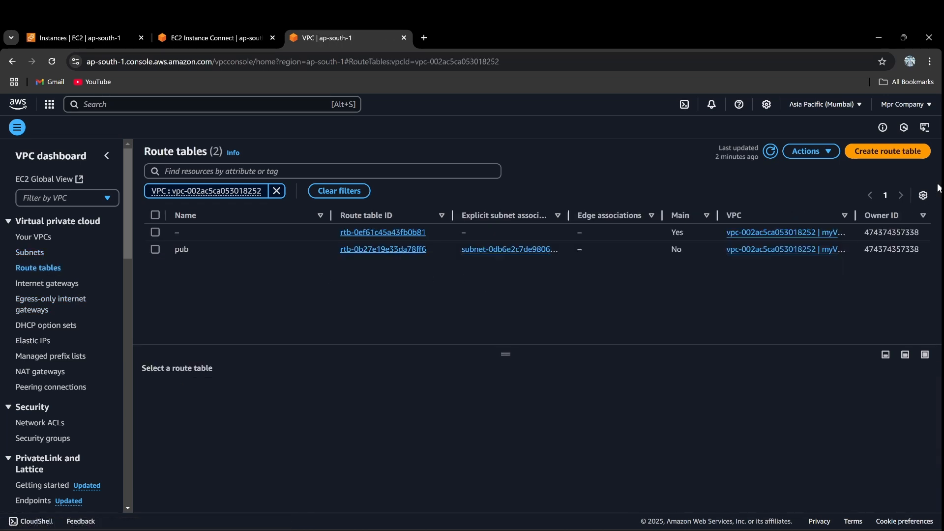
pyautogui.click(905, 153)
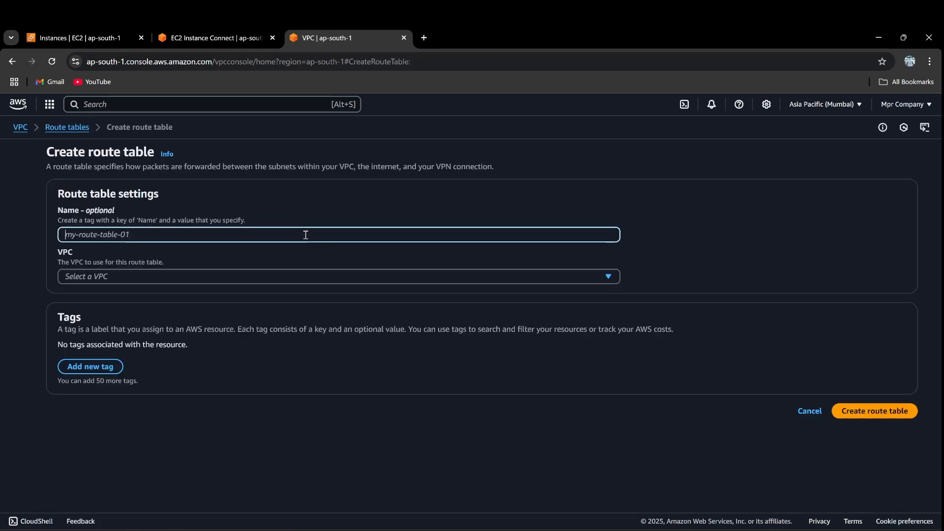
pyautogui.write('pru')
pyautogui.press('BackSpace')
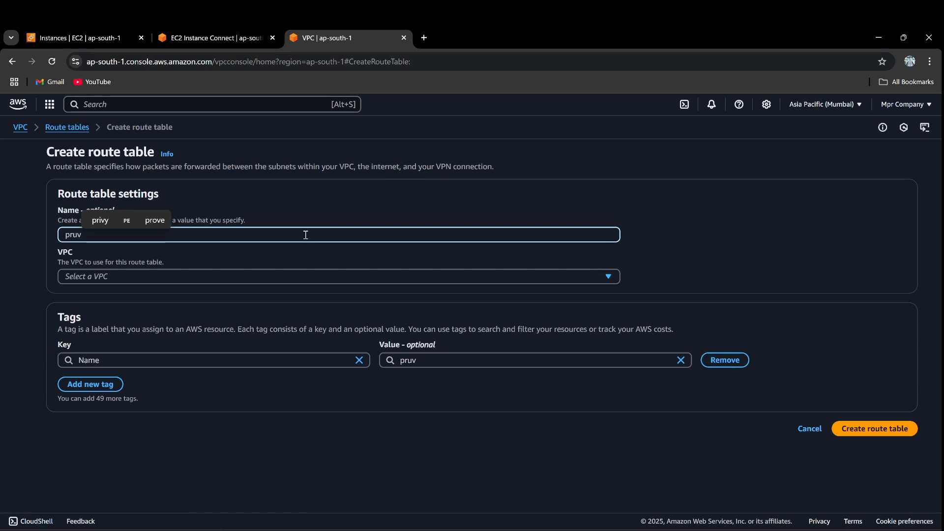
pyautogui.write('iv')
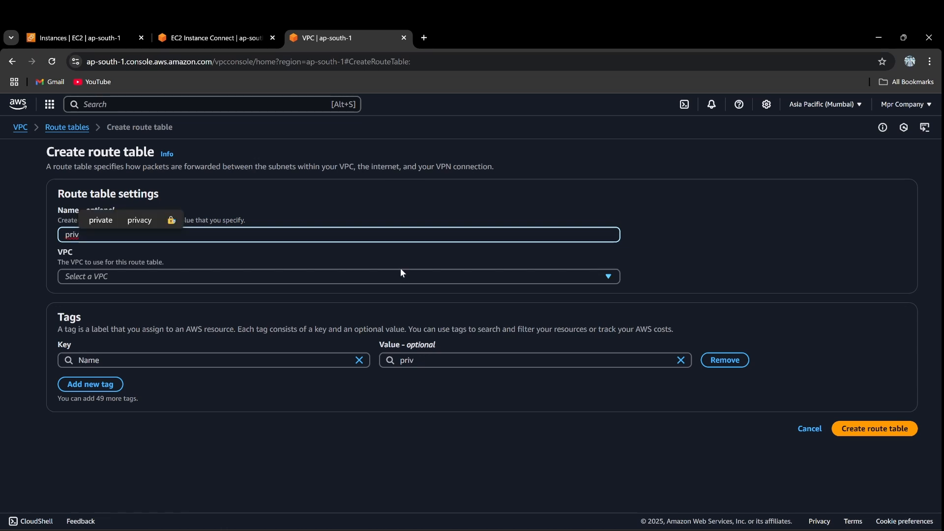
pyautogui.click(414, 274)
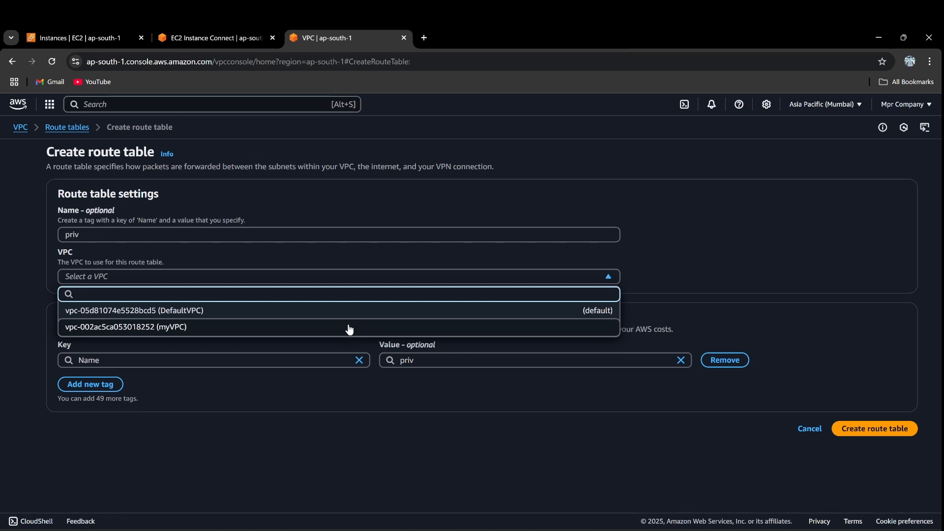
pyautogui.click(352, 329)
pyautogui.click(885, 427)
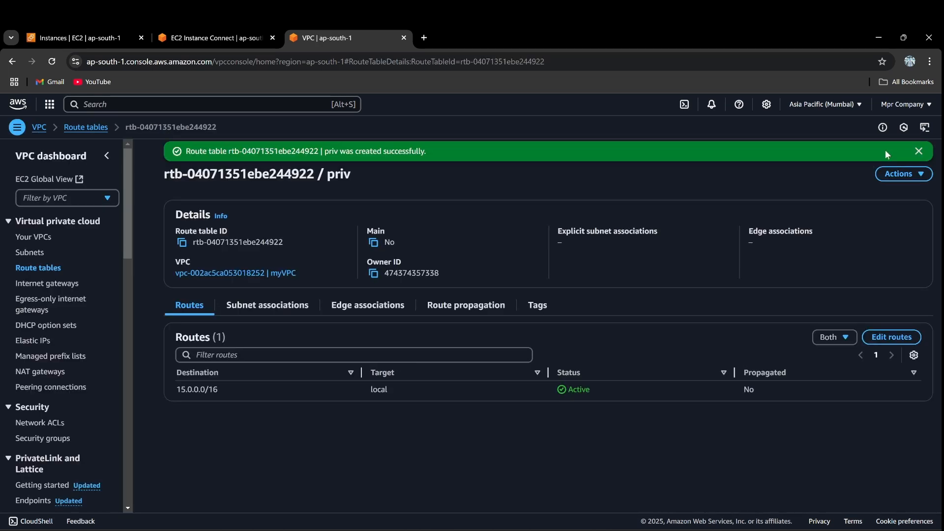
pyautogui.click(918, 150)
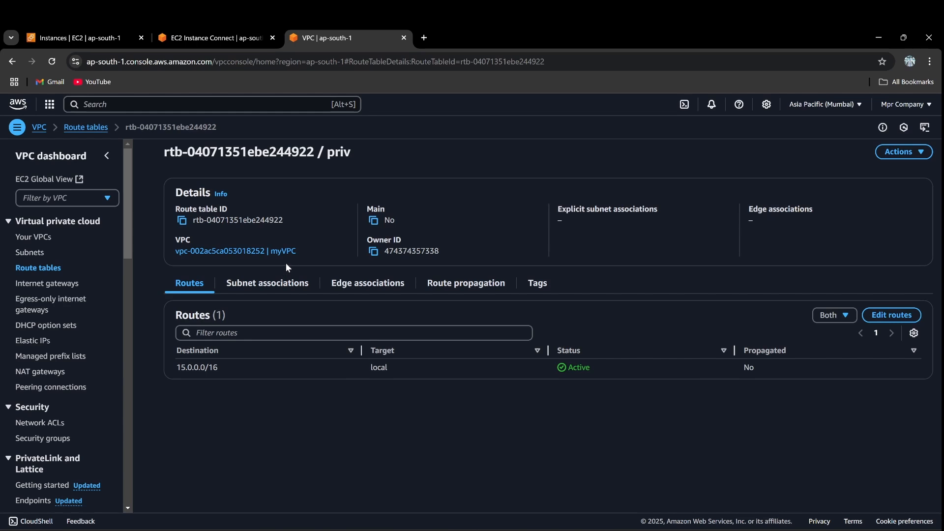
# - Associate privsubnet with the priv route table and check the link in myVPC's resource map
pyautogui.click(288, 282)
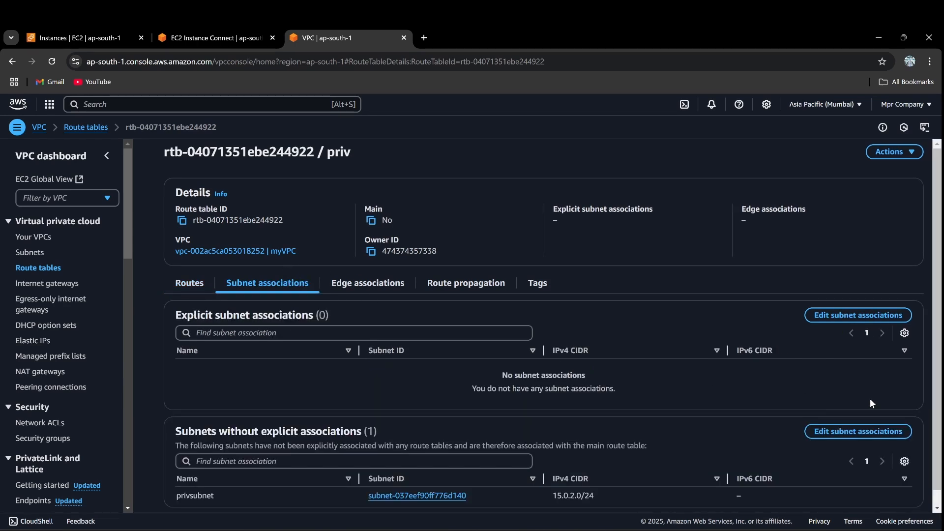
pyautogui.click(32, 252)
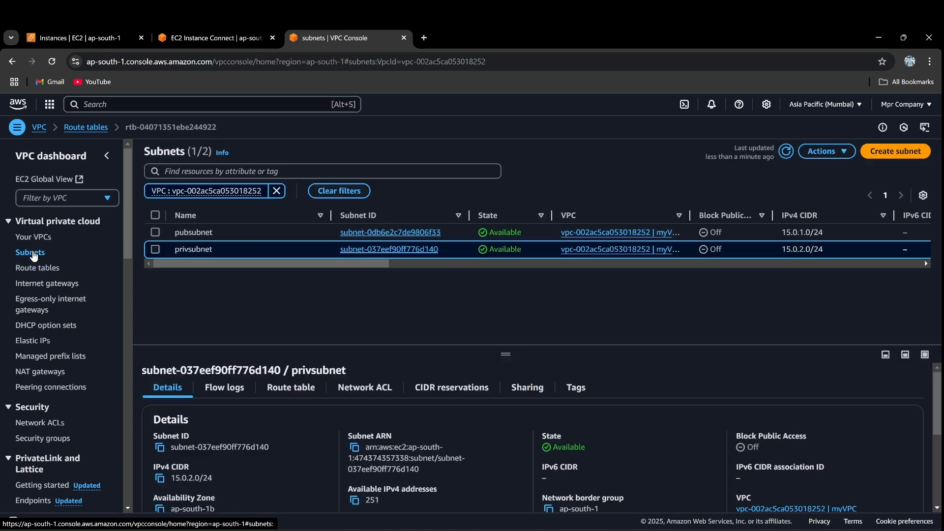
pyautogui.click(283, 389)
pyautogui.click(898, 413)
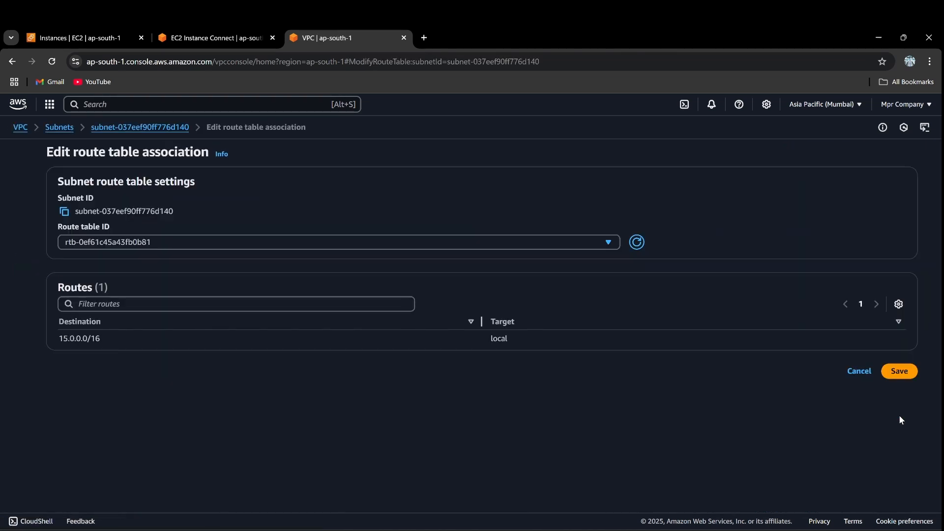
pyautogui.click(462, 244)
pyautogui.click(409, 330)
pyautogui.click(905, 376)
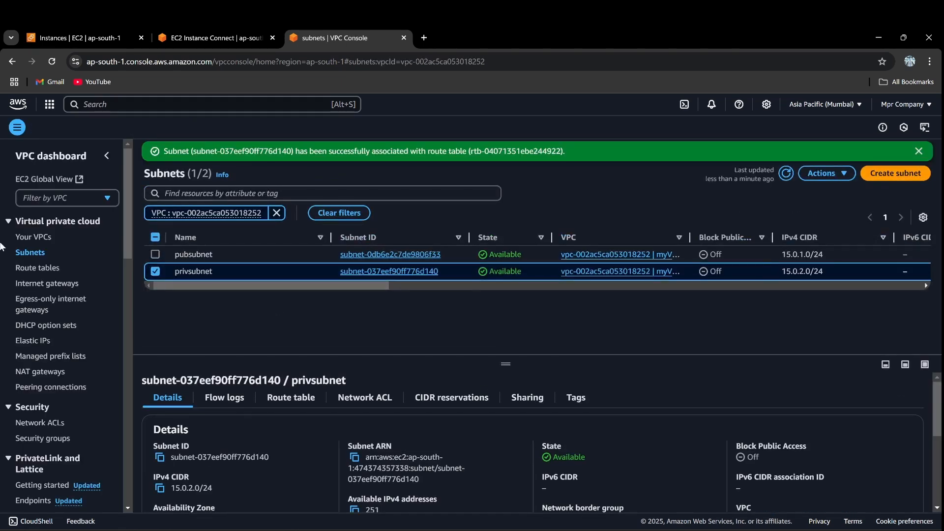
pyautogui.click(31, 238)
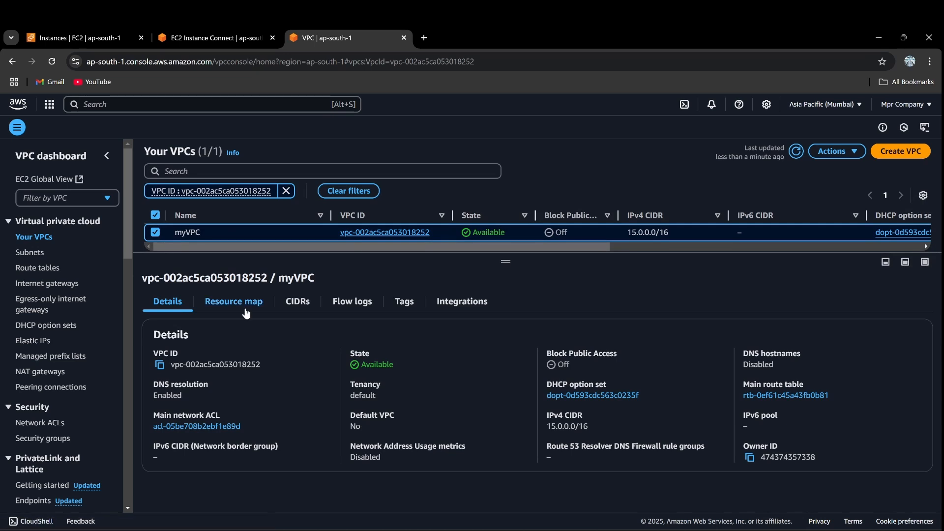
pyautogui.click(243, 305)
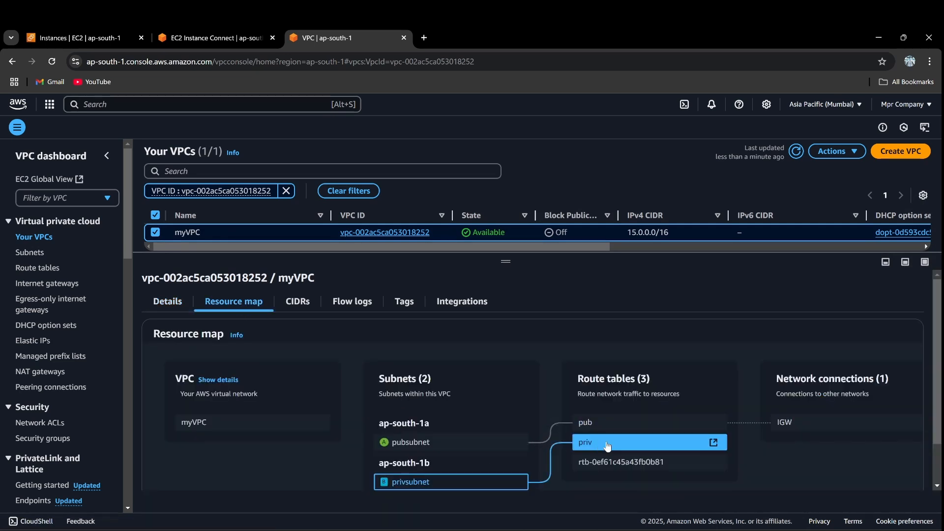
# - Begin launching a new EC2 instance and name it privins
pyautogui.click(79, 37)
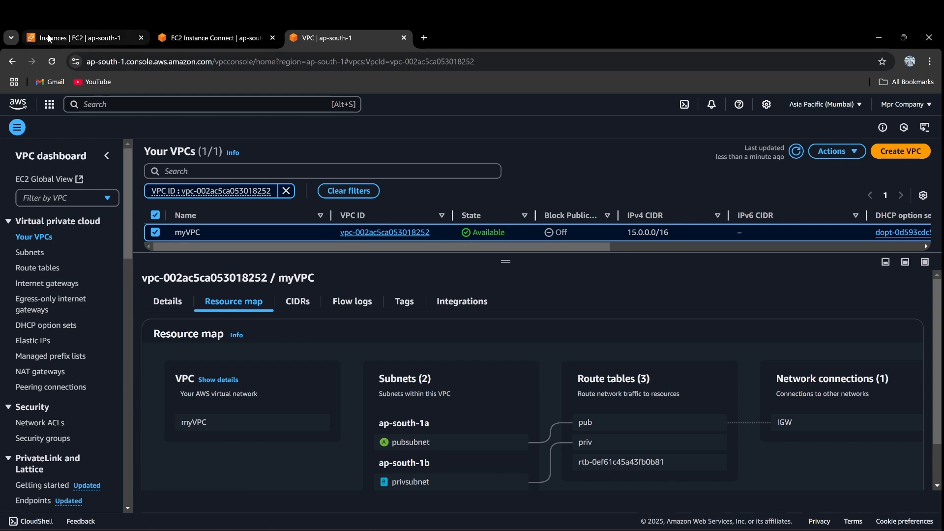
pyautogui.click(865, 151)
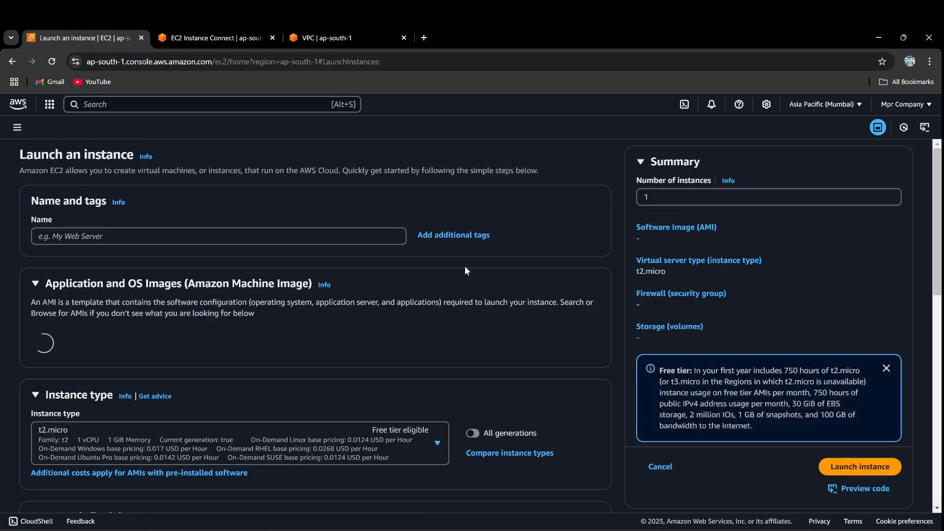
pyautogui.click(282, 232)
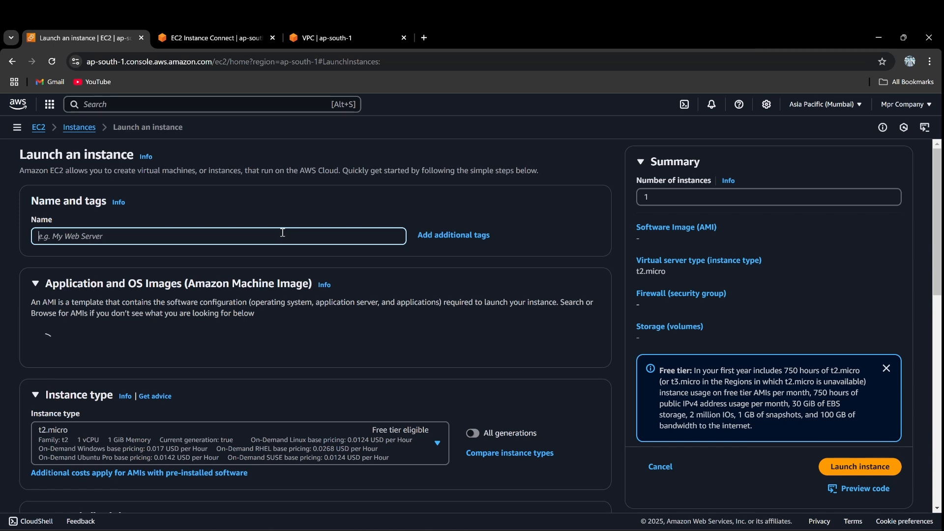
pyautogui.write('privins')
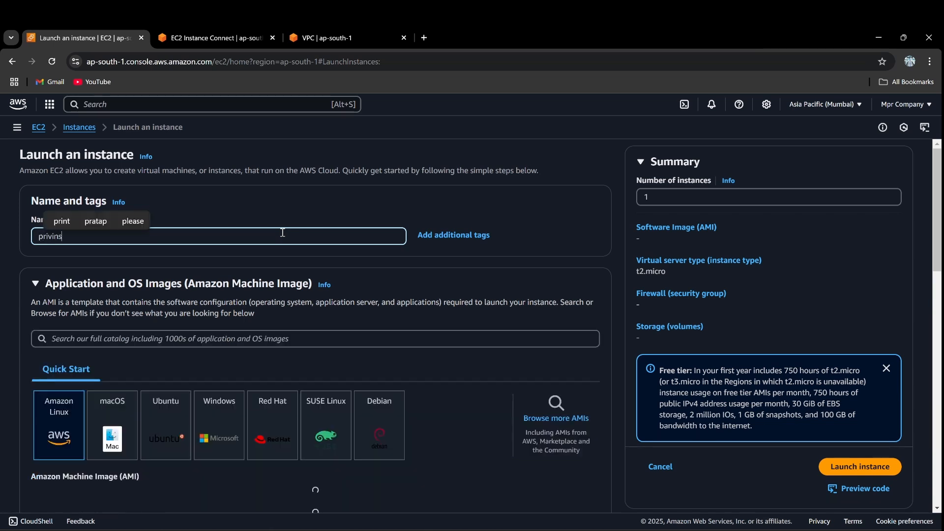
# - Choose Amazon Linux 2 AMI (HVM) - Kernel 5.10, SSD Volume Type as the image for privins
pyautogui.scroll(-3, 474, 327)
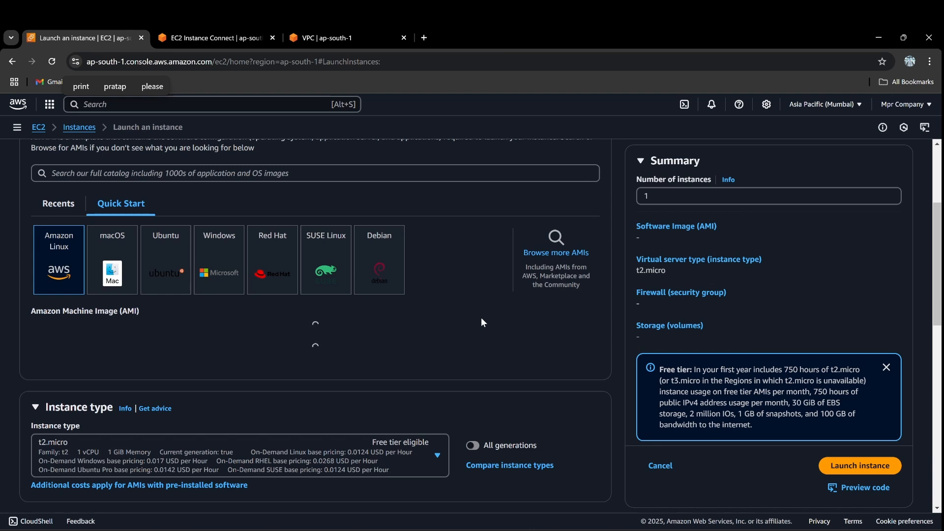
pyautogui.scroll(-3, 481, 322)
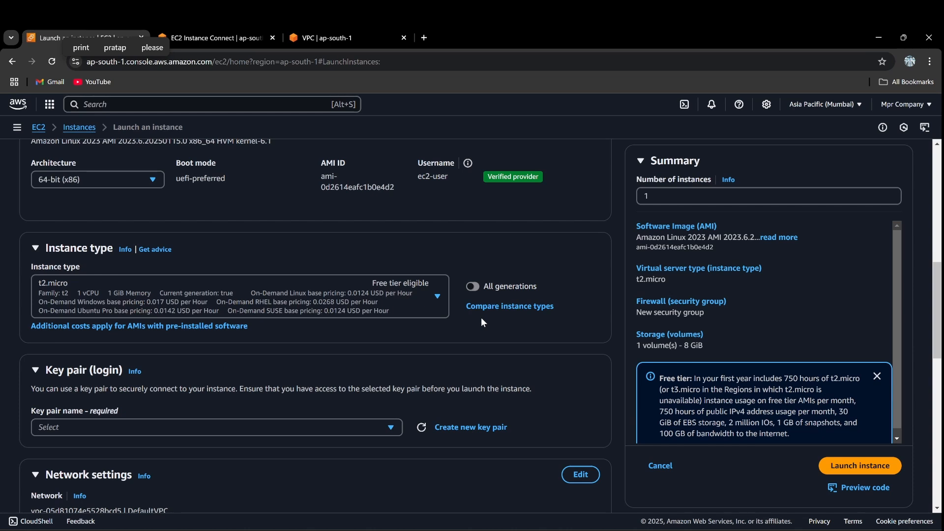
pyautogui.scroll(4, 481, 322)
pyautogui.click(501, 283)
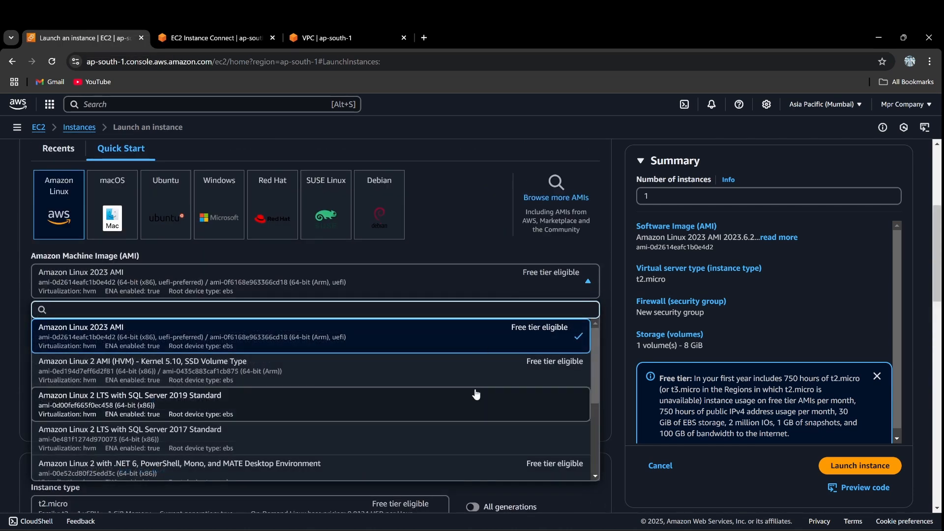
pyautogui.click(472, 373)
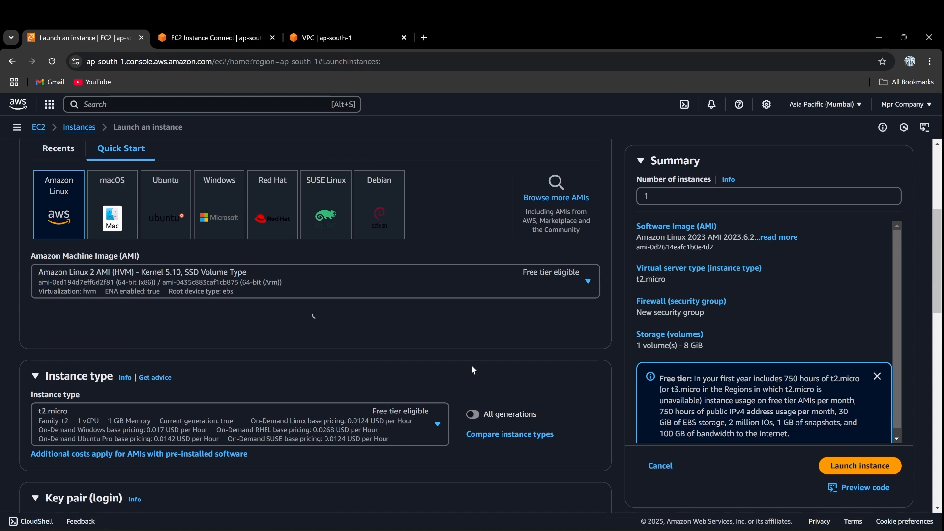
# - Select the existing key pair formaskypem for logging in to privins
pyautogui.scroll(-3, 471, 364)
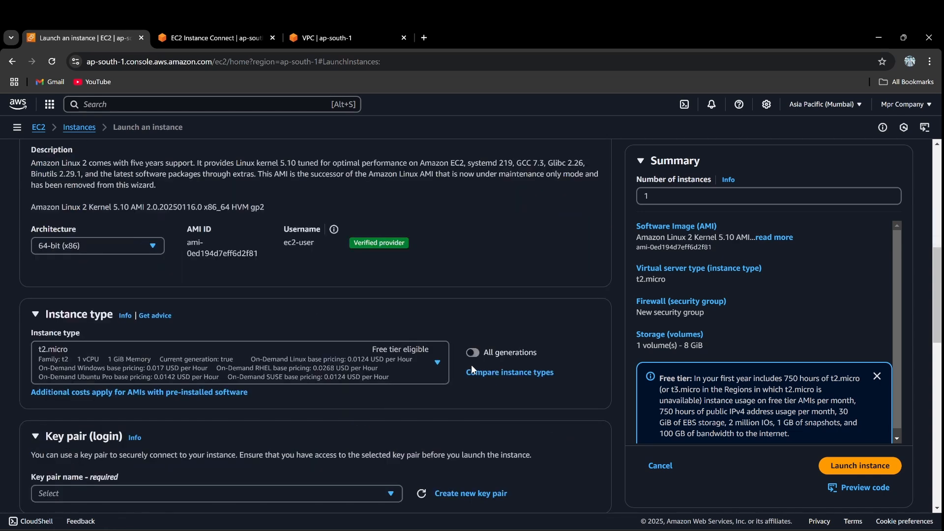
pyautogui.scroll(-2, 490, 357)
pyautogui.click(350, 383)
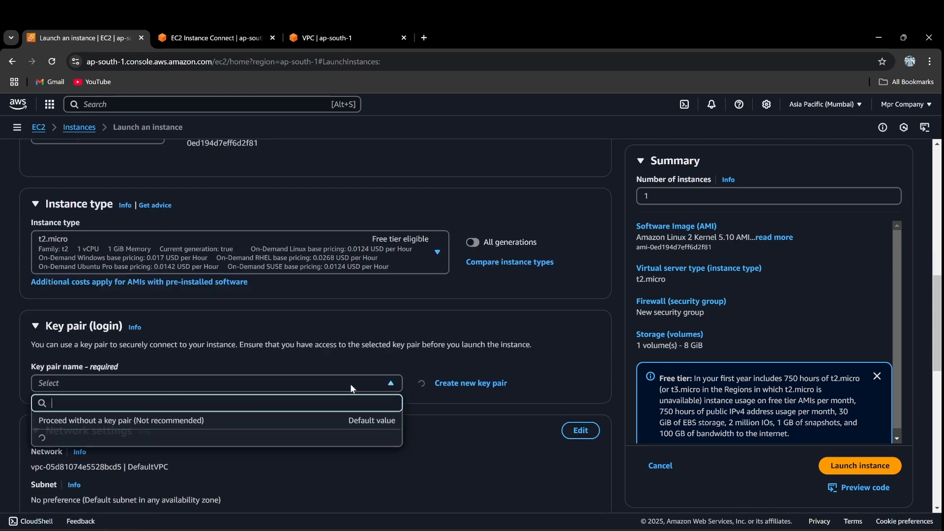
pyautogui.click(272, 444)
# - Edit the instance's network settings to place it in myVPC and its privsubnet subnet
pyautogui.scroll(-4, 324, 397)
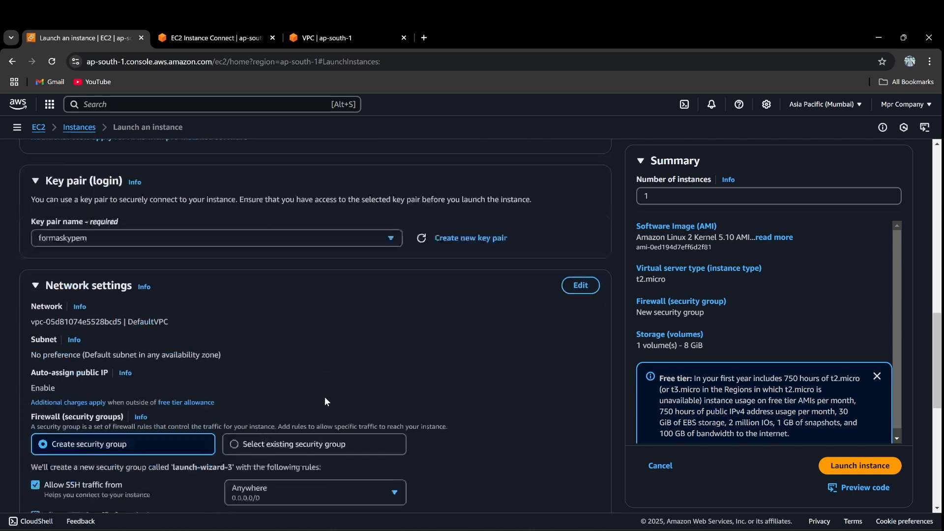
pyautogui.click(582, 208)
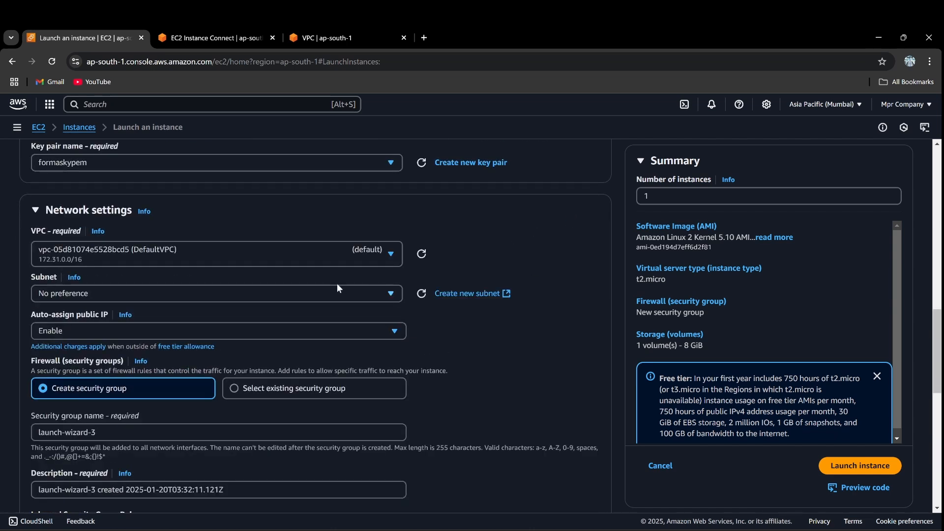
pyautogui.click(347, 255)
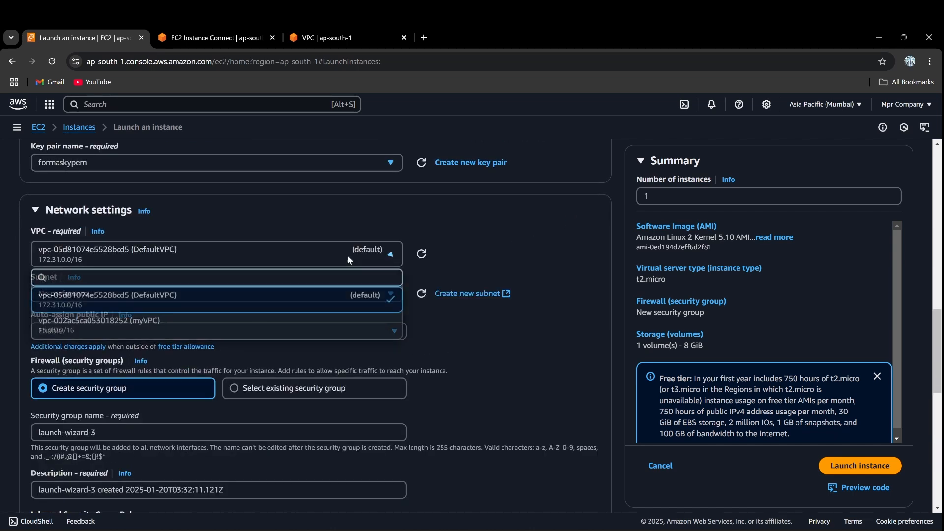
pyautogui.click(317, 339)
pyautogui.click(343, 303)
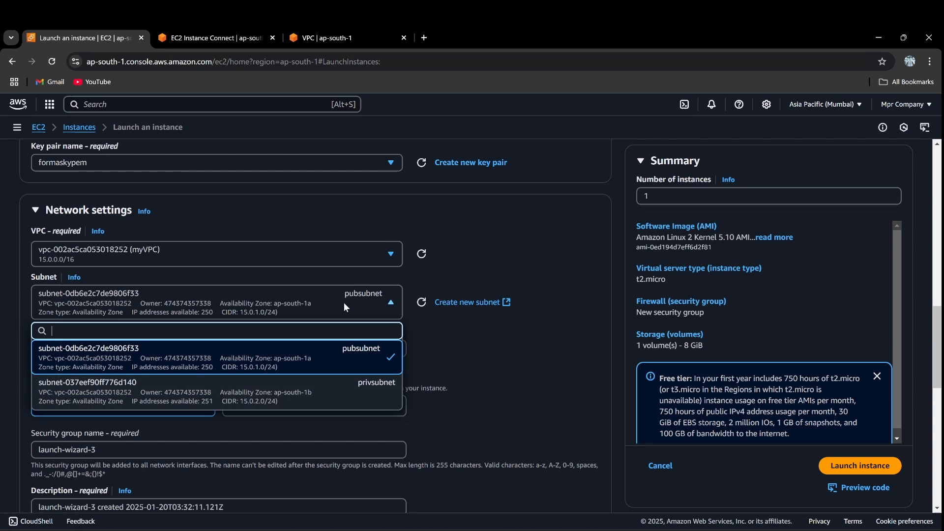
pyautogui.click(320, 408)
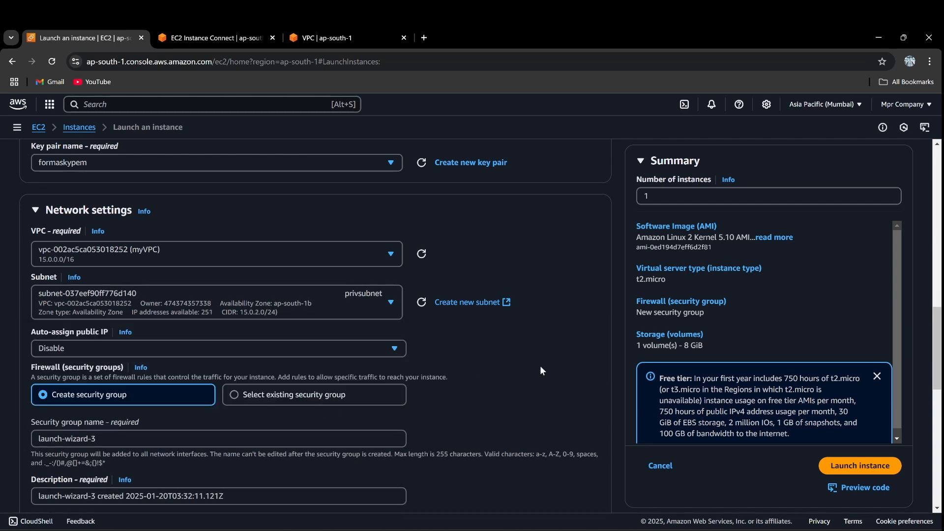
# - Assign the existing security group pubSG to privins and launch the instance
pyautogui.scroll(-1, 541, 371)
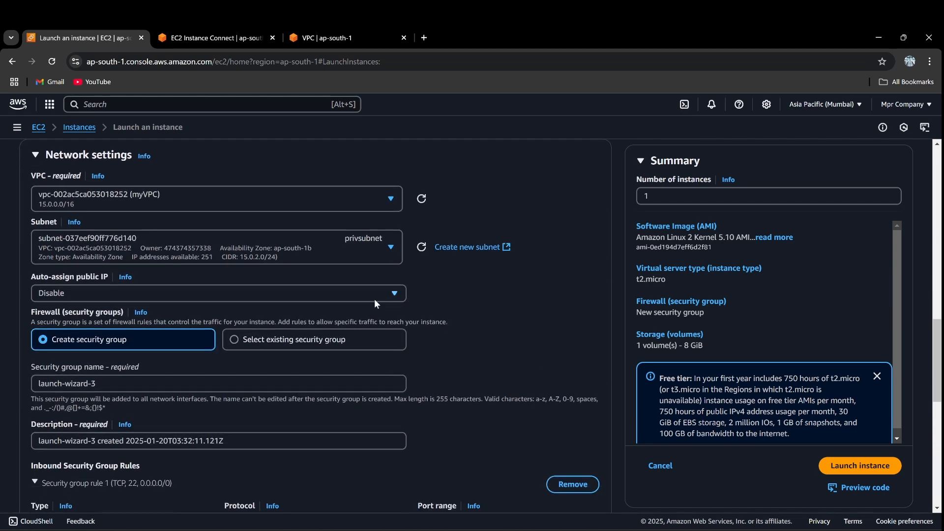
pyautogui.click(347, 342)
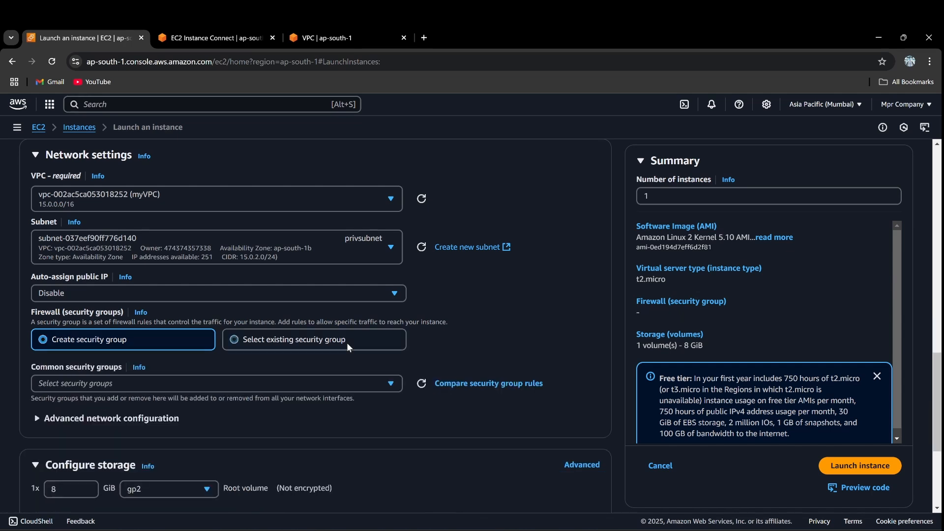
pyautogui.click(332, 385)
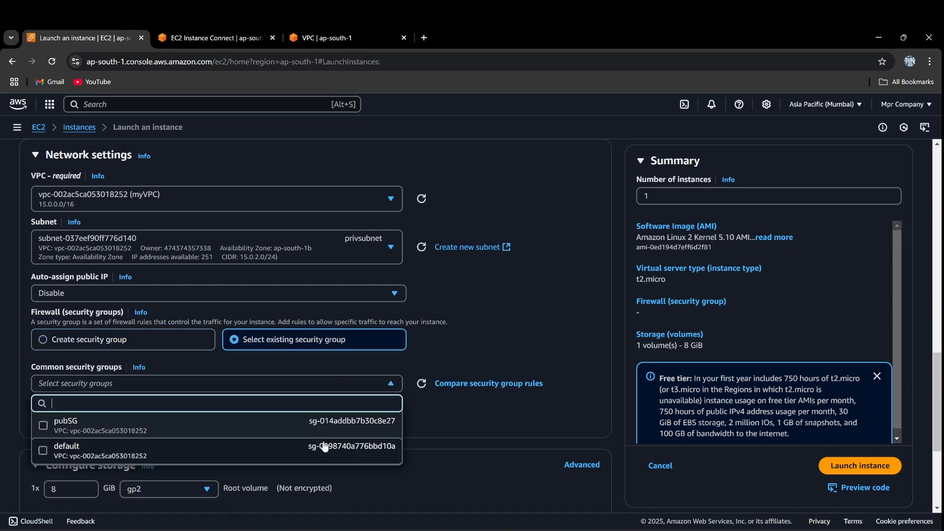
pyautogui.click(319, 427)
pyautogui.scroll(-4, 326, 418)
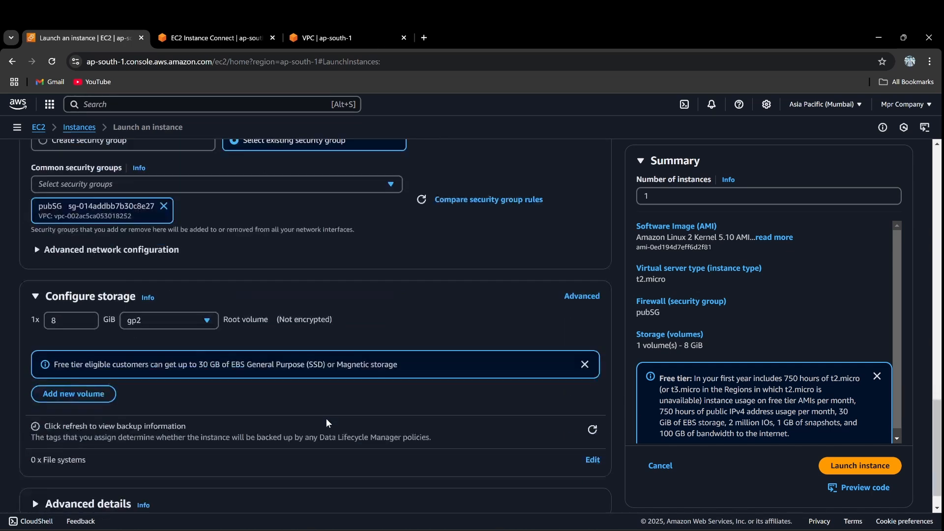
pyautogui.scroll(-1, 412, 403)
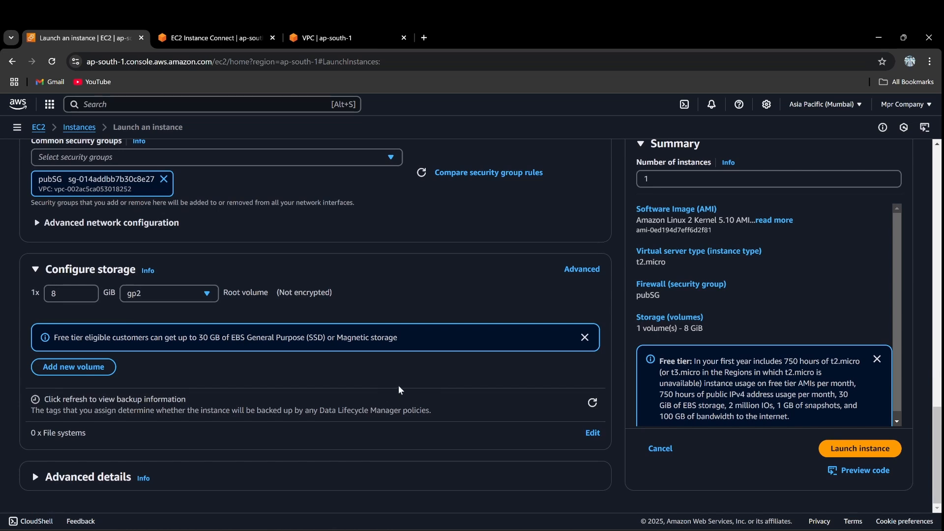
pyautogui.click(826, 448)
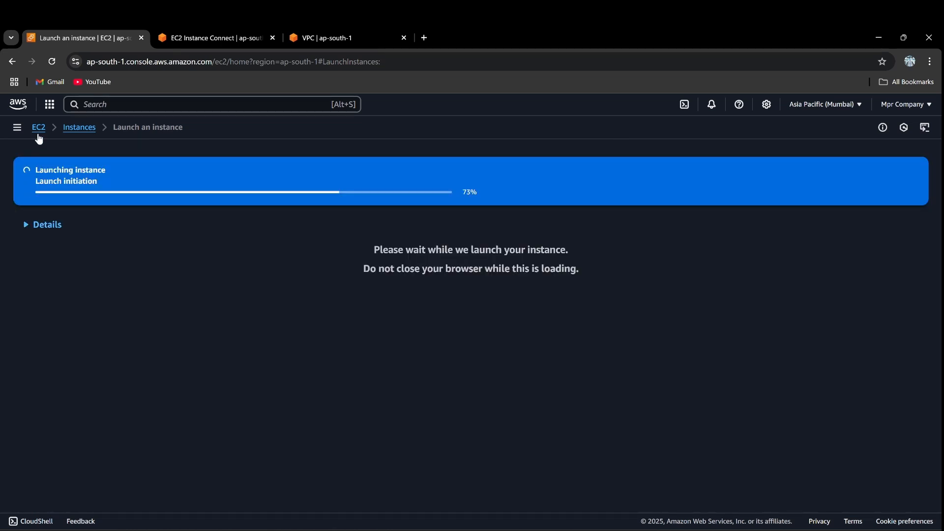
# - Return to the list of EC2 instances and refresh it
pyautogui.click(77, 128)
pyautogui.click(76, 128)
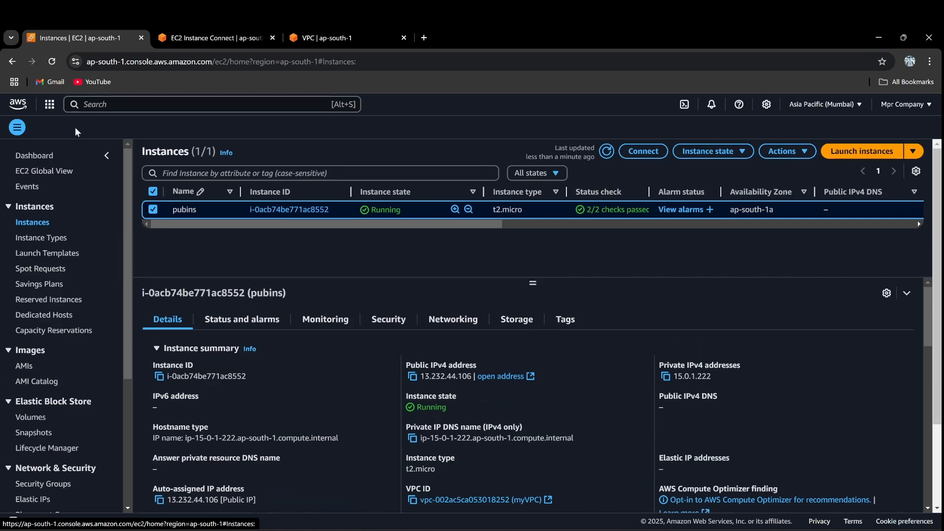
pyautogui.click(606, 152)
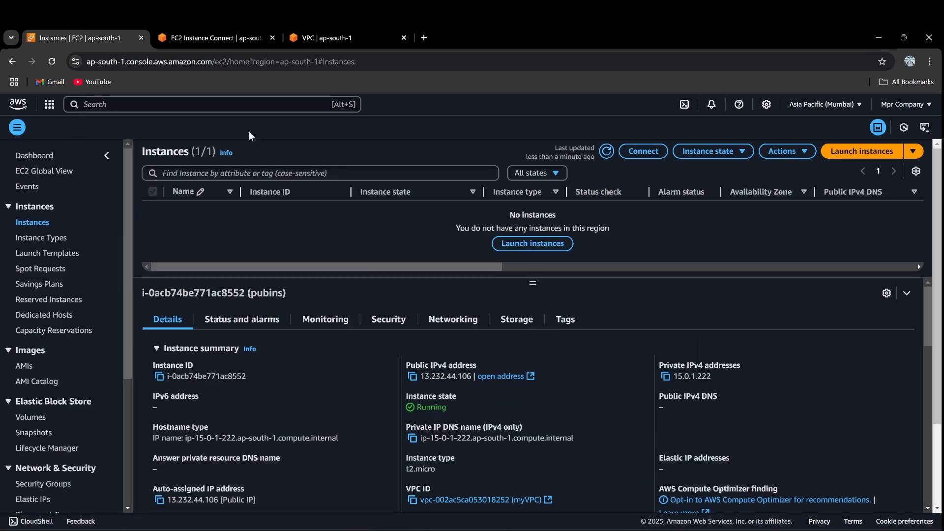
# - Run ping google.com in the pubins terminal session to test its internet access, and stop it after a few replies
pyautogui.click(242, 37)
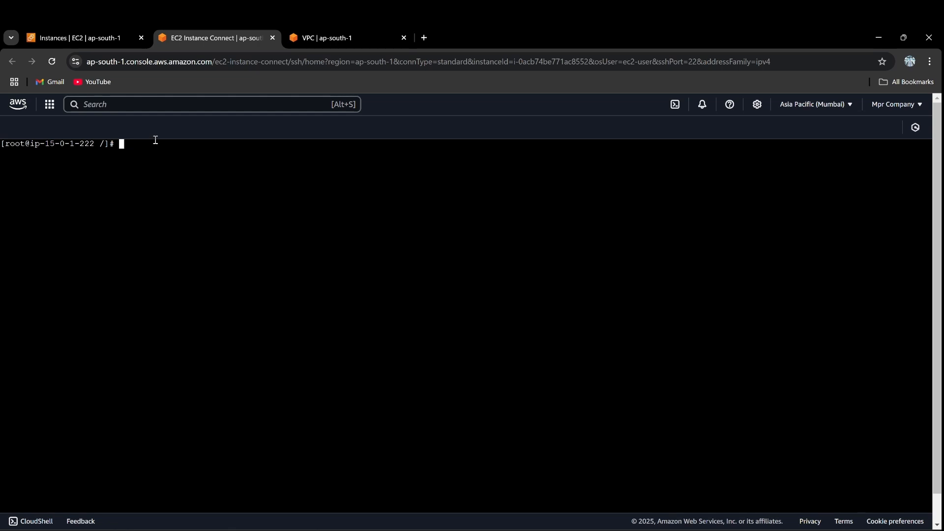
pyautogui.write('ping goo')
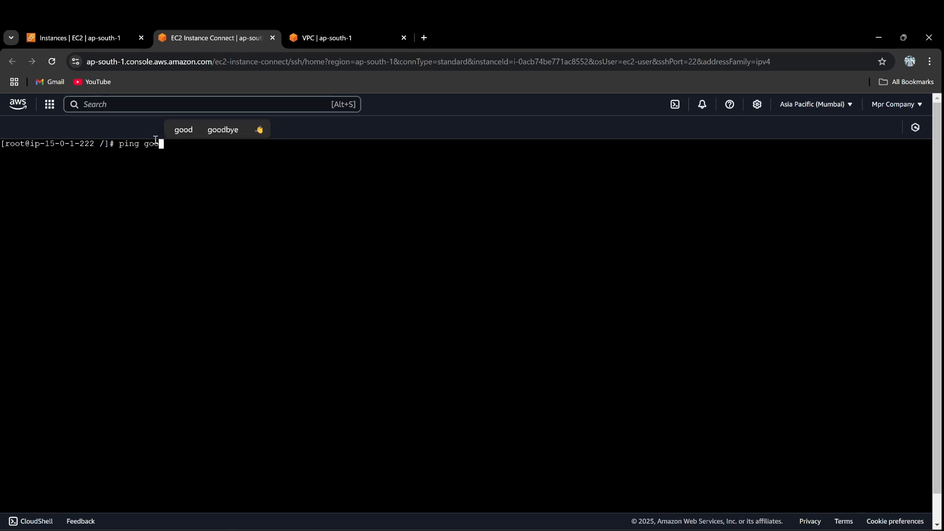
pyautogui.write('le.com')
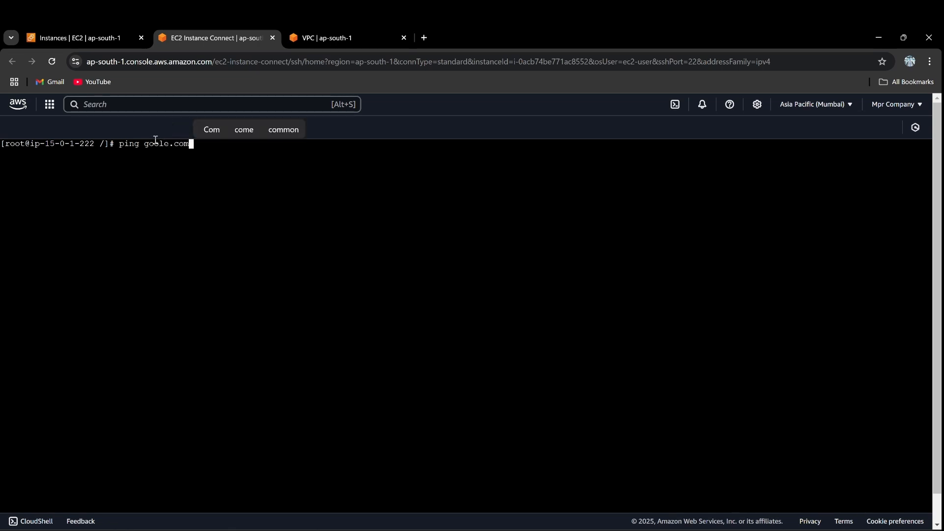
pyautogui.press('Left')
pyautogui.press('Left')
pyautogui.press('Left')
pyautogui.press('Left')
pyautogui.press('Left')
pyautogui.press('Left')
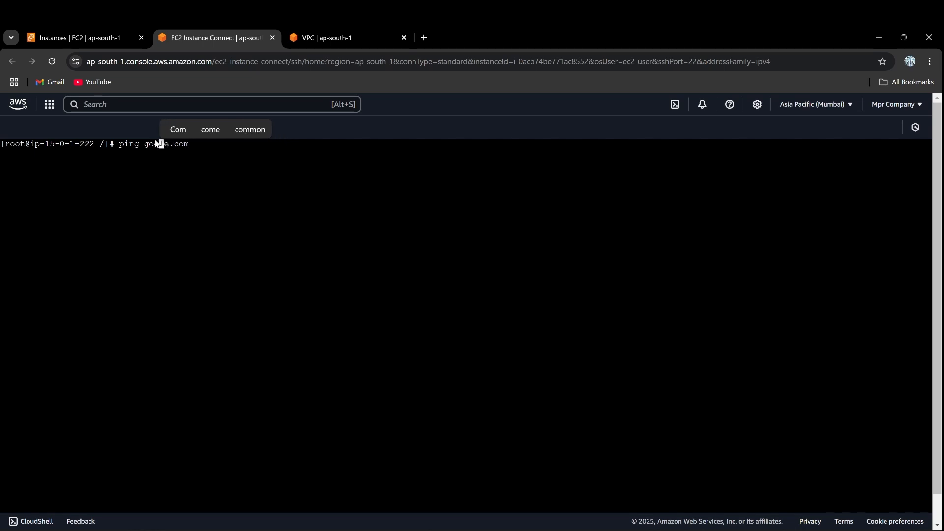
pyautogui.write('g')
pyautogui.press('Return')
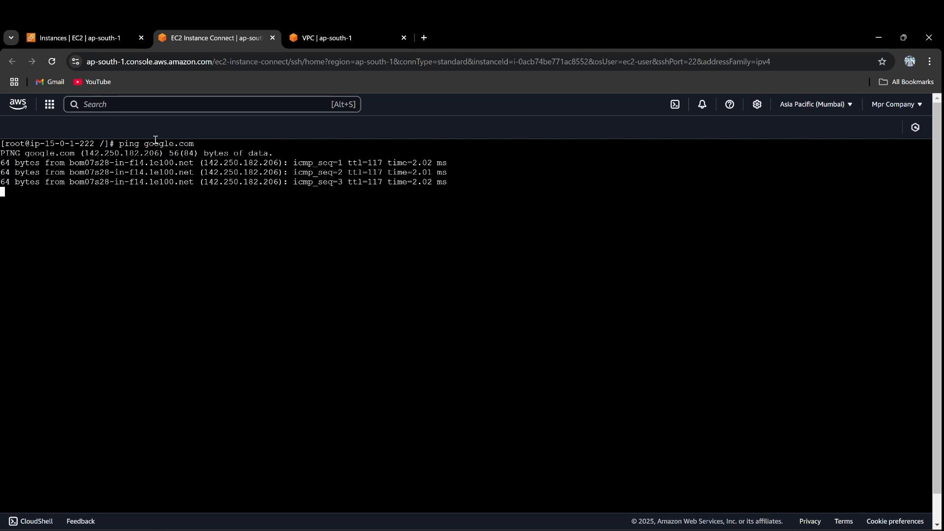
pyautogui.hotkey('ctrl', 'c')
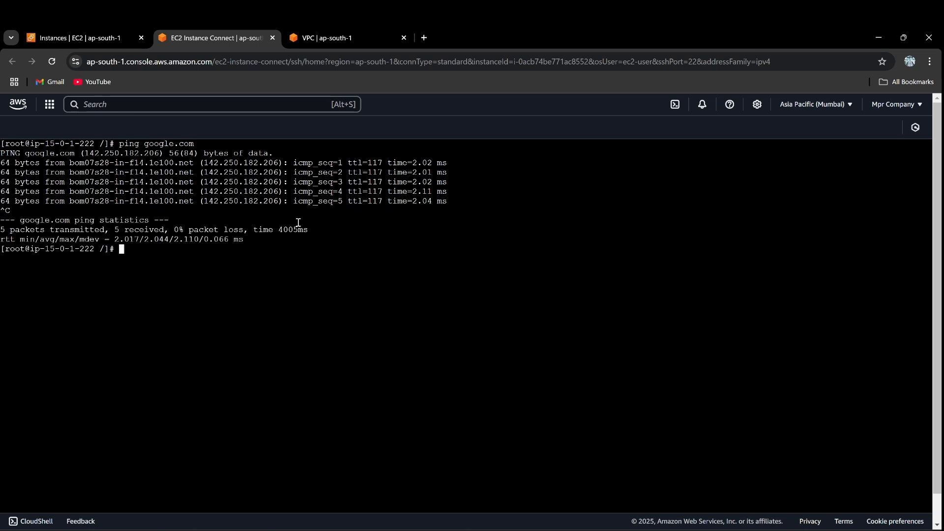
# - Clear the pubins terminal session
pyautogui.write('clcar')
pyautogui.press('Return')
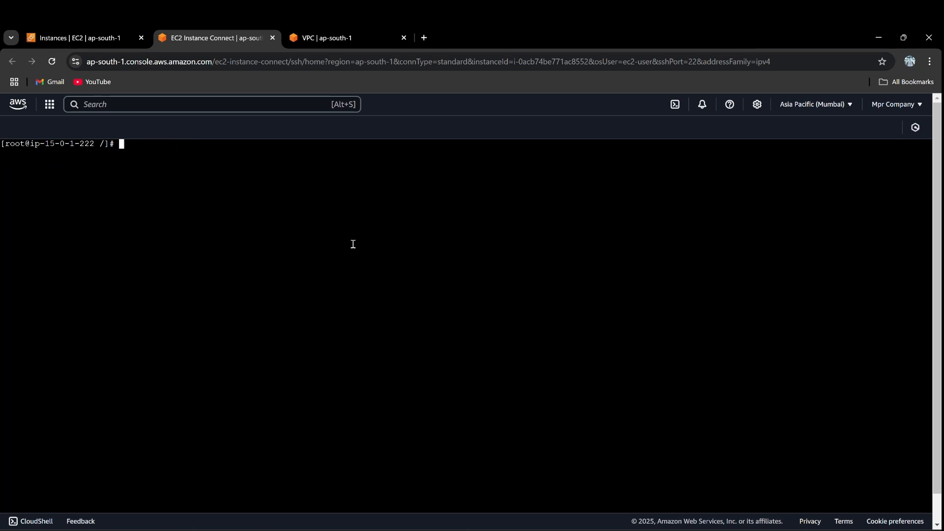
# - Open the connection options for privins instead of pubins and review what EC2 Instance Connect reports for it
pyautogui.click(79, 36)
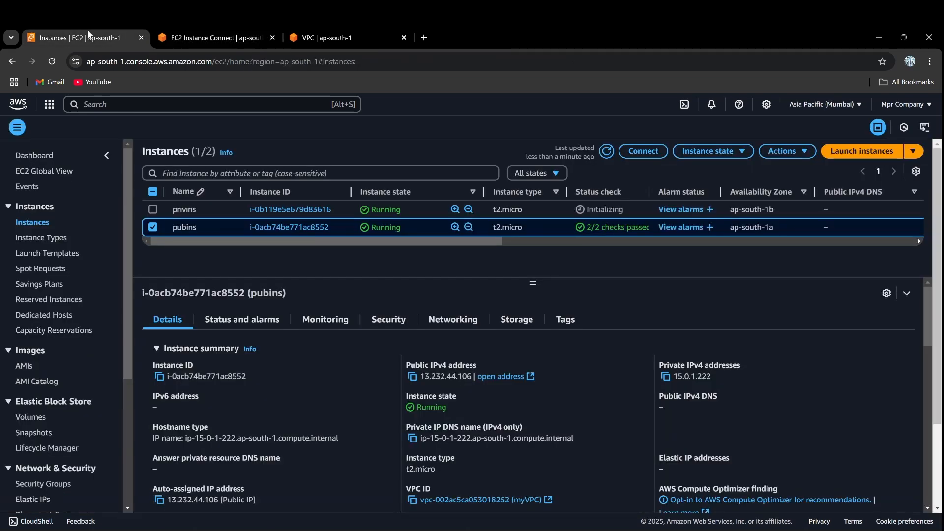
pyautogui.click(153, 228)
pyautogui.click(151, 209)
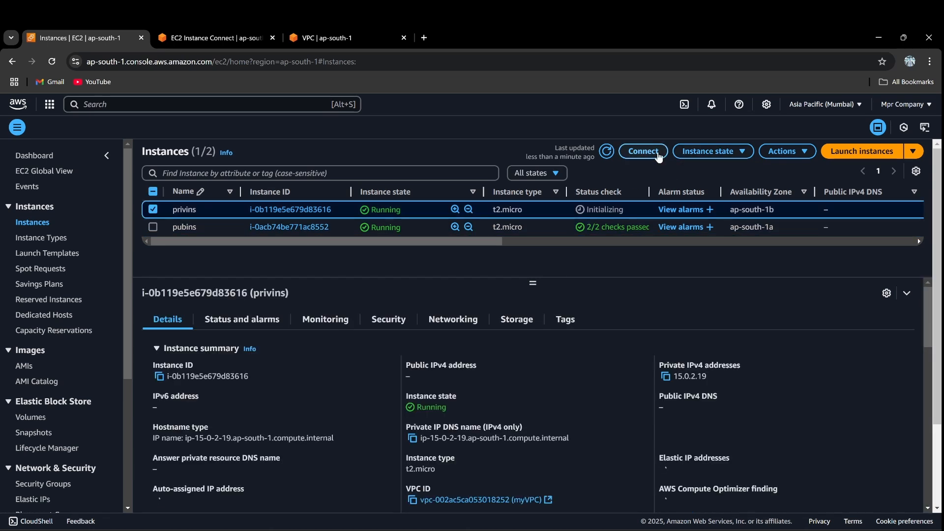
pyautogui.click(658, 152)
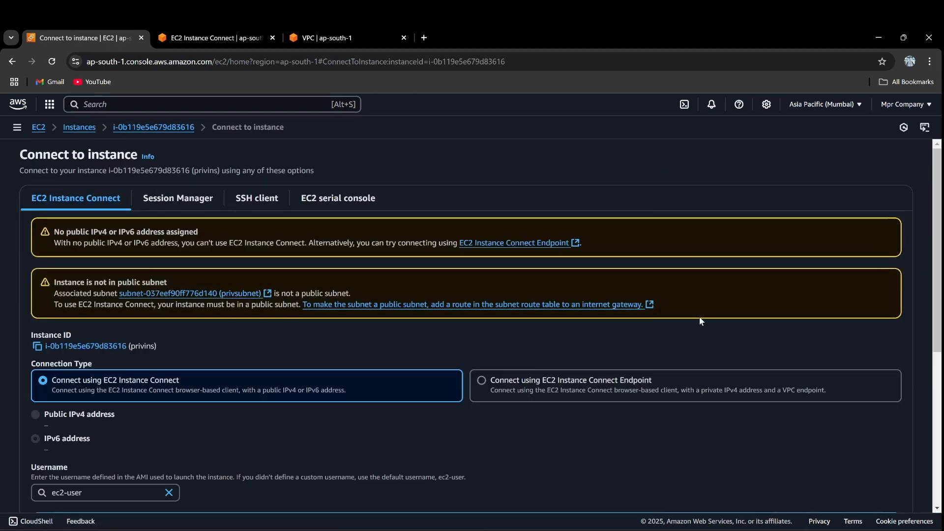
pyautogui.scroll(-3, 701, 321)
pyautogui.scroll(3, 701, 321)
pyautogui.scroll(-5, 701, 321)
pyautogui.scroll(5, 441, 309)
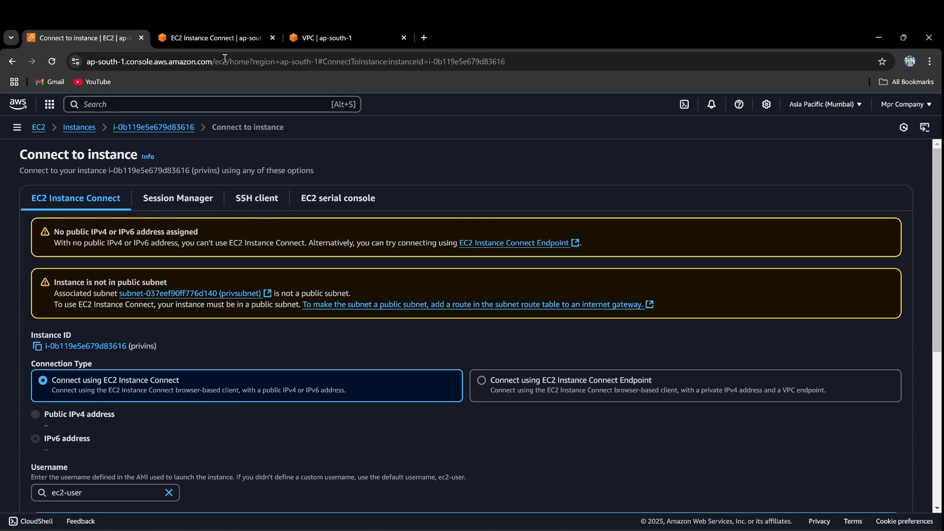
# - Return to the pubins terminal session and run cd .. there
pyautogui.click(231, 40)
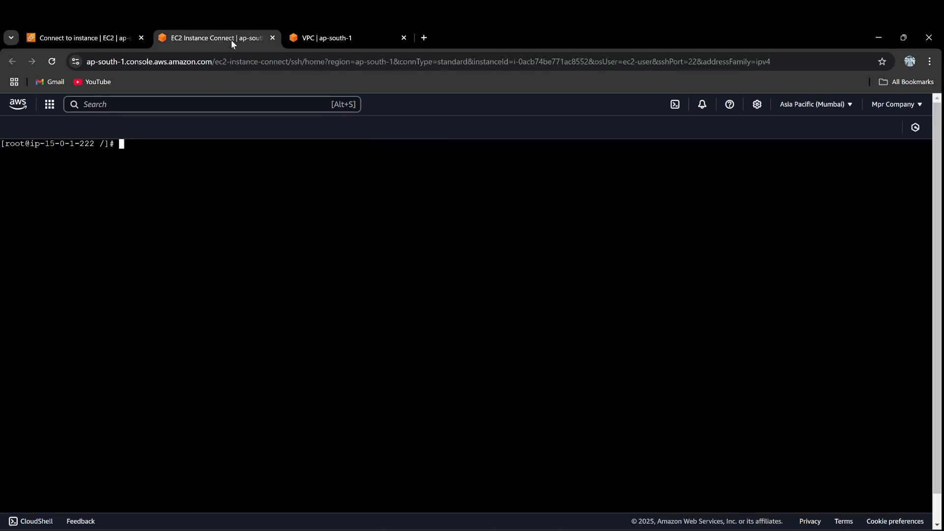
pyautogui.click(105, 43)
pyautogui.click(180, 38)
pyautogui.write('cd ..')
pyautogui.press('Return')
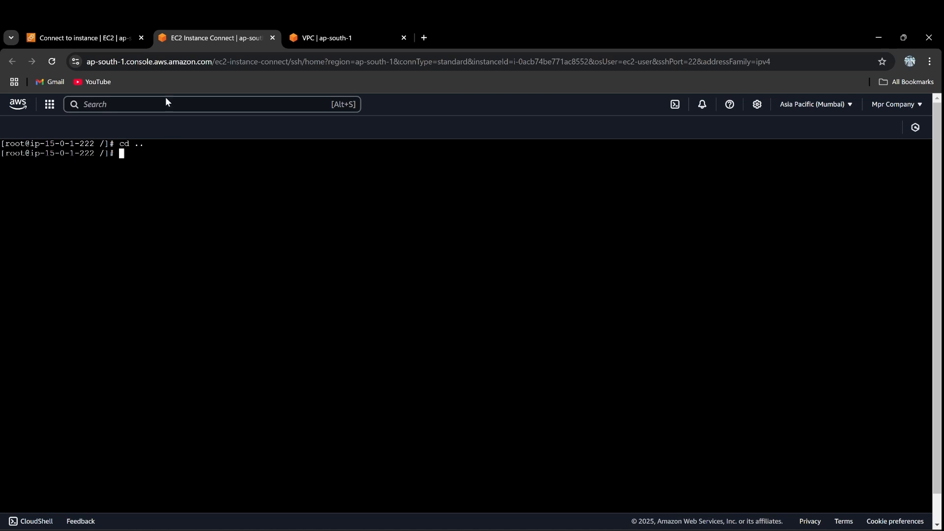
pyautogui.click(97, 38)
pyautogui.click(224, 45)
pyautogui.click(90, 37)
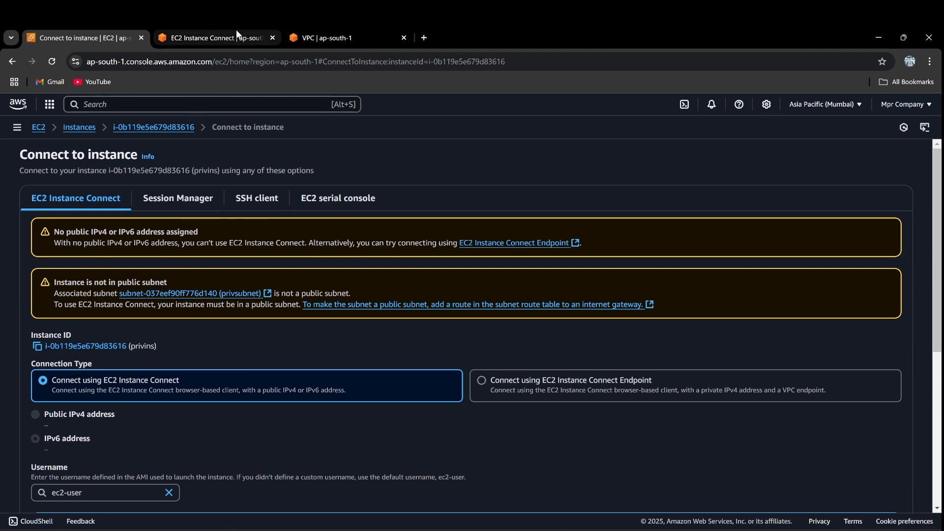
pyautogui.click(197, 44)
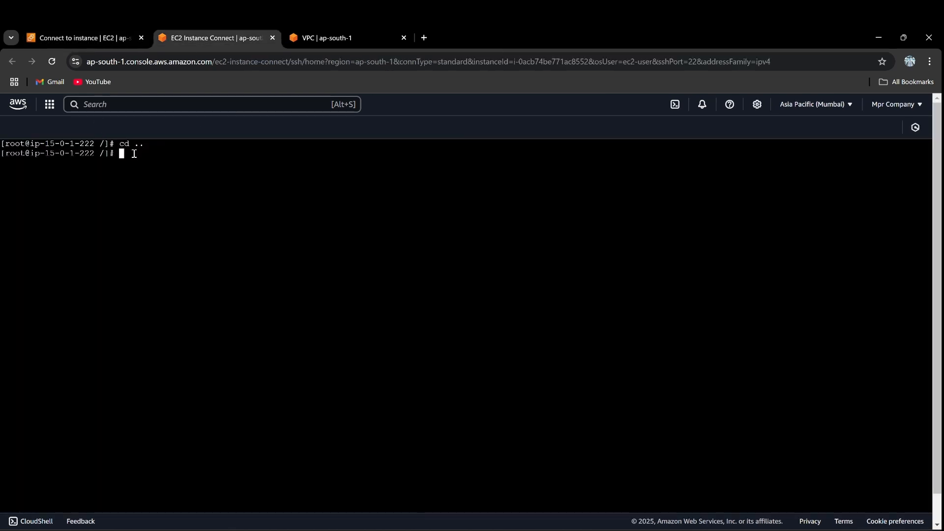
# - Exit the root shell in the pubins session, start a fresh one with sudo -i, and clear the screen
pyautogui.write('exit')
pyautogui.press('Return')
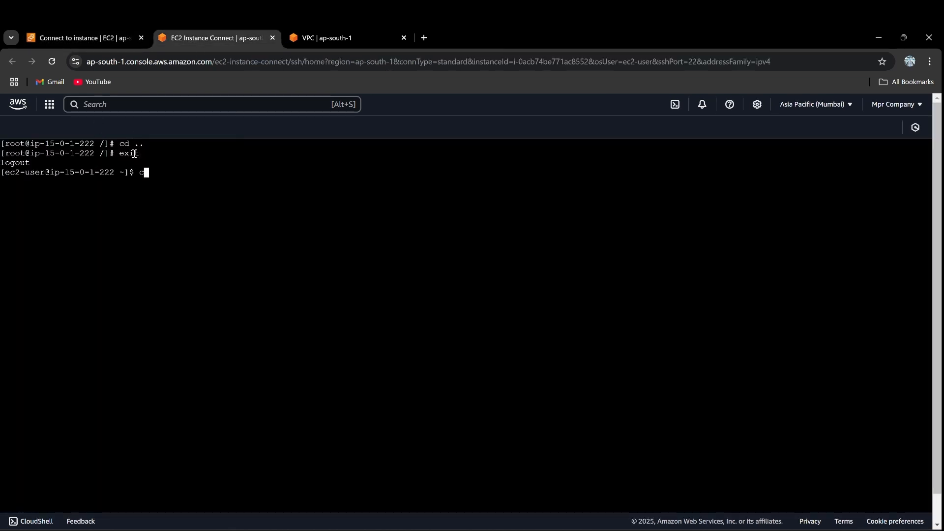
pyautogui.write('clear')
pyautogui.press('Return')
pyautogui.write('sudo -i')
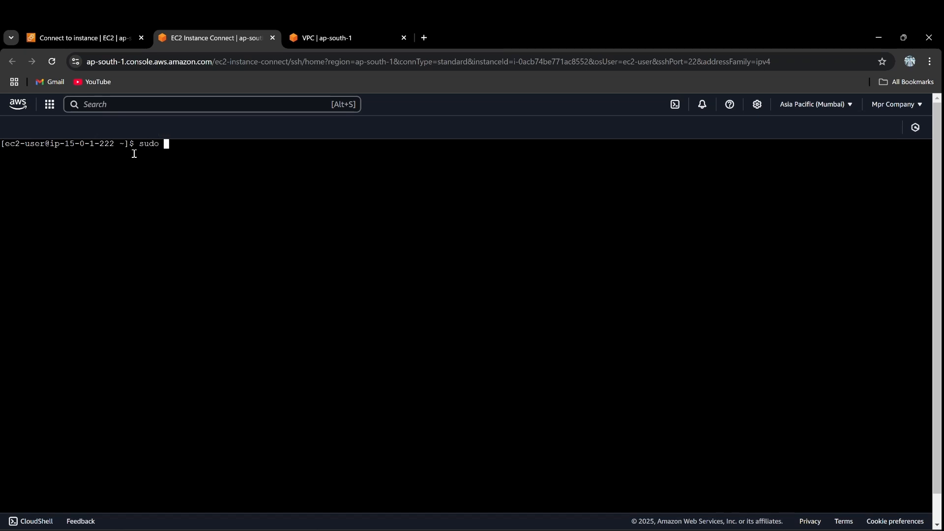
pyautogui.press('Return')
pyautogui.write('clear')
pyautogui.press('Return')
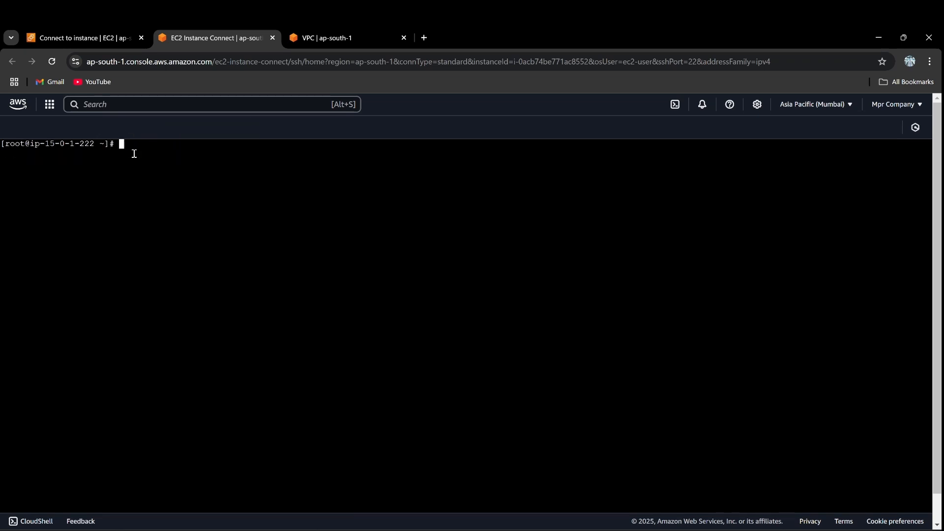
# - Check the address in the pubins terminal prompt and the connection warnings on the privins page
pyautogui.click(108, 38)
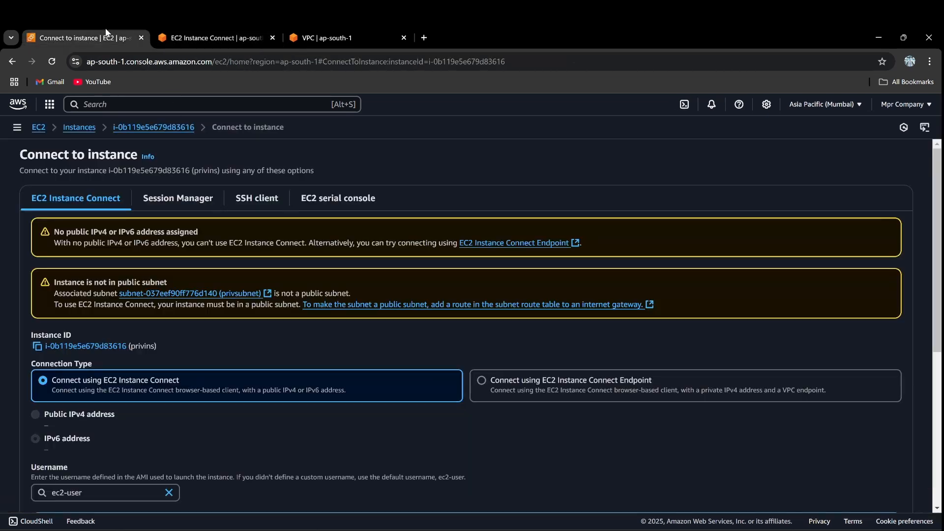
pyautogui.click(211, 38)
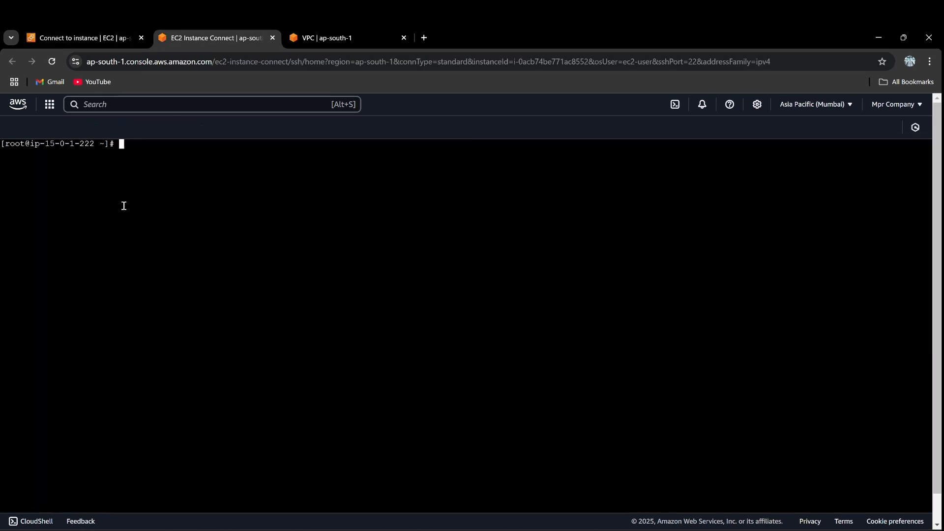
pyautogui.moveTo(95, 143); pyautogui.dragTo(69, 148)
pyautogui.click(91, 37)
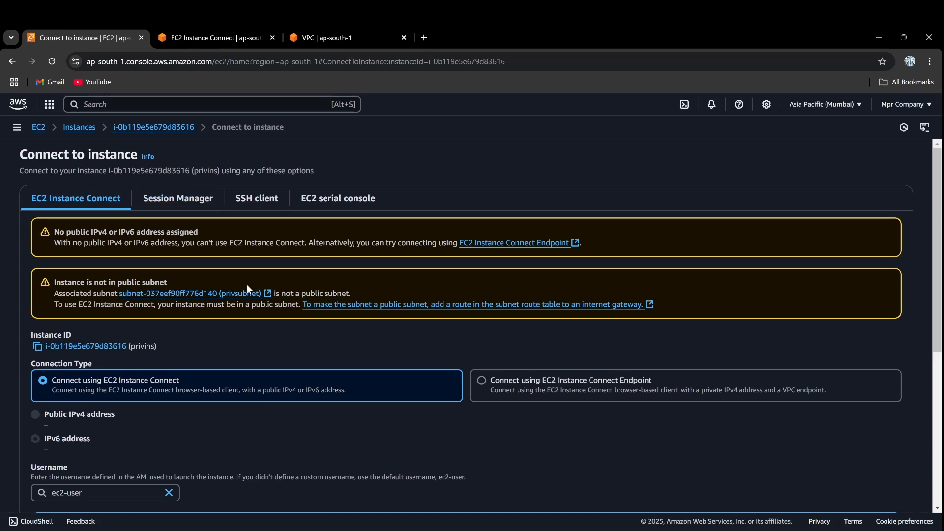
pyautogui.click(219, 39)
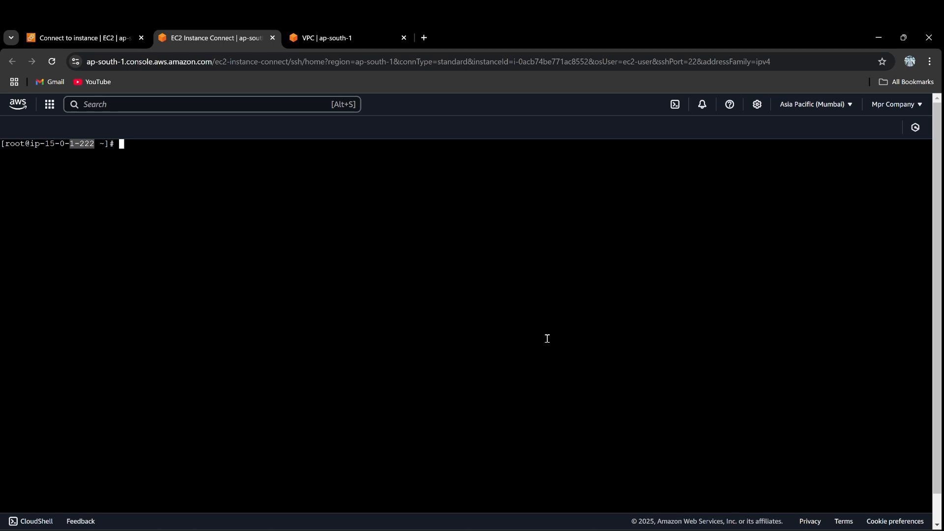
# - Copy the entire RSA private key from the Notepad file, and begin a vi command in the pubins terminal
pyautogui.hotkey('alt', 'Tab')
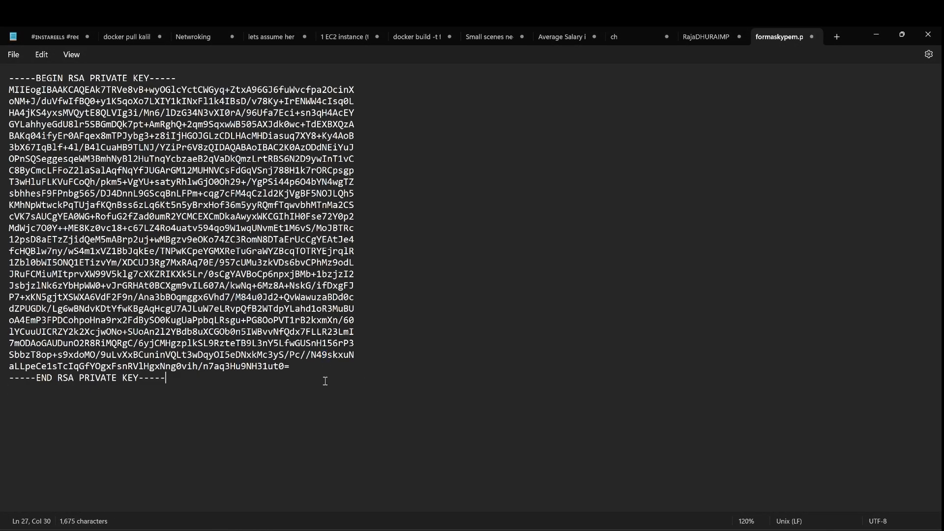
pyautogui.hotkey('ctrl', 'a')
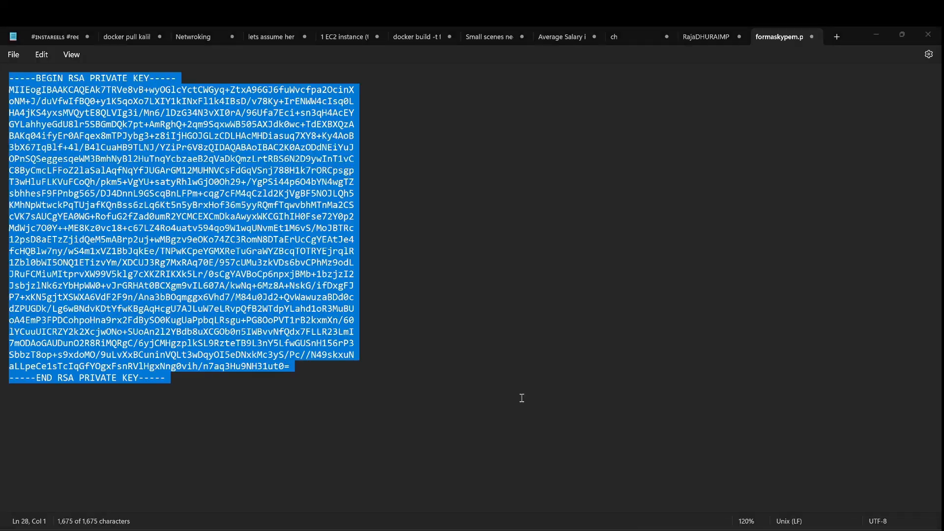
pyautogui.hotkey('alt', 'Tab')
pyautogui.write('vi')
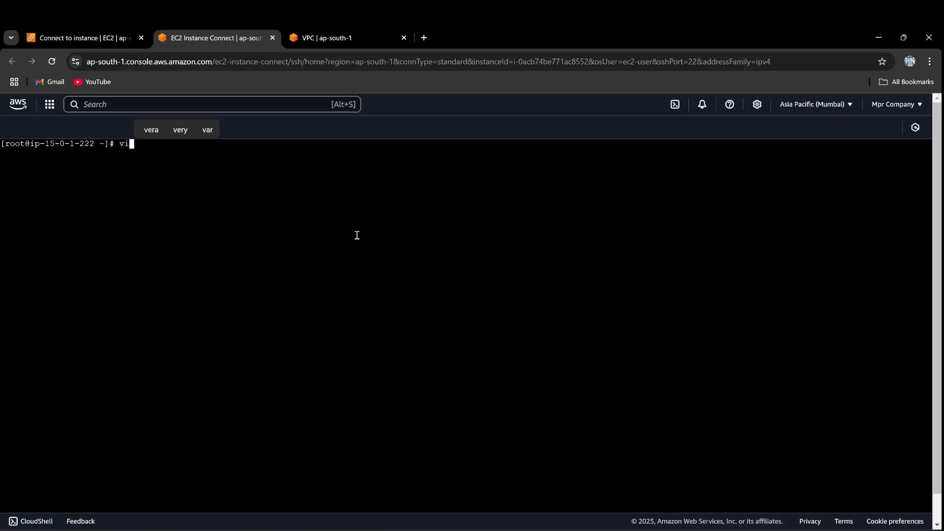
# - Look up the key name assigned to privins in the list of EC2 instances
pyautogui.click(99, 36)
pyautogui.click(141, 129)
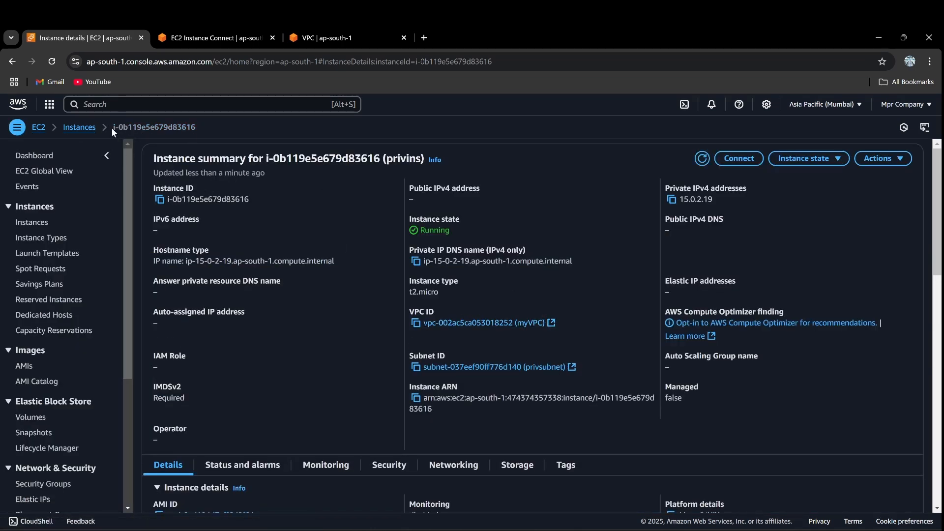
pyautogui.click(90, 129)
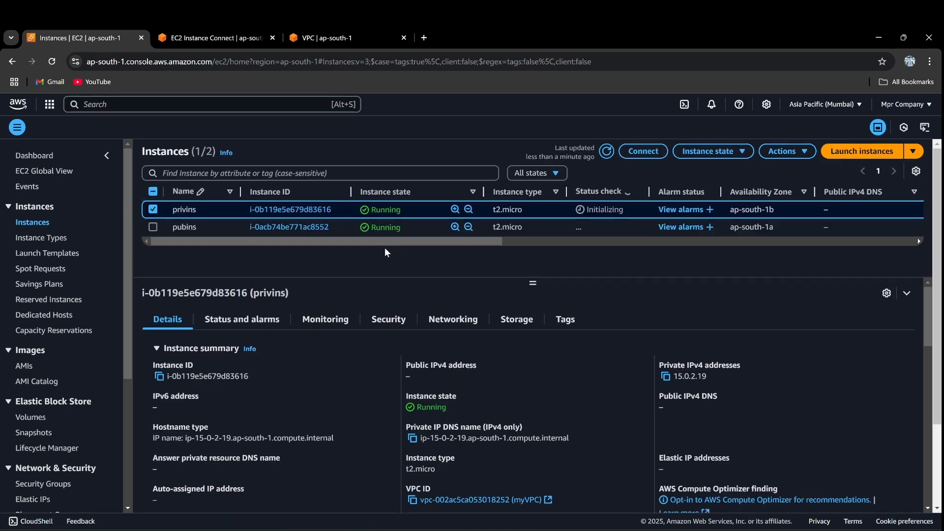
pyautogui.moveTo(447, 240); pyautogui.dragTo(727, 241)
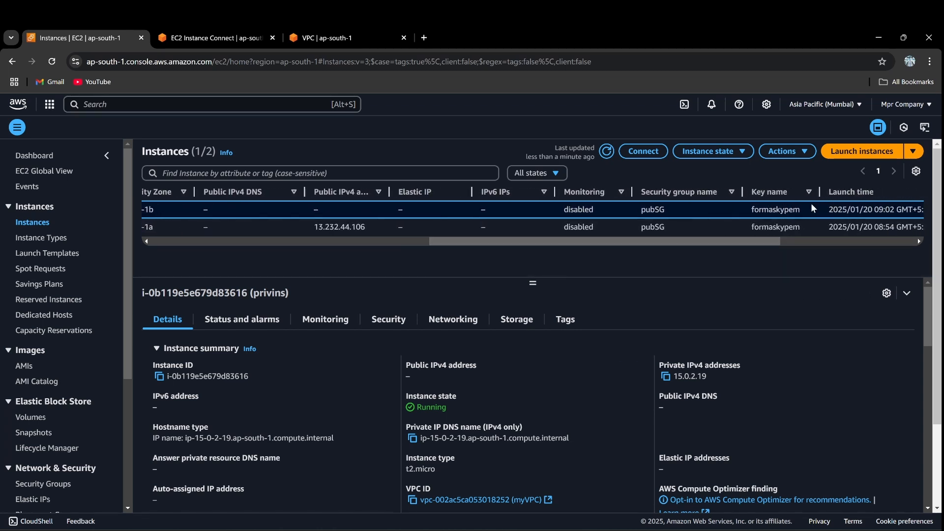
pyautogui.moveTo(810, 206); pyautogui.dragTo(727, 211)
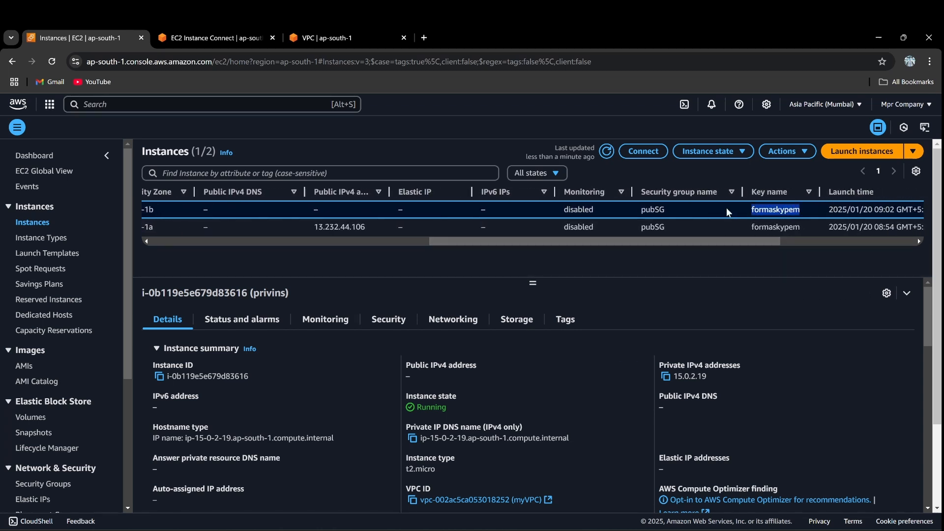
pyautogui.click(607, 159)
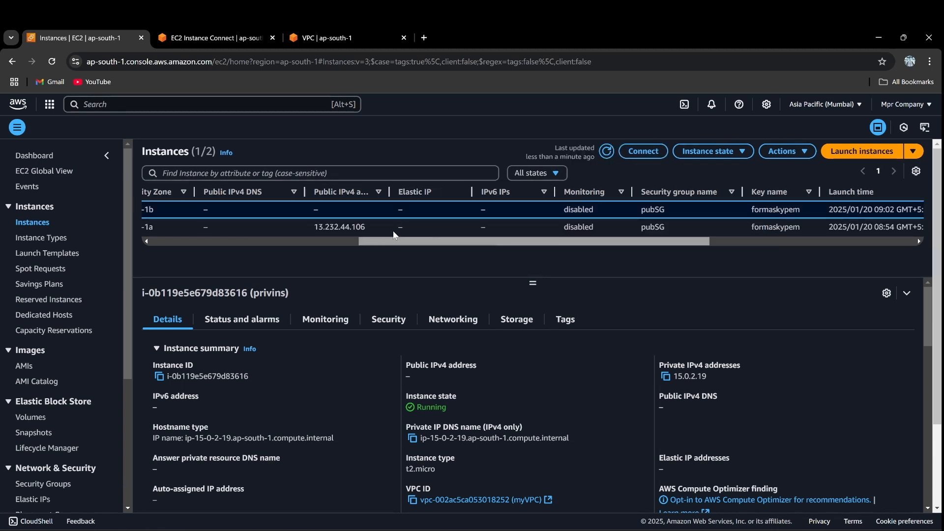
pyautogui.moveTo(393, 232); pyautogui.dragTo(218, 232)
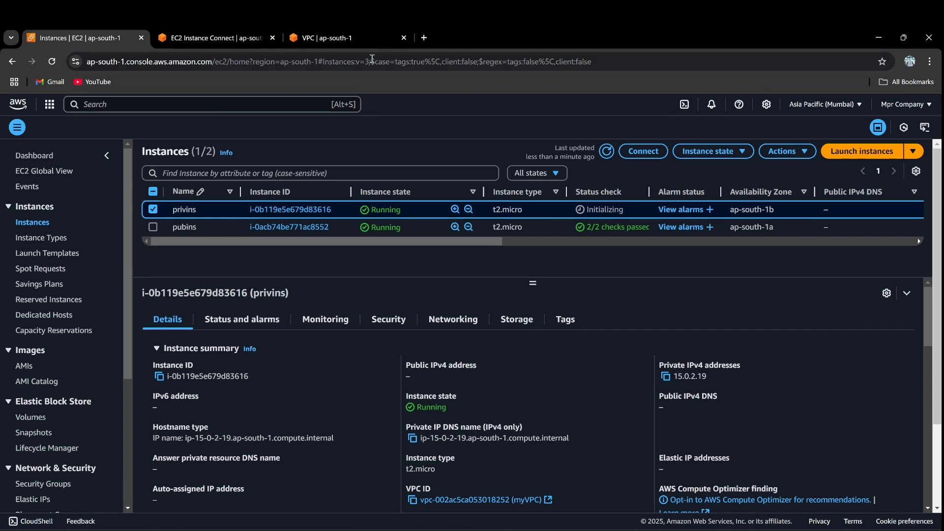
# - Complete the vi command in the pubins terminal to open a new file named formaskypem.pem
pyautogui.click(354, 39)
pyautogui.click(226, 40)
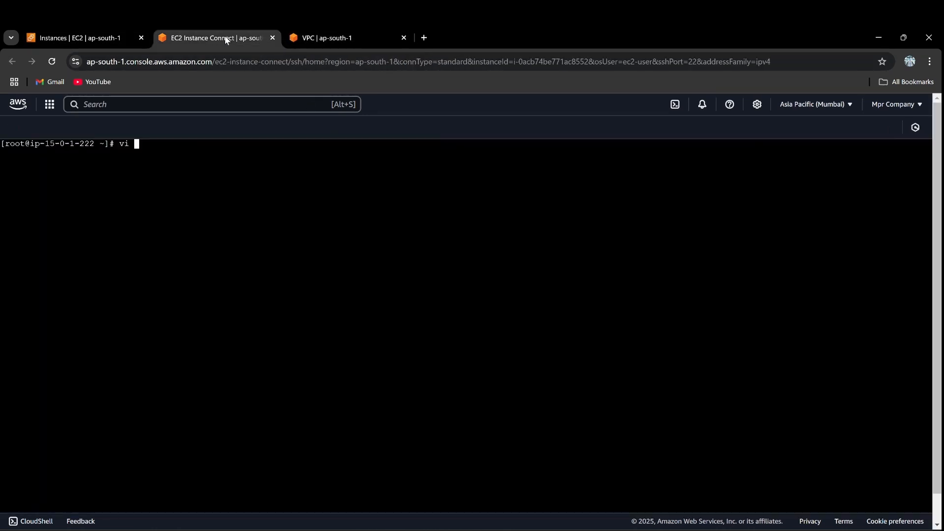
pyautogui.write('form')
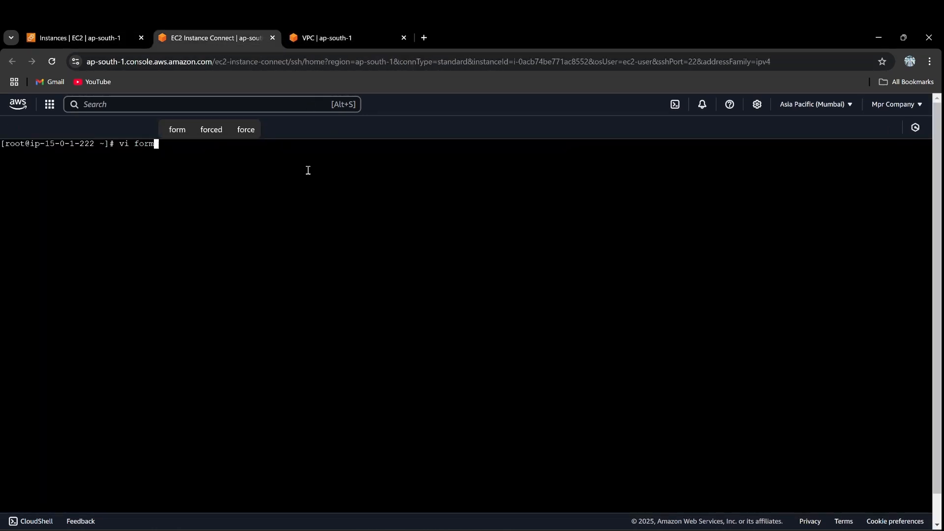
pyautogui.write('askypem.pem')
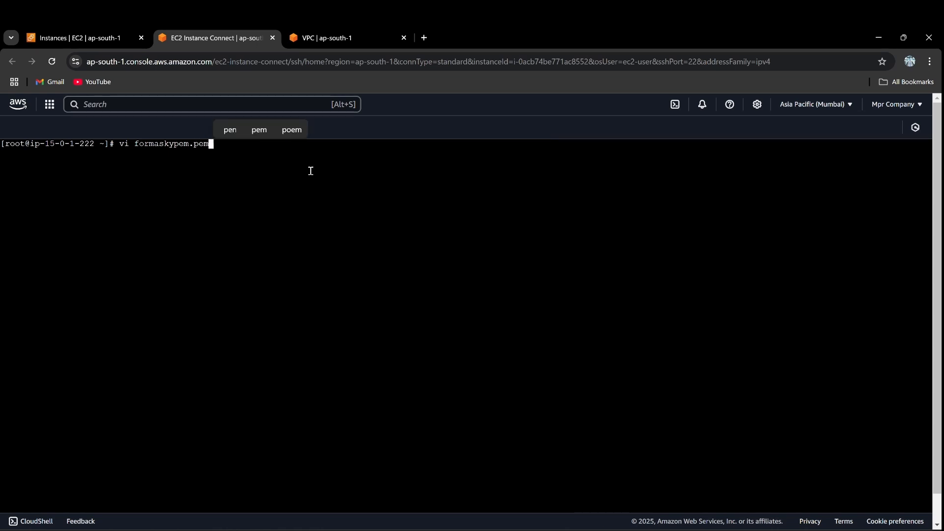
pyautogui.press('Return')
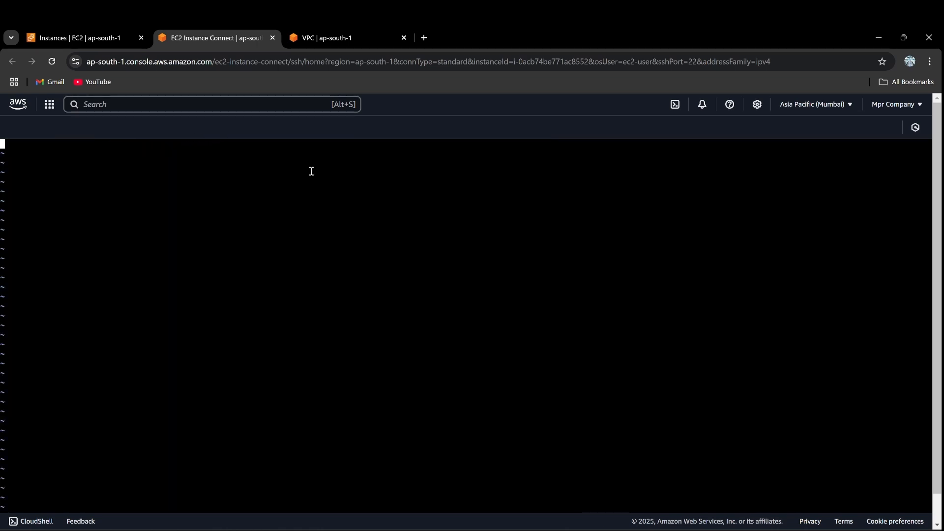
# - Switch vi to insert mode and paste the copied RSA private key into formaskypem.pem
pyautogui.press('i')
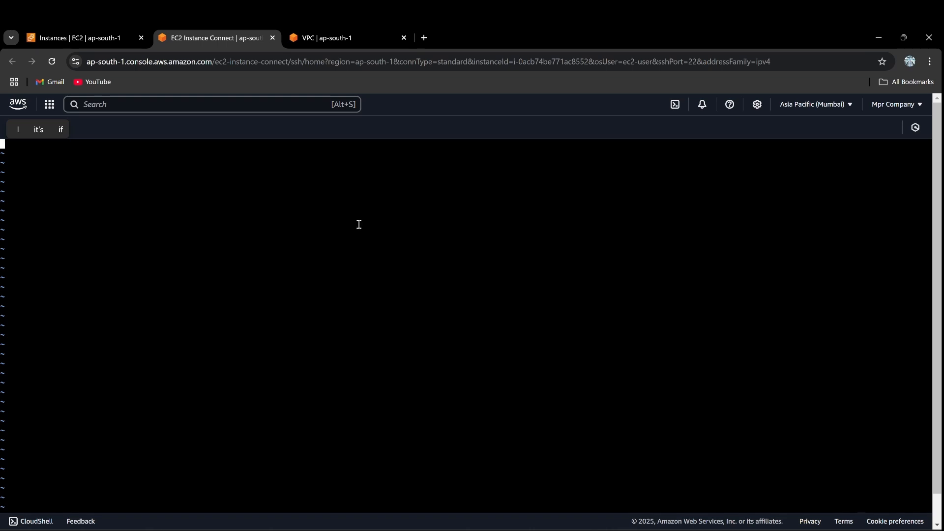
pyautogui.hotkey('alt', 'Tab')
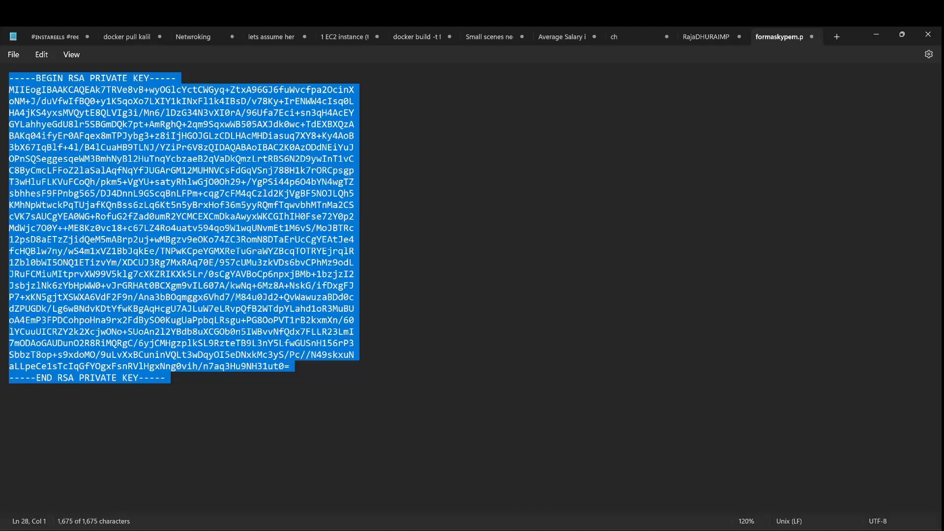
pyautogui.hotkey('alt', 'Tab')
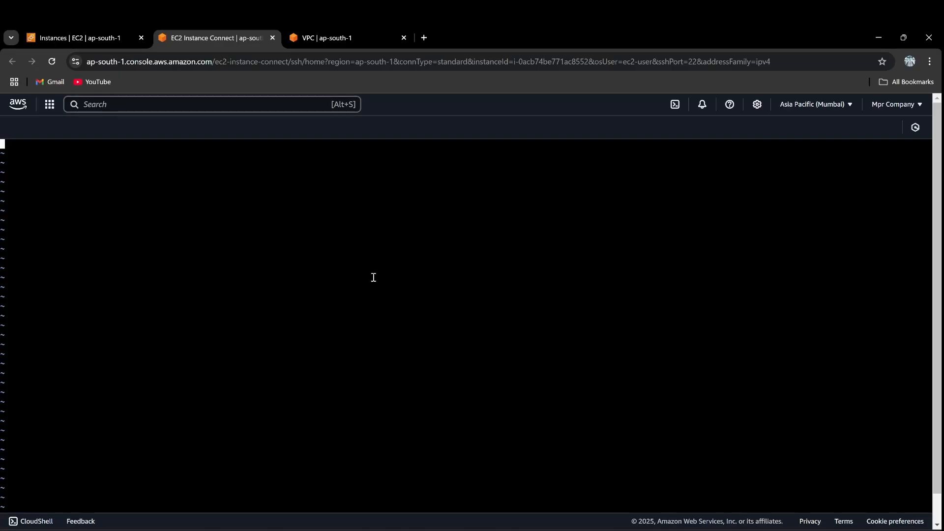
pyautogui.rightClick(222, 159)
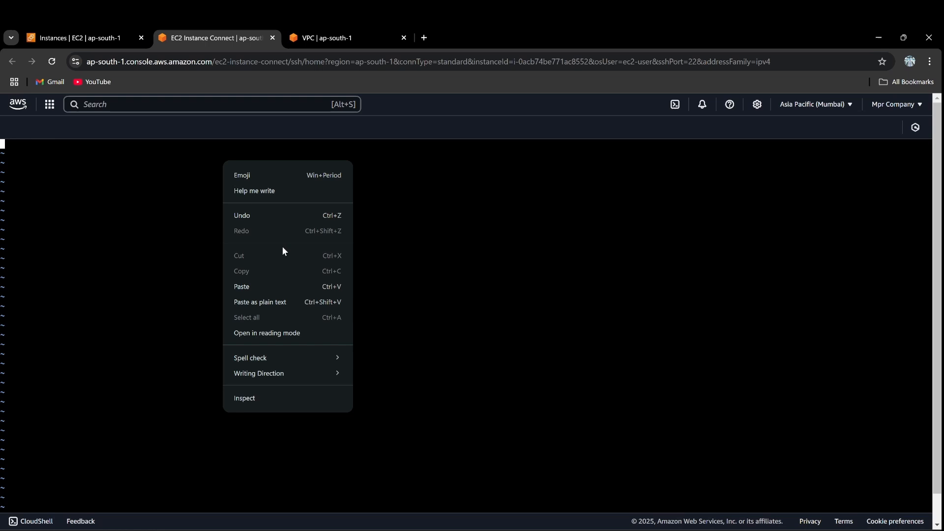
pyautogui.click(295, 285)
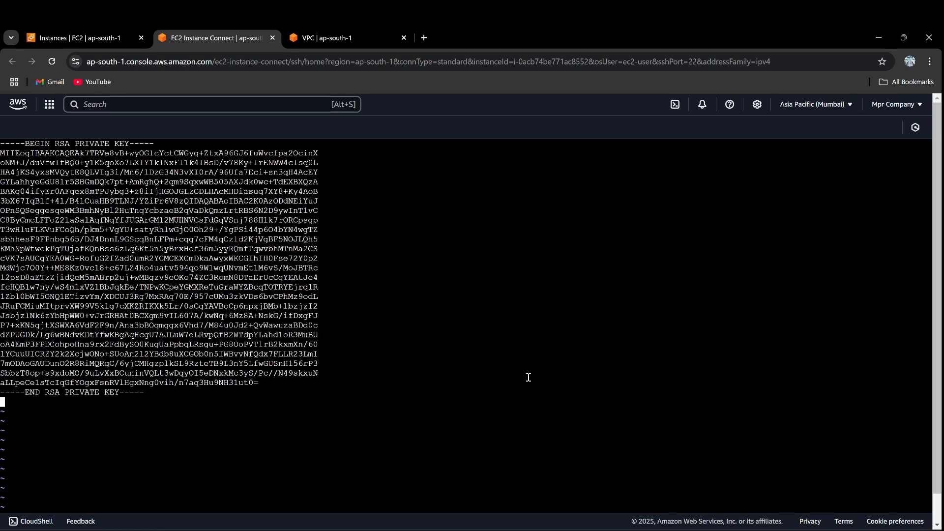
# - Leave insert mode, save the pasted key in formaskypem.pem and quit vi
pyautogui.write('1')
pyautogui.press('BackSpace')
pyautogui.press('Escape')
pyautogui.write(':wq')
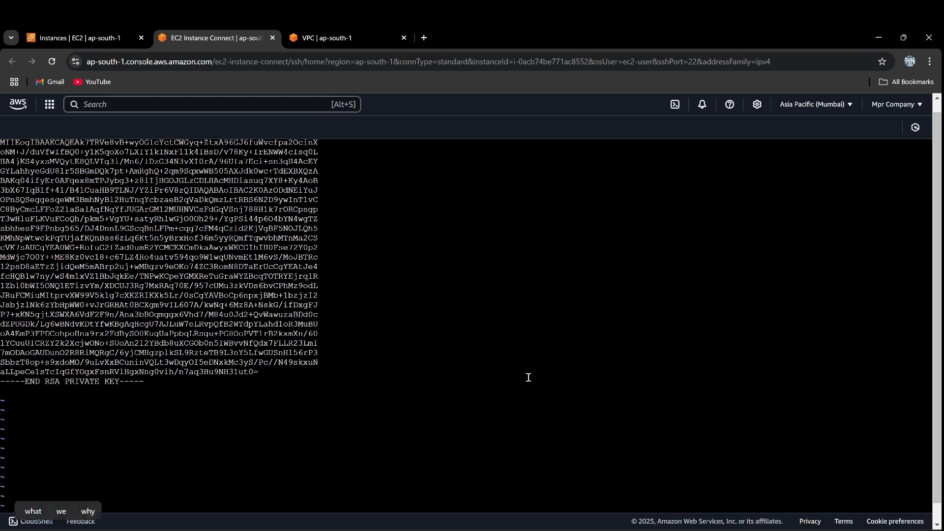
pyautogui.press('Return')
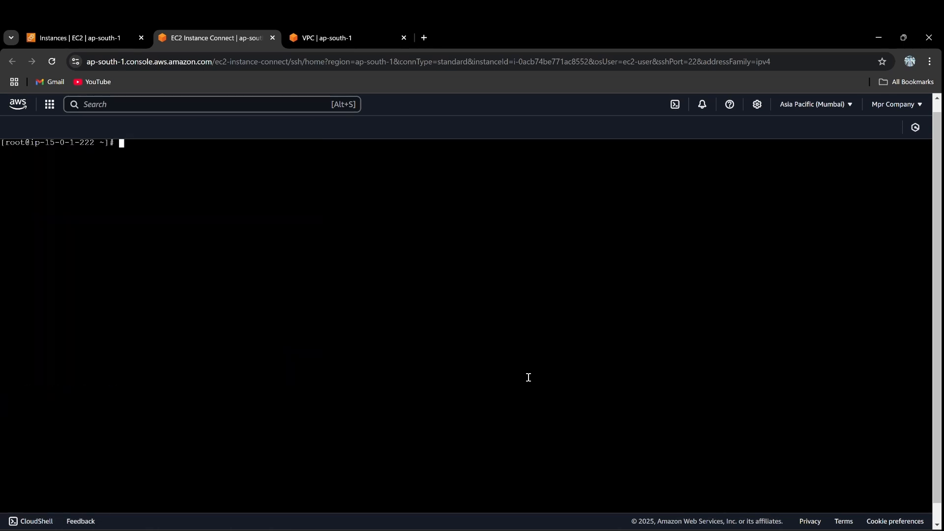
# - Set the permissions of formaskypem.pem to 400 with chmod, and list the directory in long format
pyautogui.write('chmo')
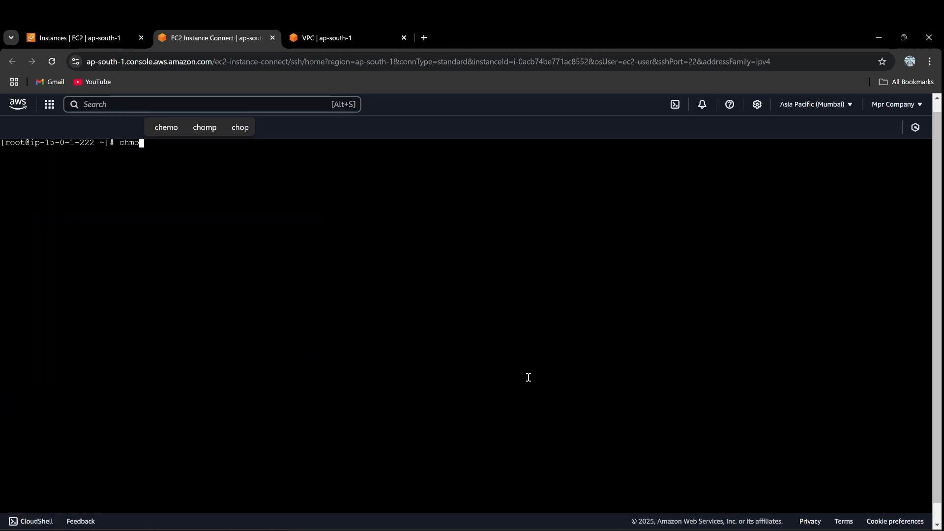
pyautogui.write('d fo')
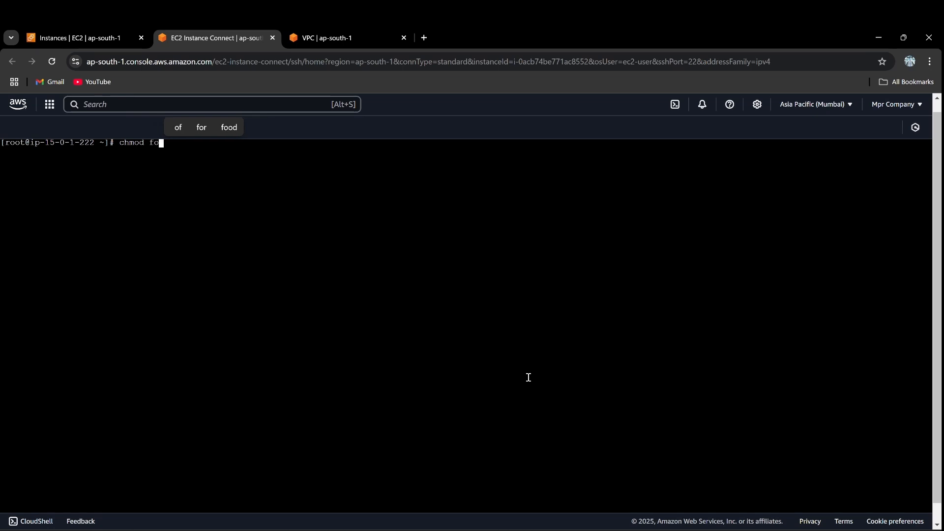
pyautogui.write('rmasky')
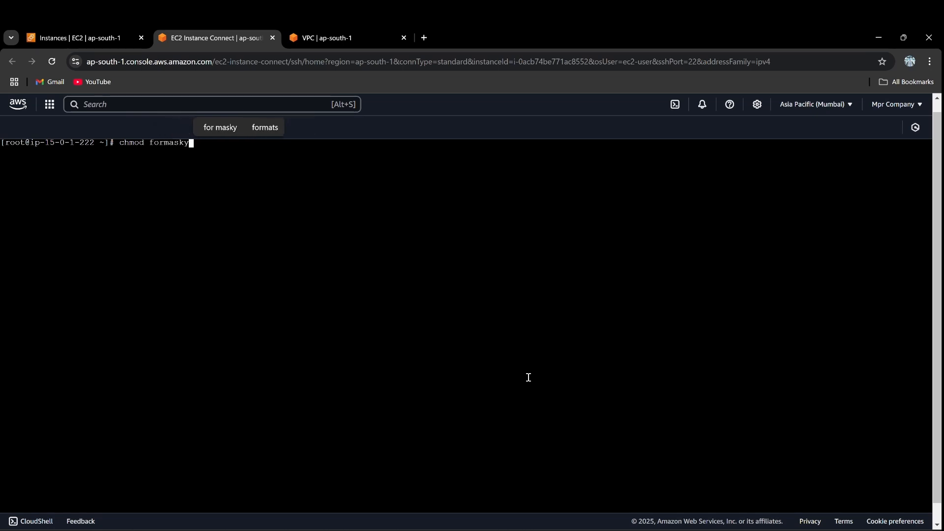
pyautogui.write('pem.pem')
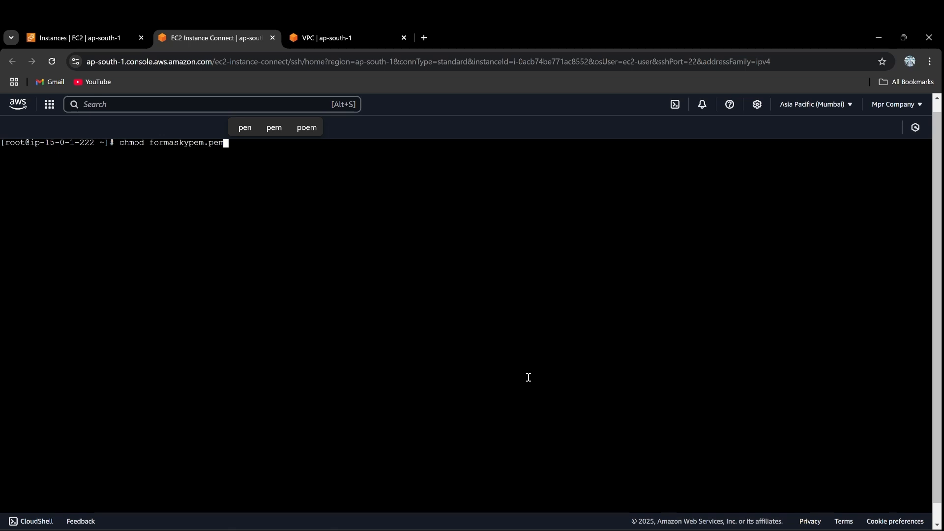
pyautogui.press('Left')
pyautogui.press('Left')
pyautogui.press('Left')
pyautogui.press('Left')
pyautogui.press('Left')
pyautogui.press('Left')
pyautogui.press('Left')
pyautogui.press('Left')
pyautogui.press('Left')
pyautogui.press('Left')
pyautogui.press('Left')
pyautogui.press('Left')
pyautogui.press('Left')
pyautogui.press('Left')
pyautogui.press('Left')
pyautogui.press('Left')
pyautogui.press('Left')
pyautogui.press('Left')
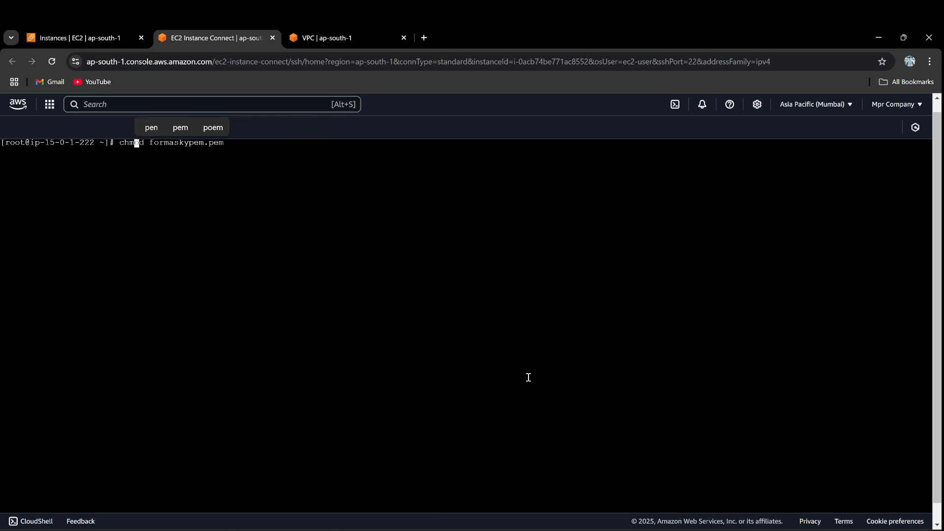
pyautogui.press('Right')
pyautogui.press('Right')
pyautogui.write('400')
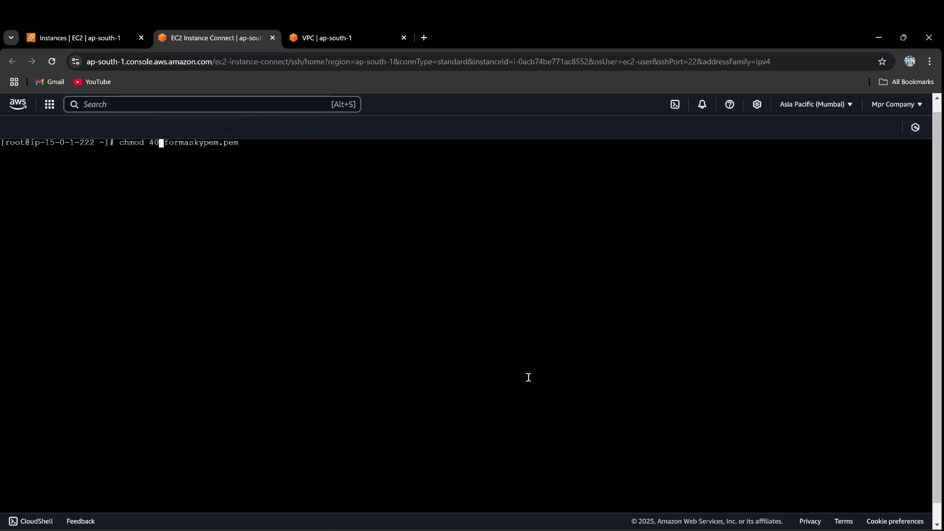
pyautogui.press('Return')
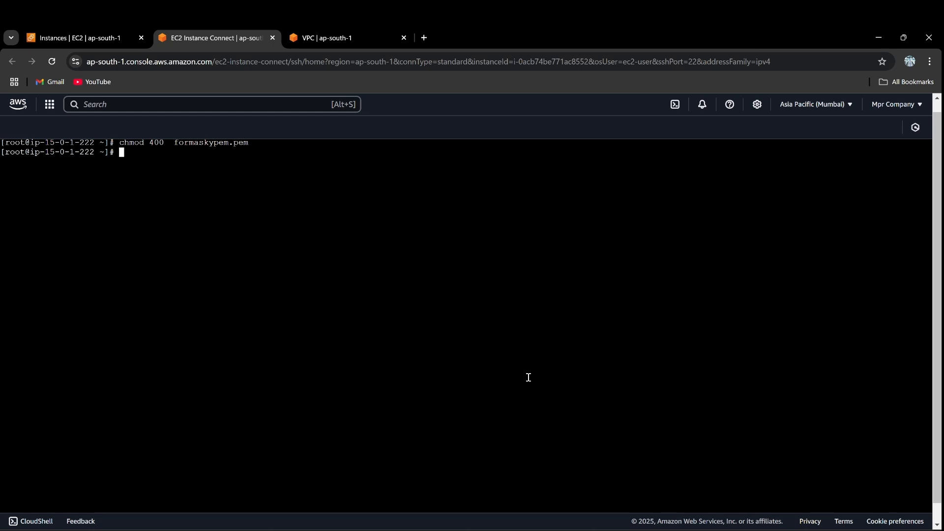
pyautogui.write('ls -l')
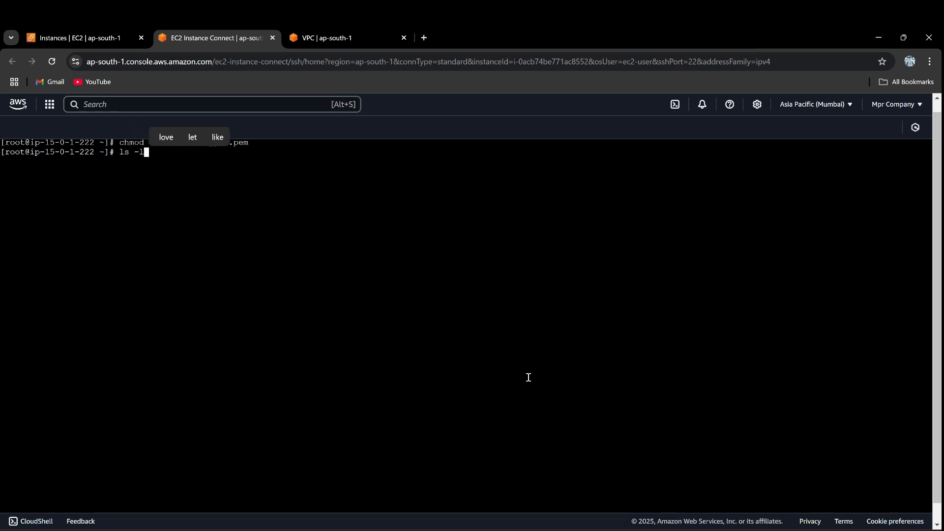
pyautogui.press('Return')
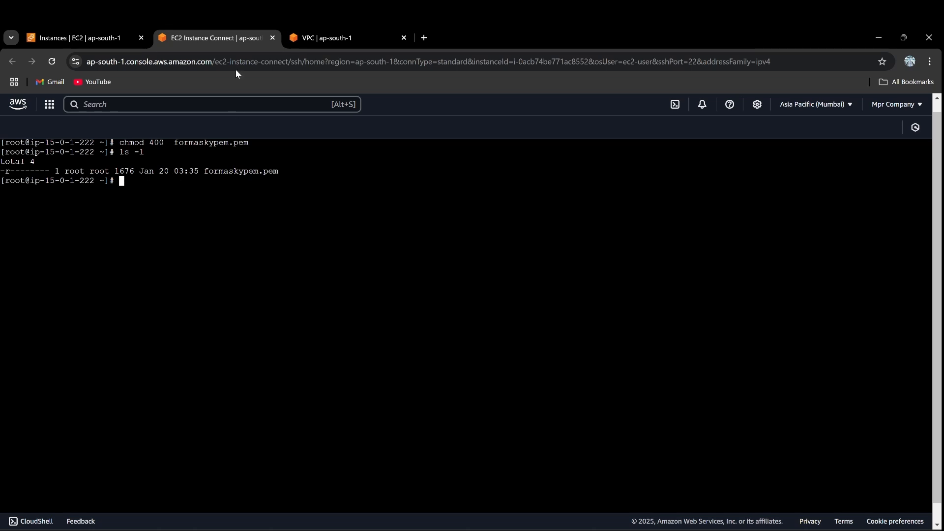
# - Open the SSH client connection instructions for privins in the EC2 console and copy the example ssh command
pyautogui.click(86, 31)
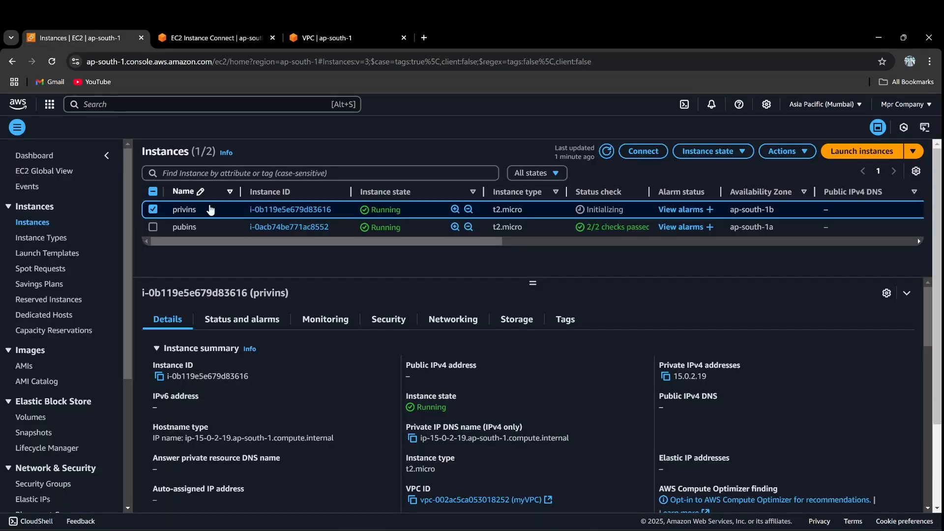
pyautogui.click(635, 152)
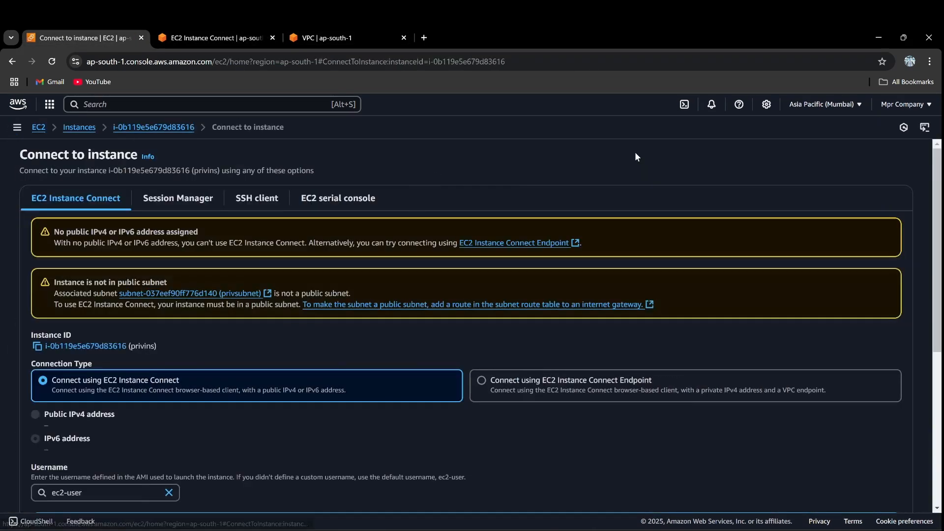
pyautogui.click(264, 202)
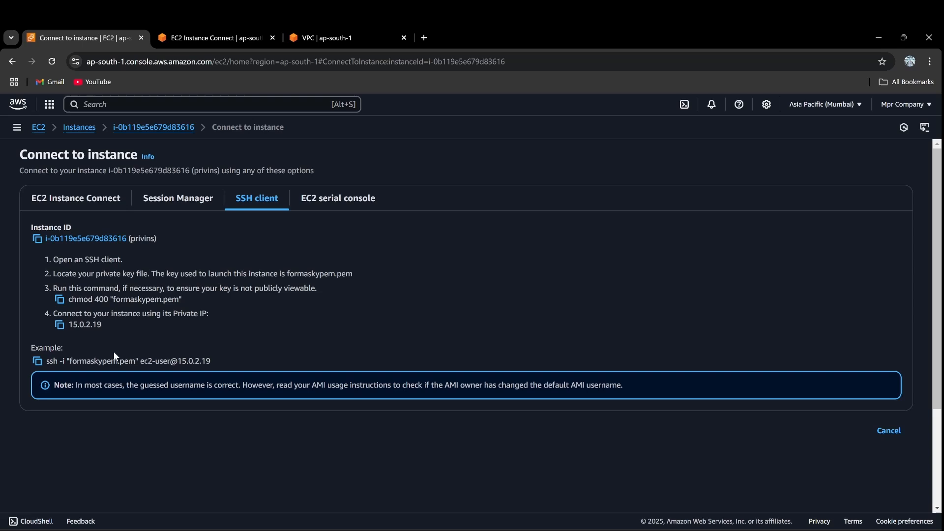
pyautogui.click(37, 361)
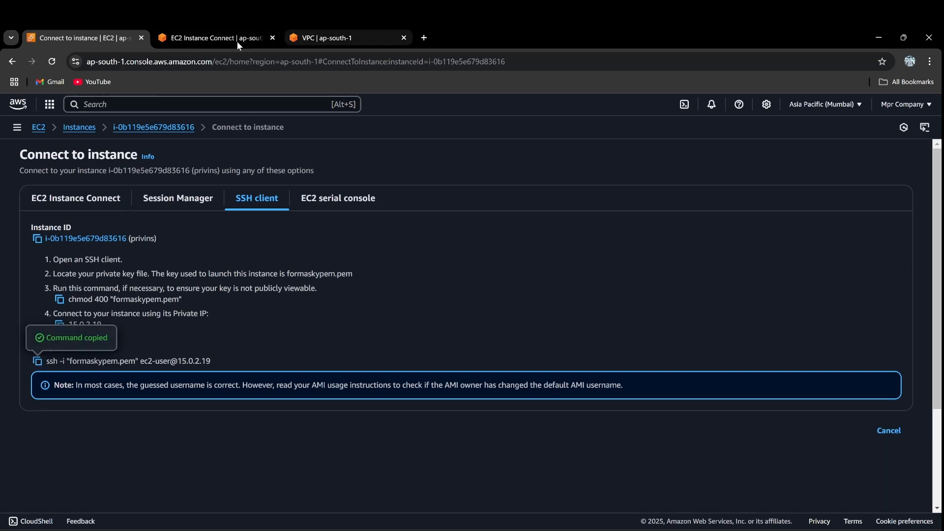
pyautogui.click(237, 39)
pyautogui.rightClick(184, 191)
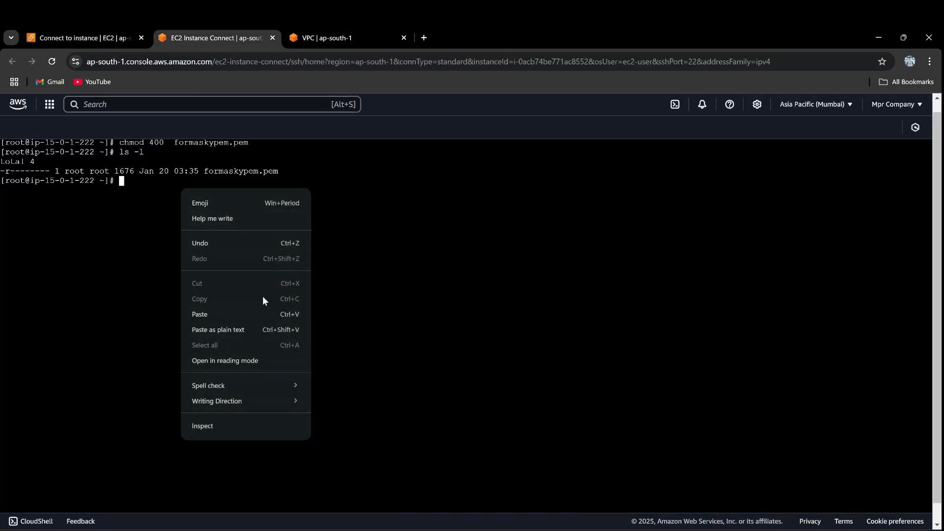
pyautogui.click(269, 311)
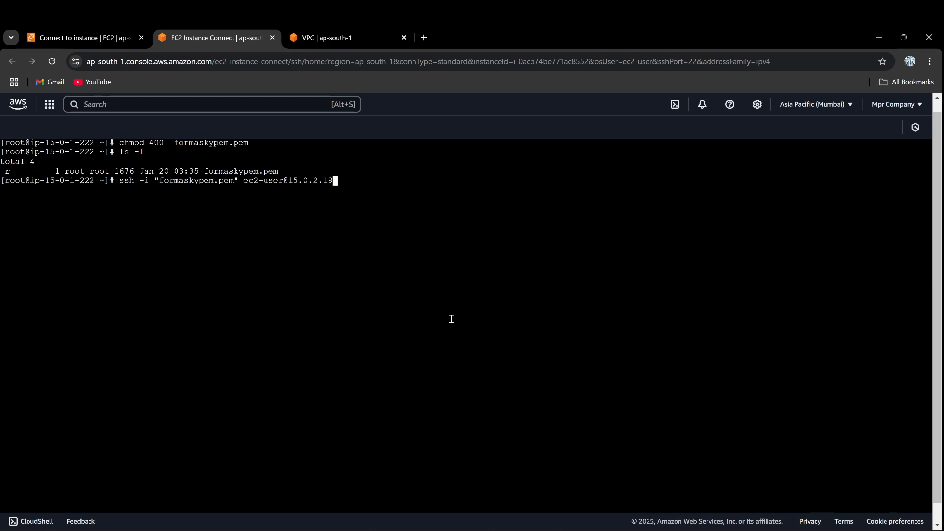
pyautogui.press('Return')
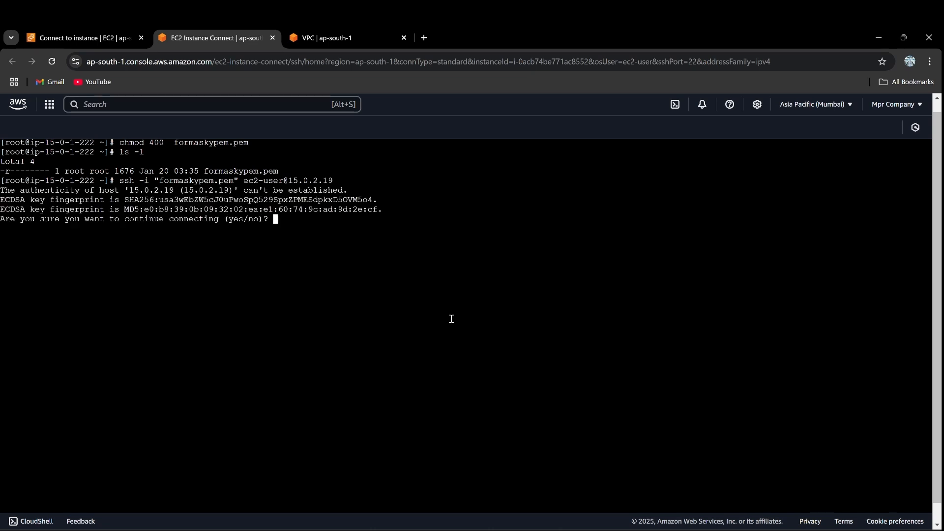
pyautogui.write('yes')
pyautogui.press('Return')
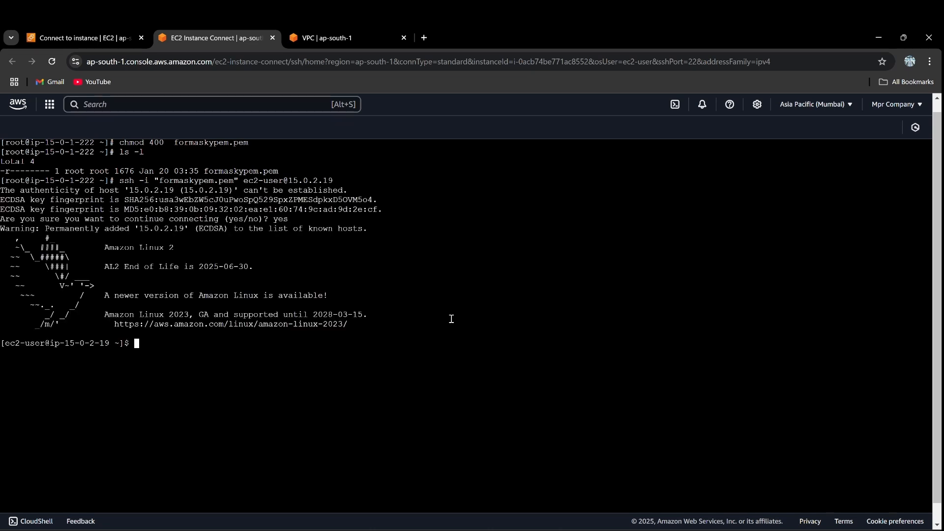
pyautogui.write('clear')
pyautogui.press('Return')
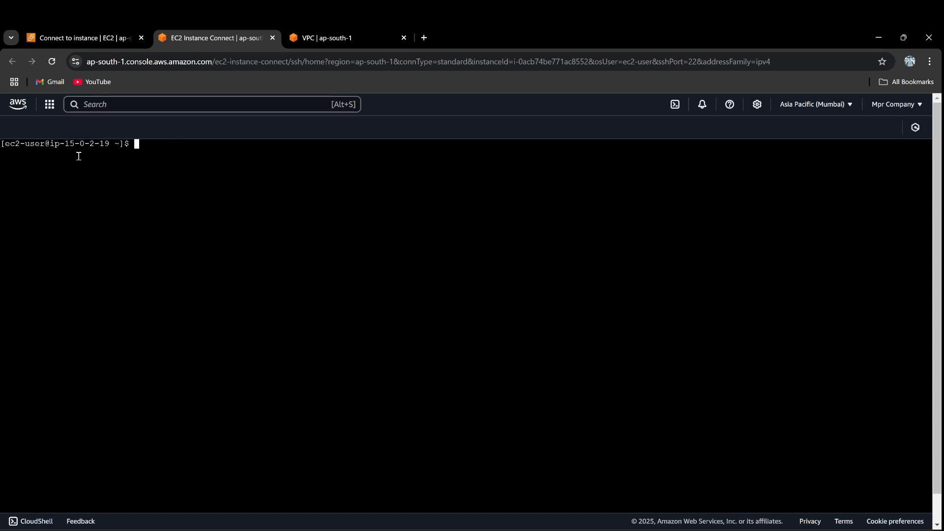
# - Compare the IP address in the terminal prompt with the private IPv4 address of privins in the EC2 console
pyautogui.moveTo(114, 142); pyautogui.dragTo(67, 142)
pyautogui.click(77, 35)
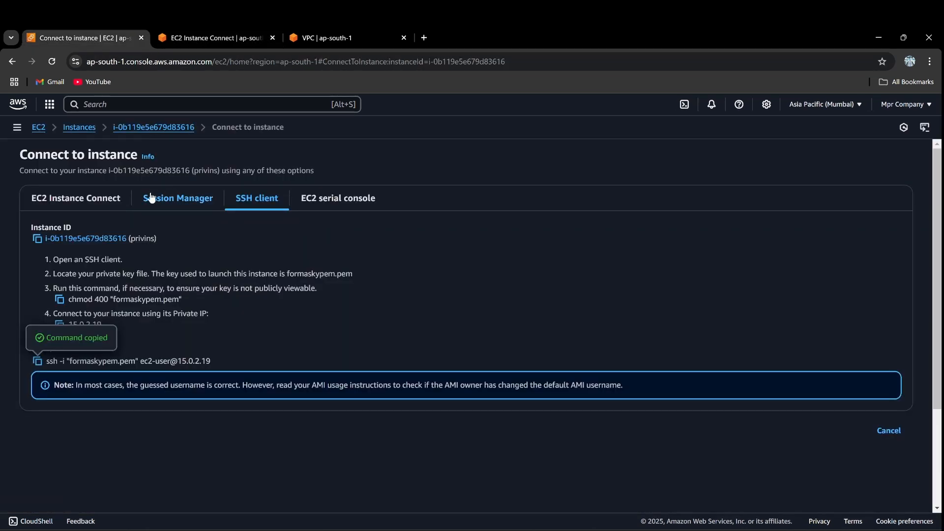
pyautogui.click(66, 199)
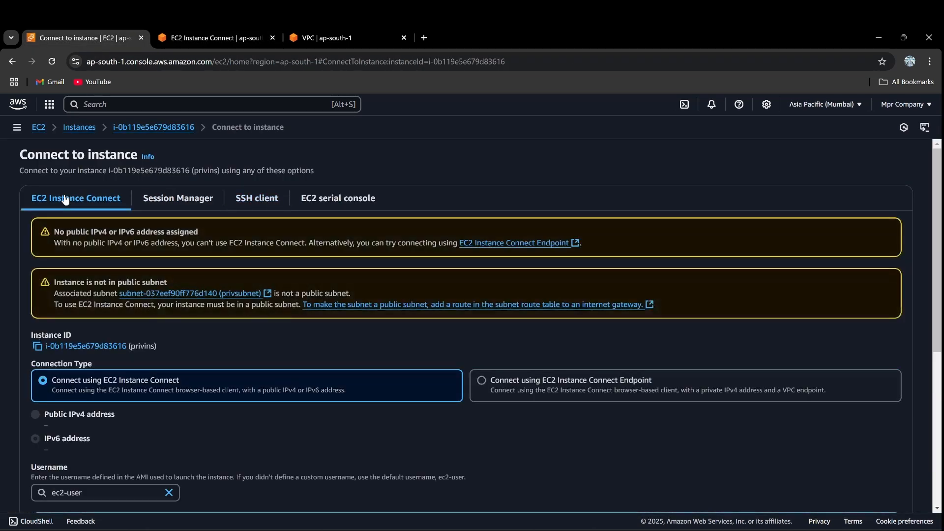
pyautogui.click(137, 128)
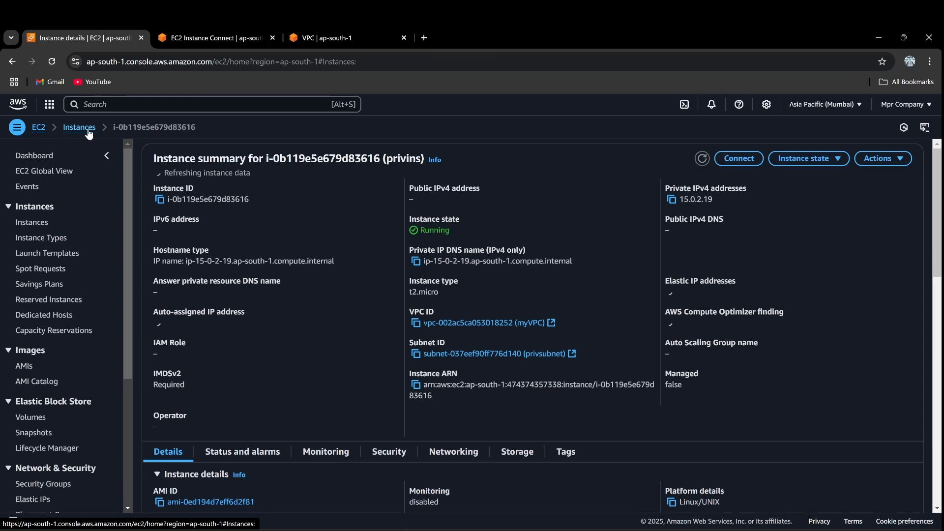
pyautogui.click(88, 133)
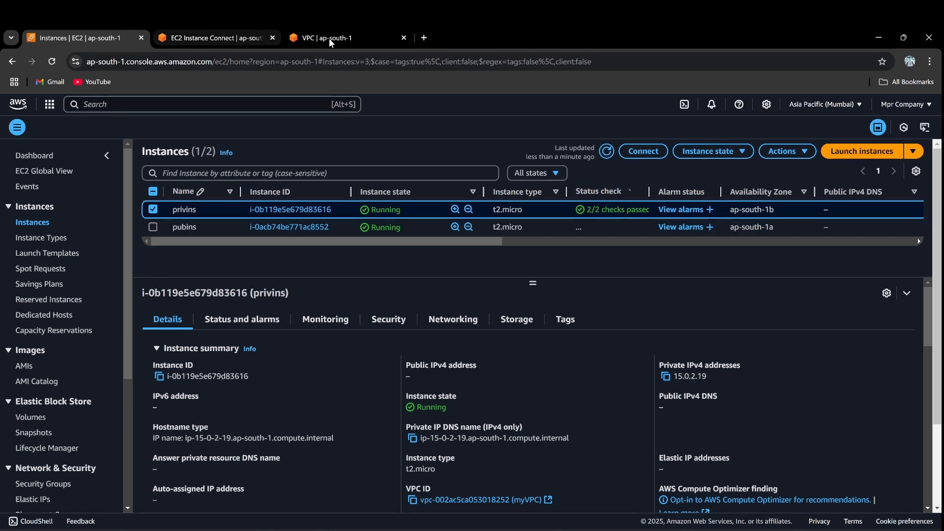
pyautogui.click(245, 33)
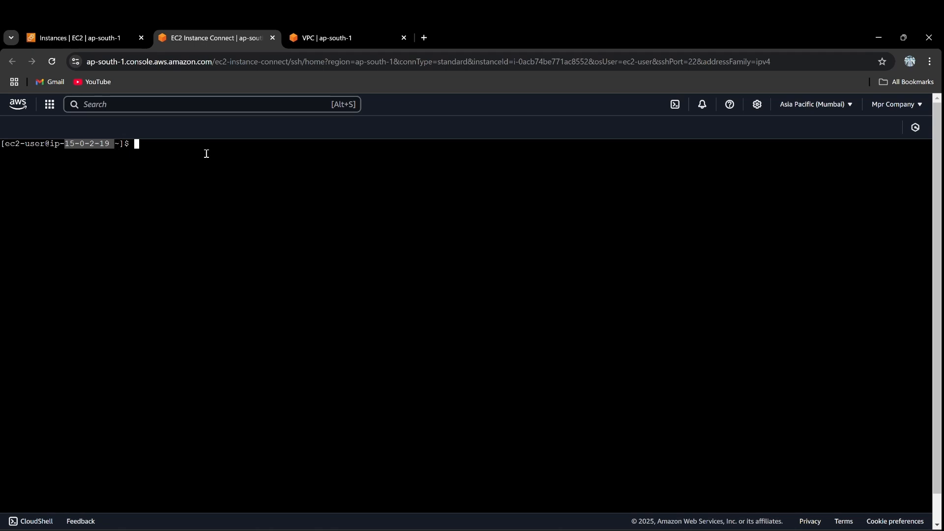
pyautogui.click(93, 35)
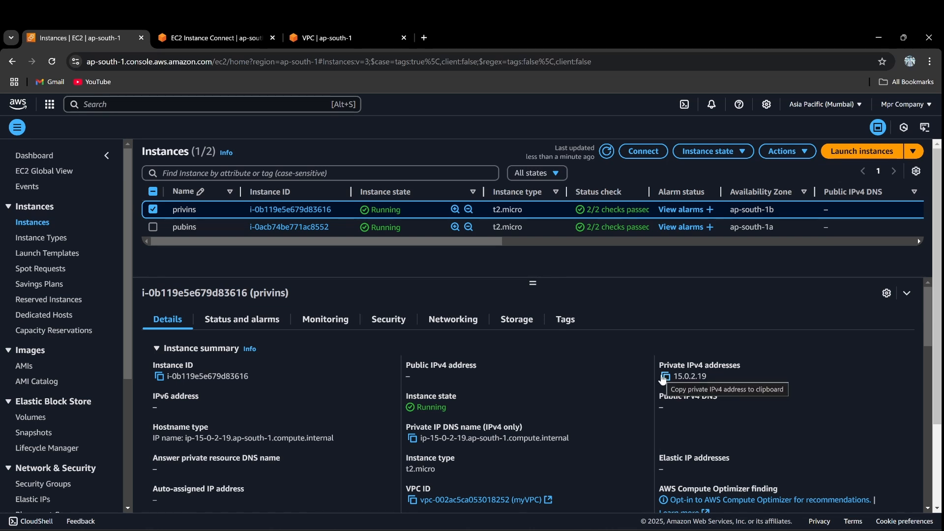
# - Test internet access from the privins terminal by pinging google.com, stop the ping, and clear the screen
pyautogui.click(251, 37)
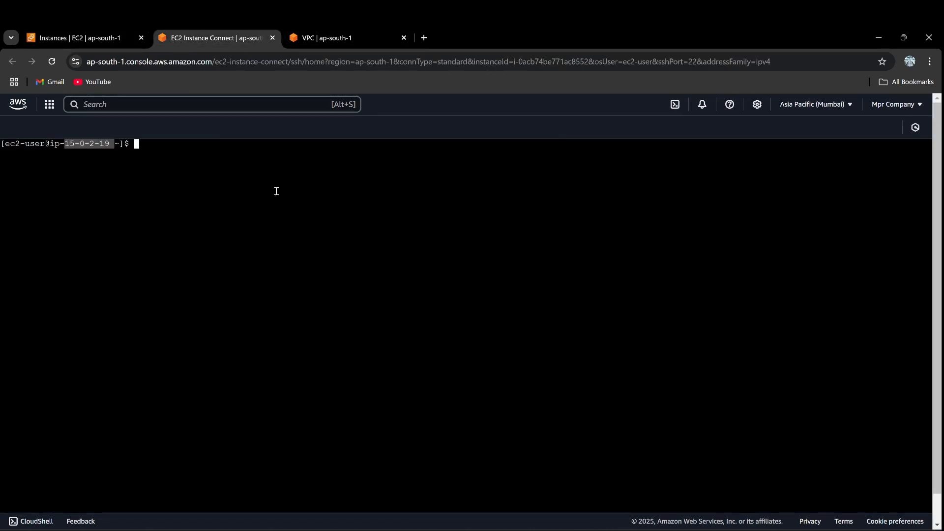
pyautogui.write('ping go')
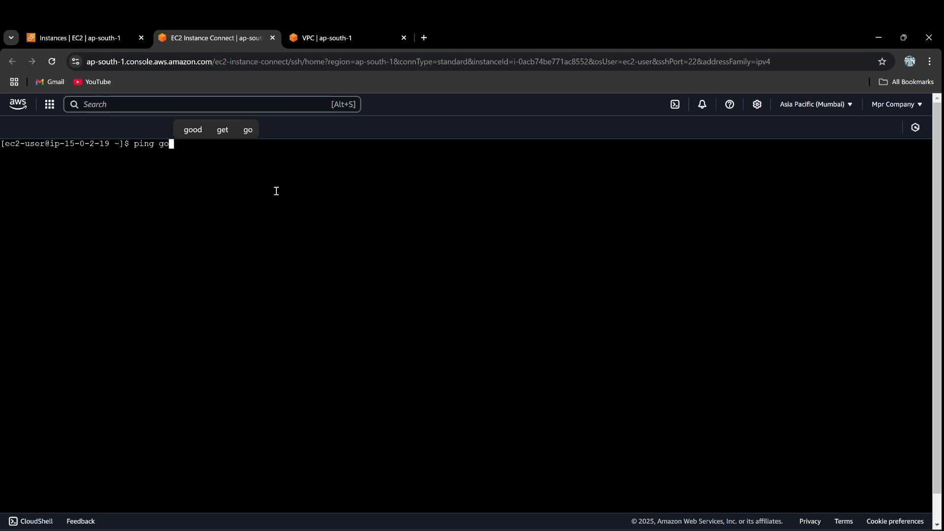
pyautogui.write('og')
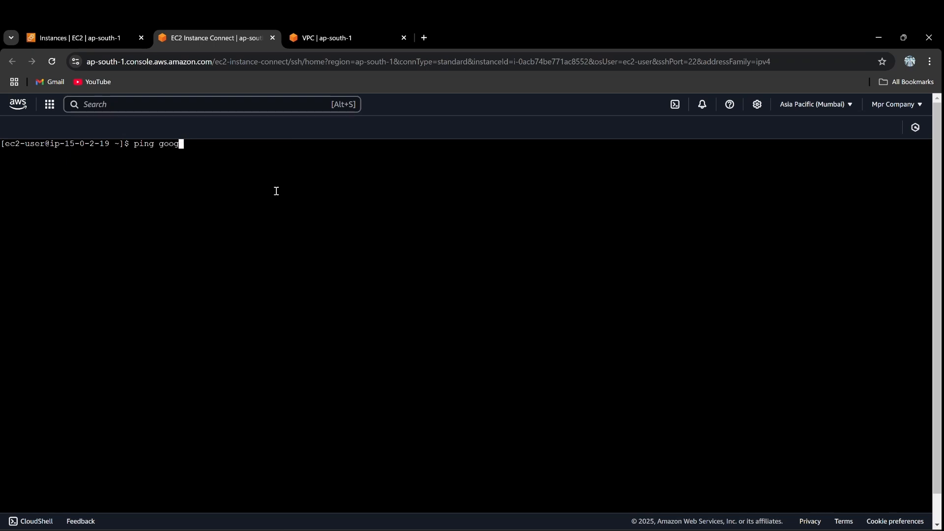
pyautogui.write('le.com')
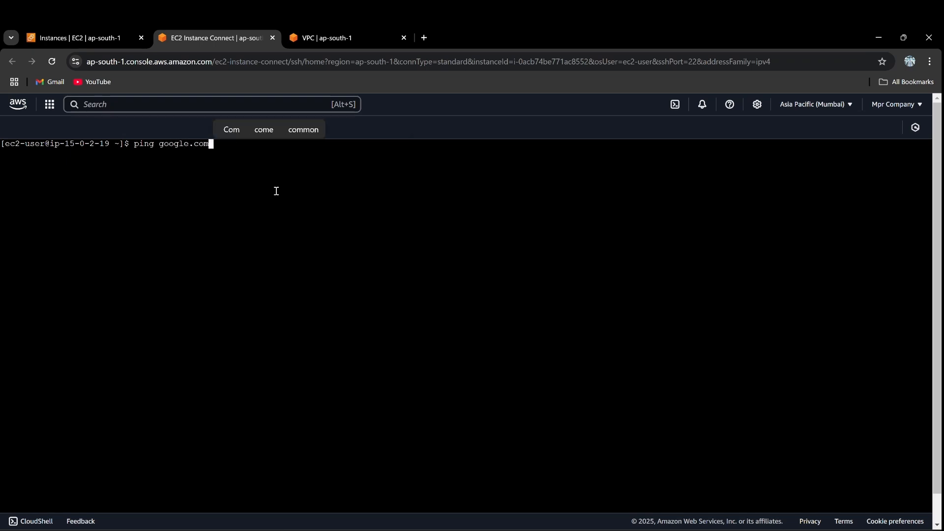
pyautogui.press('Return')
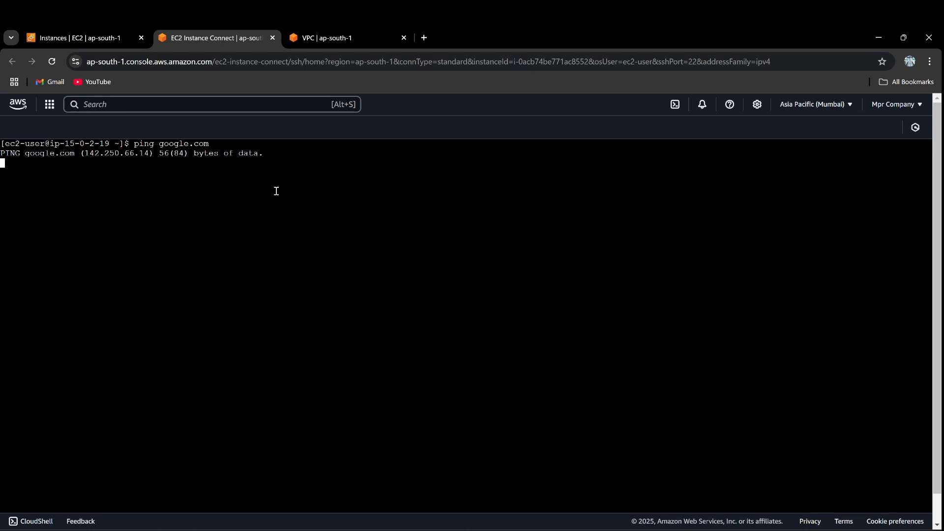
pyautogui.hotkey('ctrl', 'c')
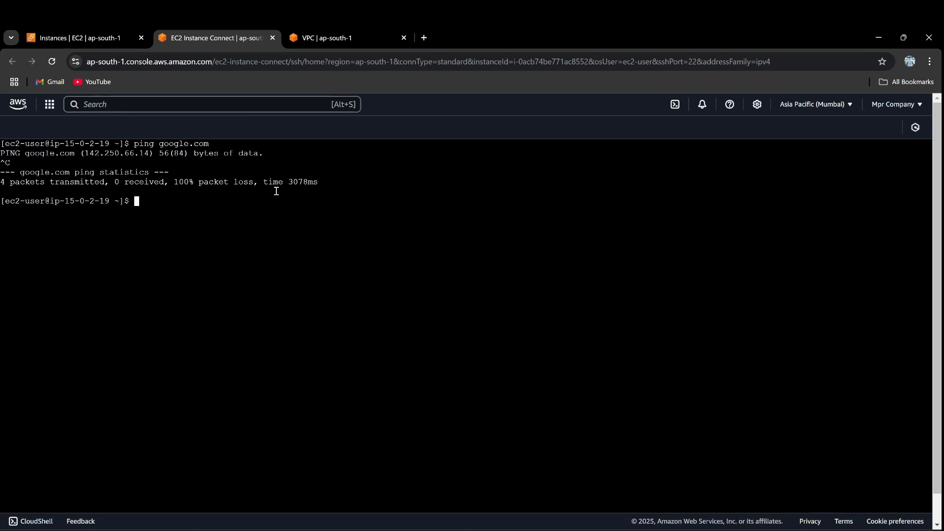
pyautogui.write('clear')
pyautogui.press('Return')
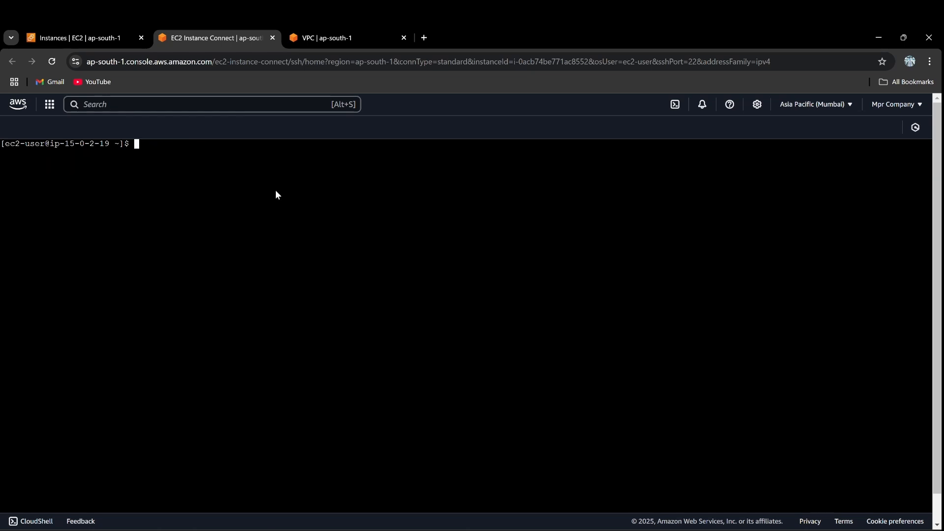